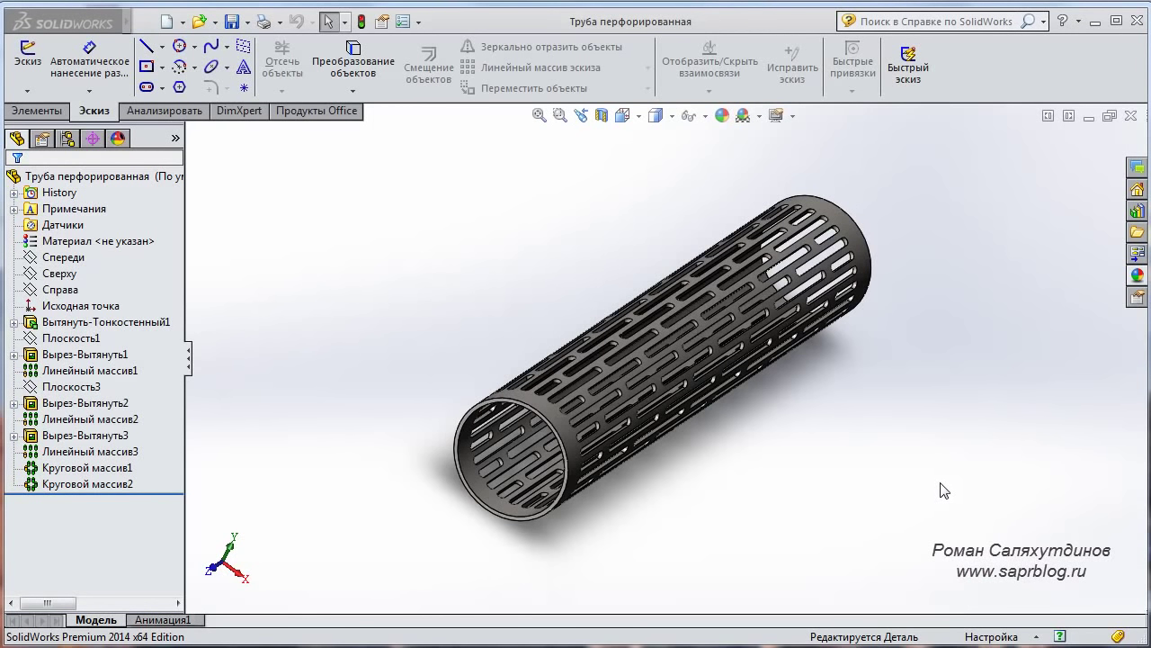
Orbit the current part, then switch to 'Труба развертка' and reposition the green tube
mouse_move(896, 436)
middle_mouse_down()
mouse_move(933, 458)
mouse_move(923, 476)
mouse_move(884, 436)
mouse_move(887, 457)
middle_mouse_up()
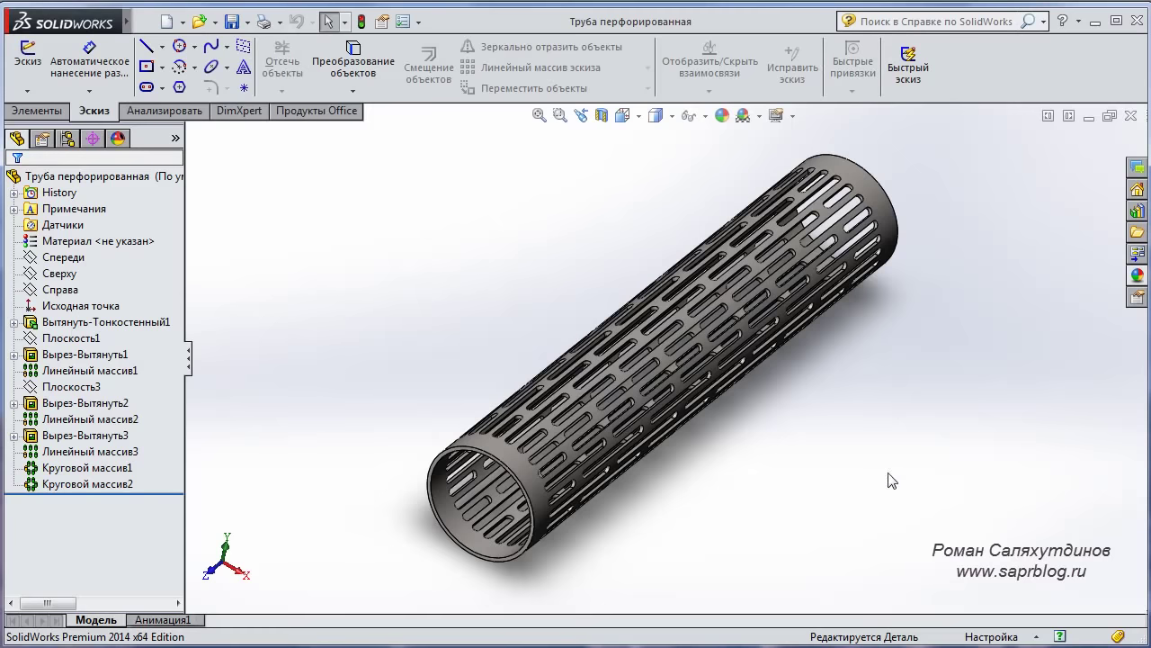
mouse_move(889, 480)
middle_mouse_down()
mouse_move(920, 437)
mouse_move(930, 441)
mouse_move(926, 474)
mouse_move(854, 478)
middle_mouse_up()
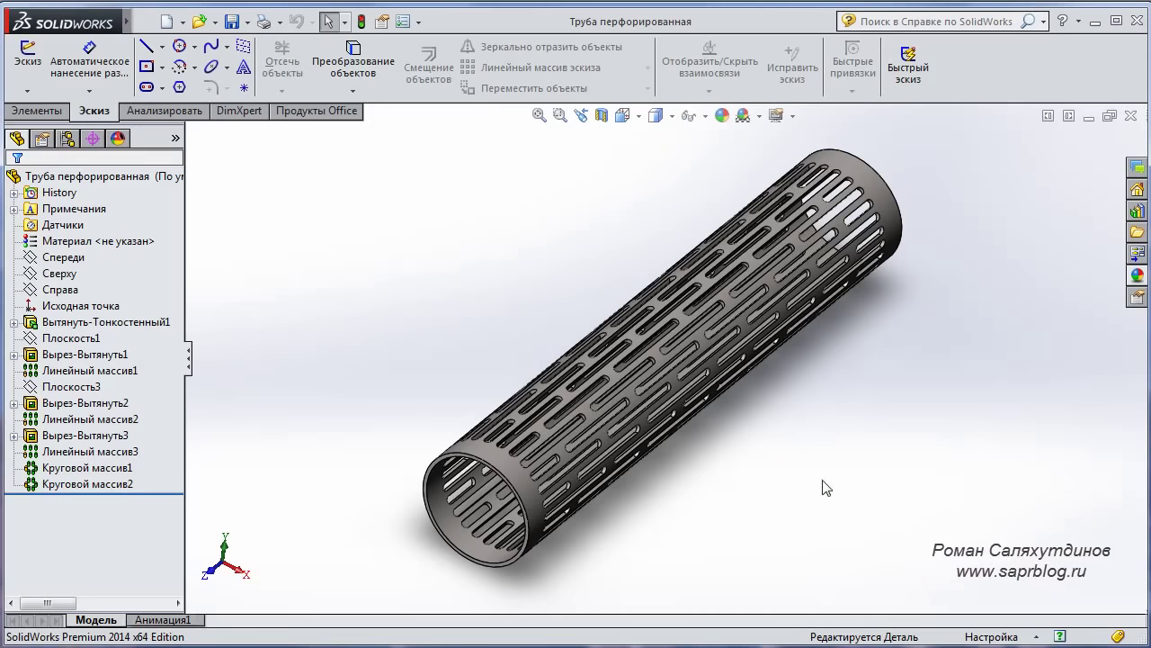
key("ctrl+Tab")
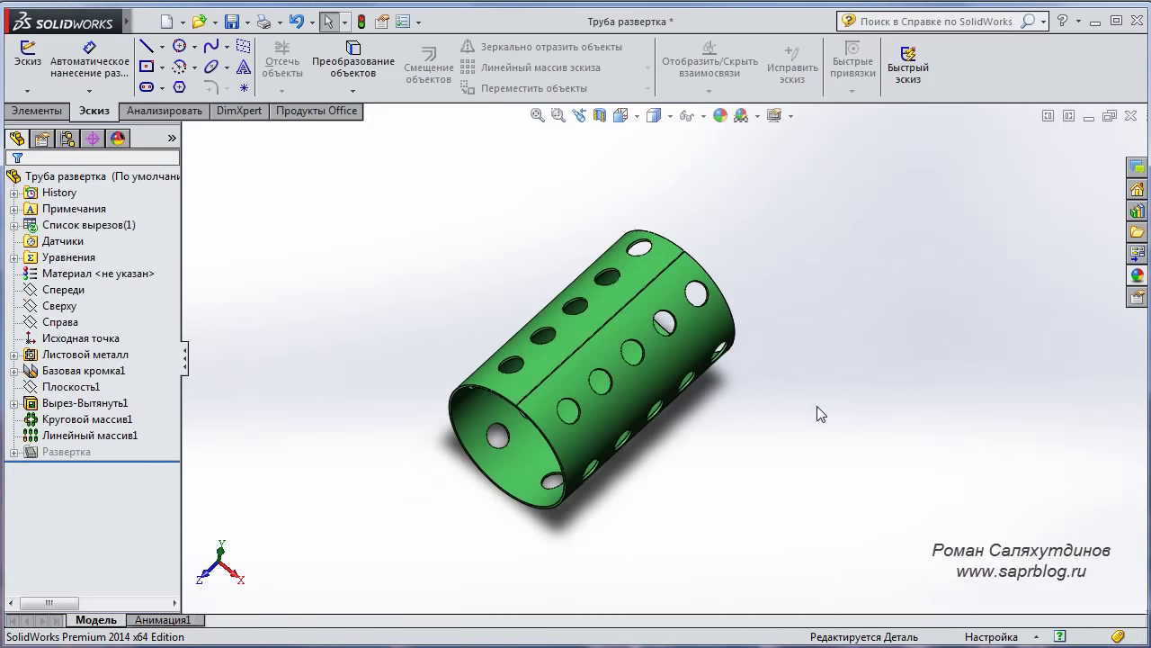
mouse_move(686, 500)
middle_mouse_down("ctrl")
mouse_move(771, 470)
mouse_move(773, 442)
middle_mouse_up("ctrl")
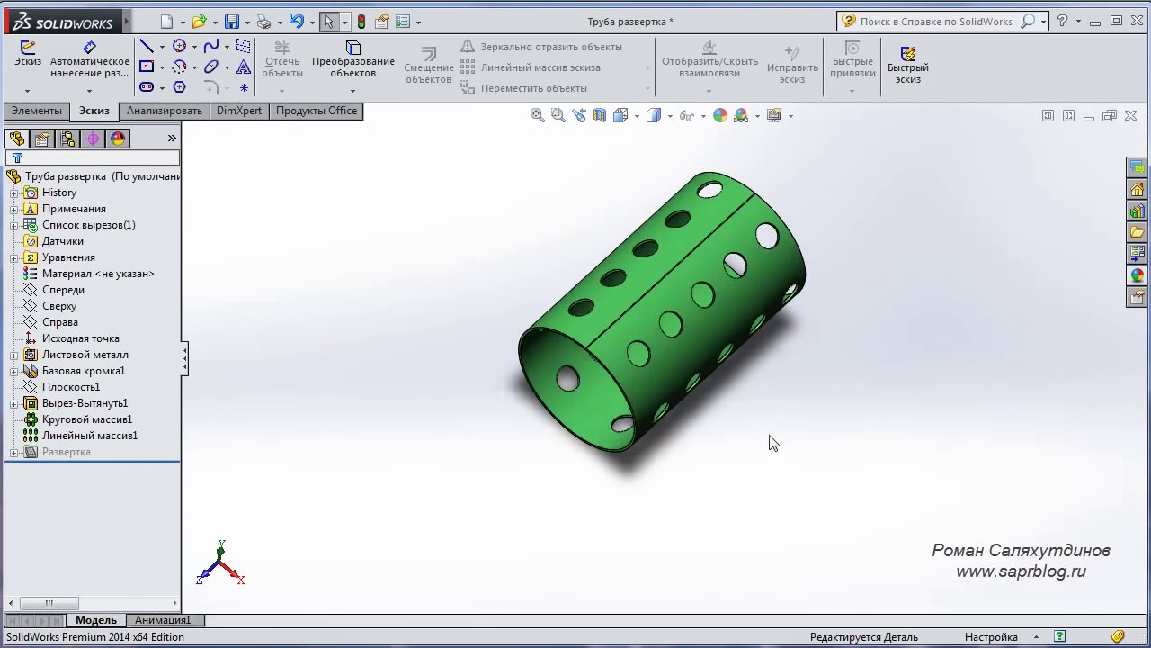
mouse_move(782, 353)
middle_mouse_down()
mouse_move(802, 390)
mouse_move(910, 318)
mouse_move(787, 357)
mouse_move(791, 378)
middle_mouse_up()
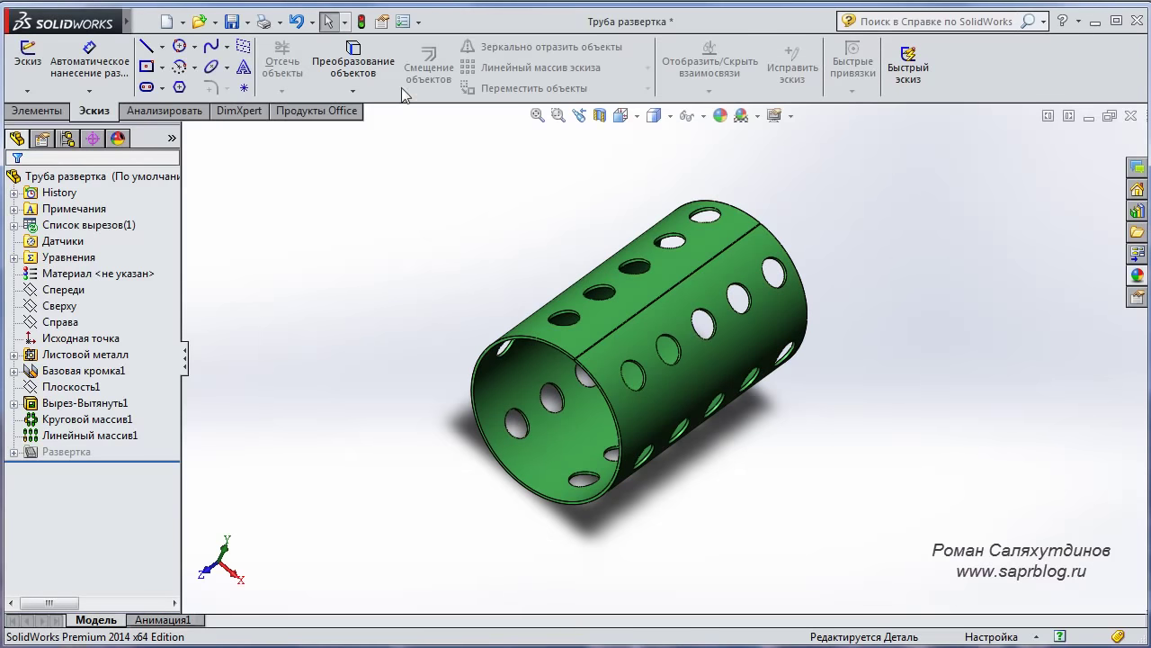
Enable the Листовой металл toolbar and flatten the tube to inspect its hole pattern
right_click(404, 48)
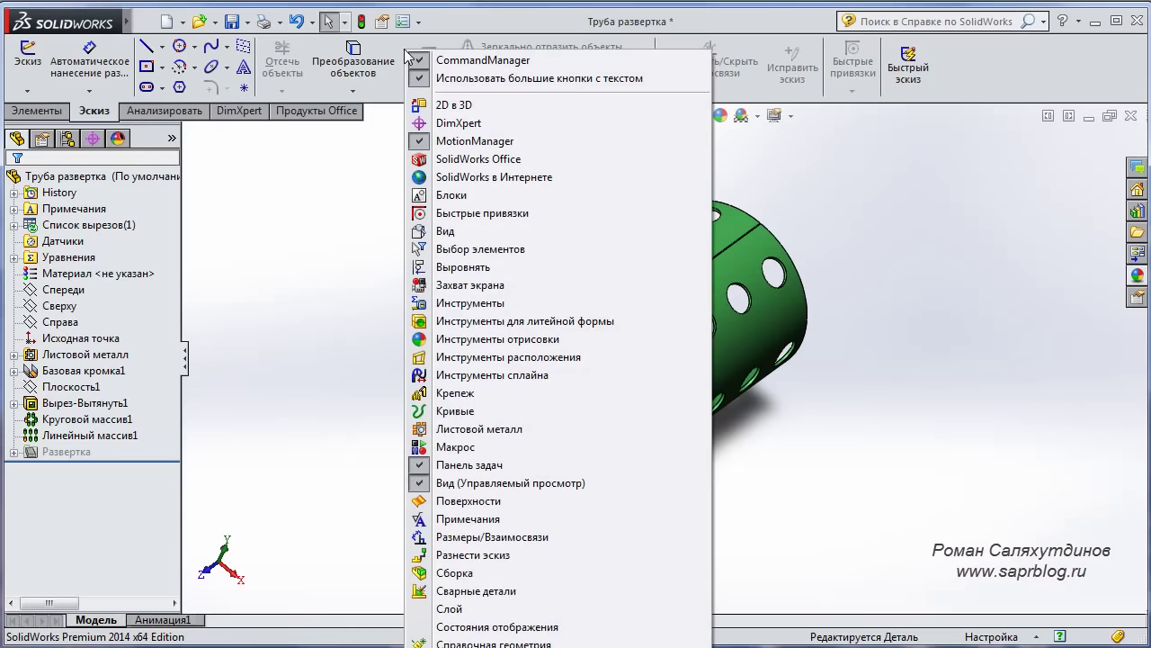
left_click(468, 435)
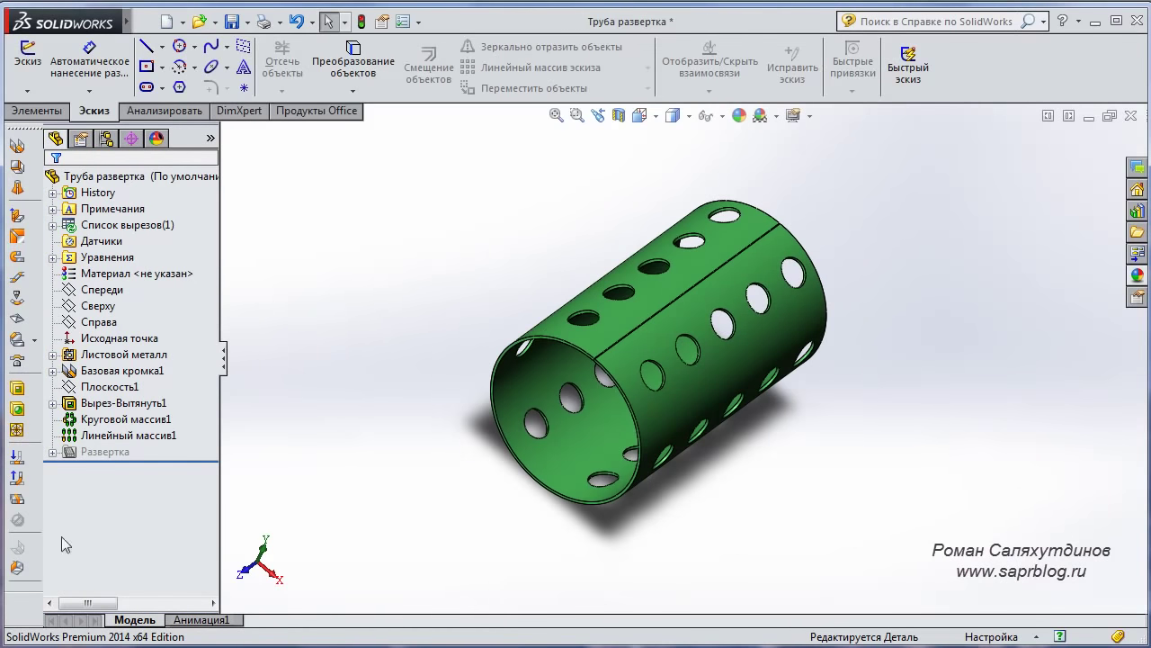
left_click(19, 506)
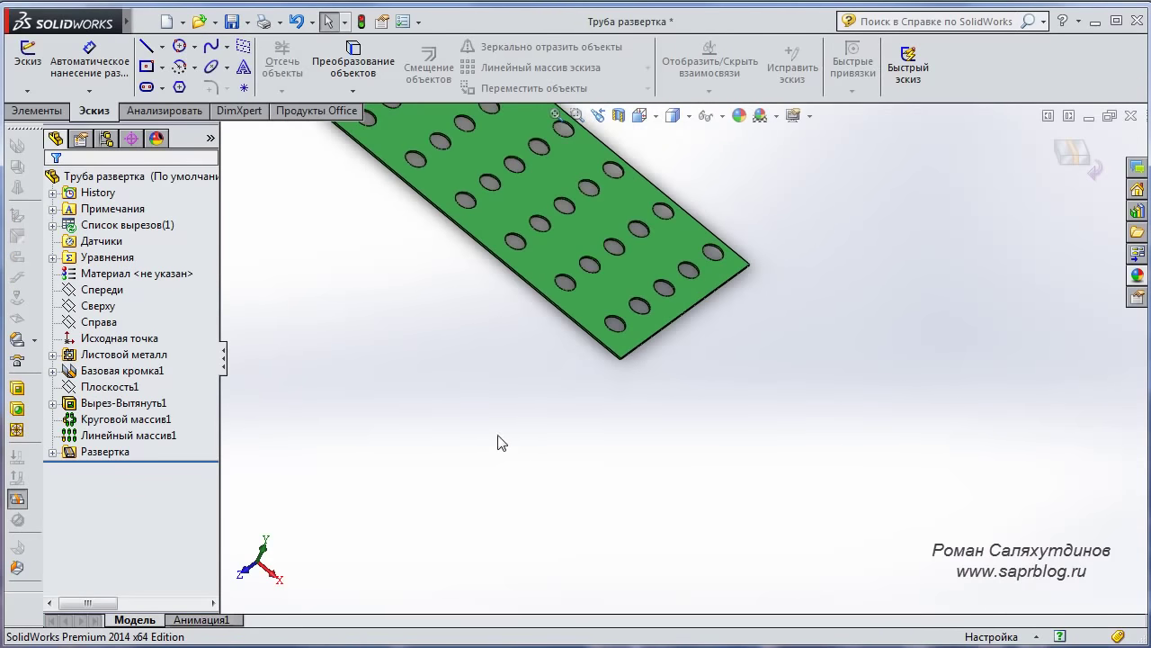
mouse_move(615, 429)
middle_mouse_down()
mouse_move(563, 566)
mouse_move(654, 385)
mouse_move(635, 412)
middle_mouse_up()
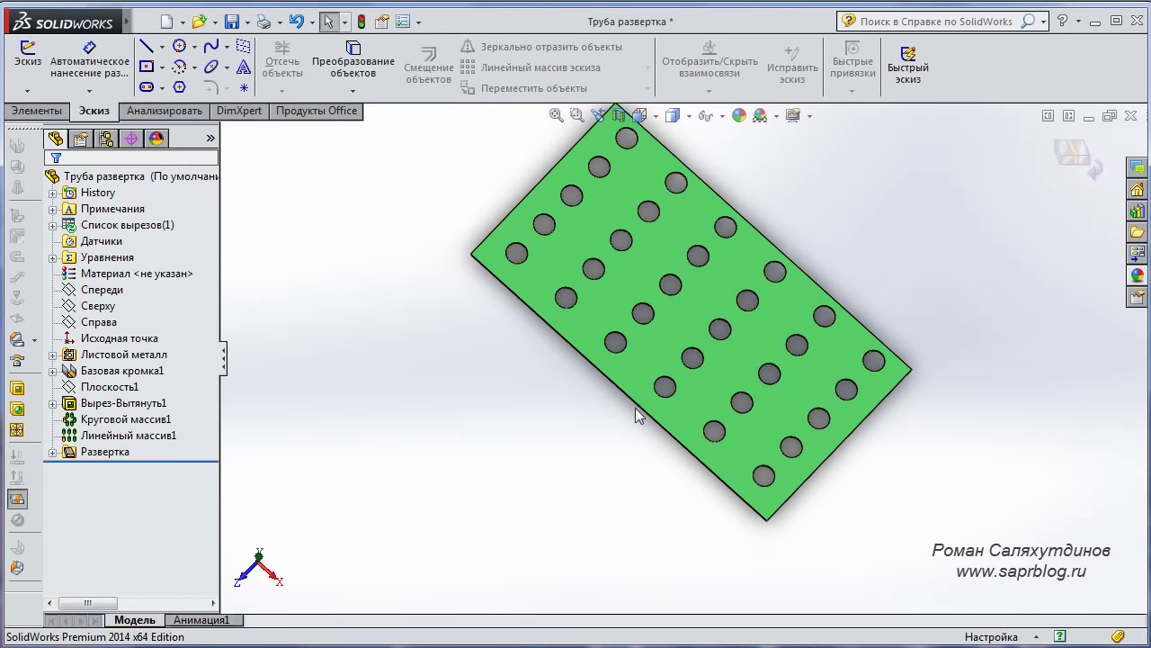
Fold the flat plate back into the tube and view it from an upright diagonal angle
left_click(1085, 157)
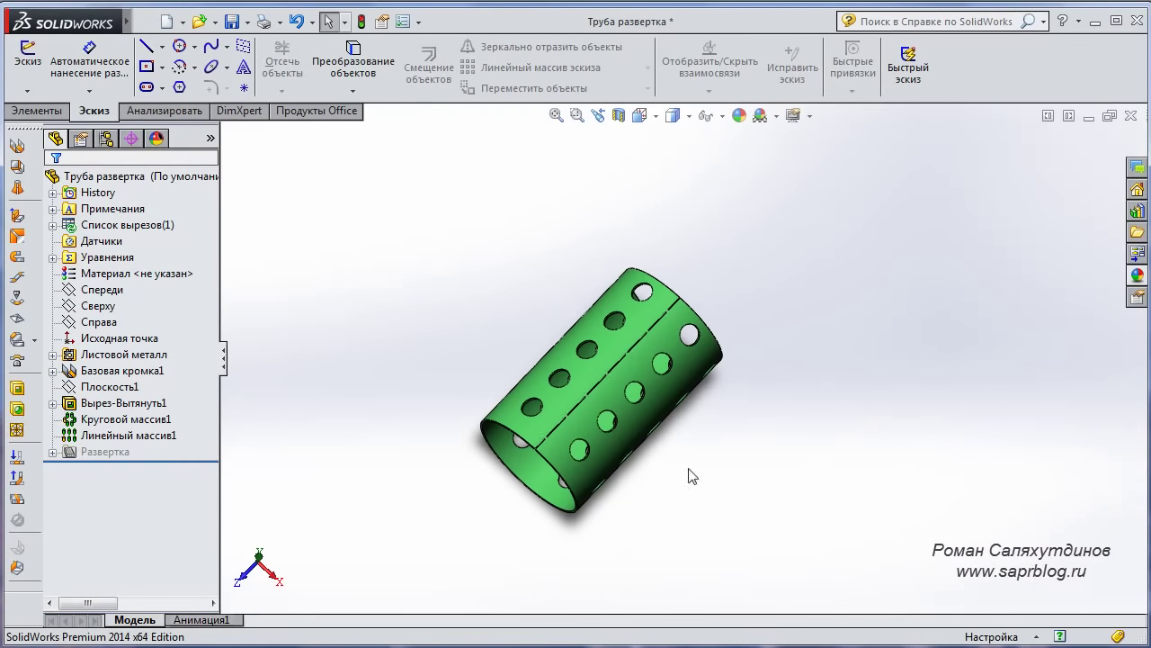
mouse_move(692, 477)
middle_mouse_down()
mouse_move(852, 365)
mouse_move(631, 394)
middle_mouse_up()
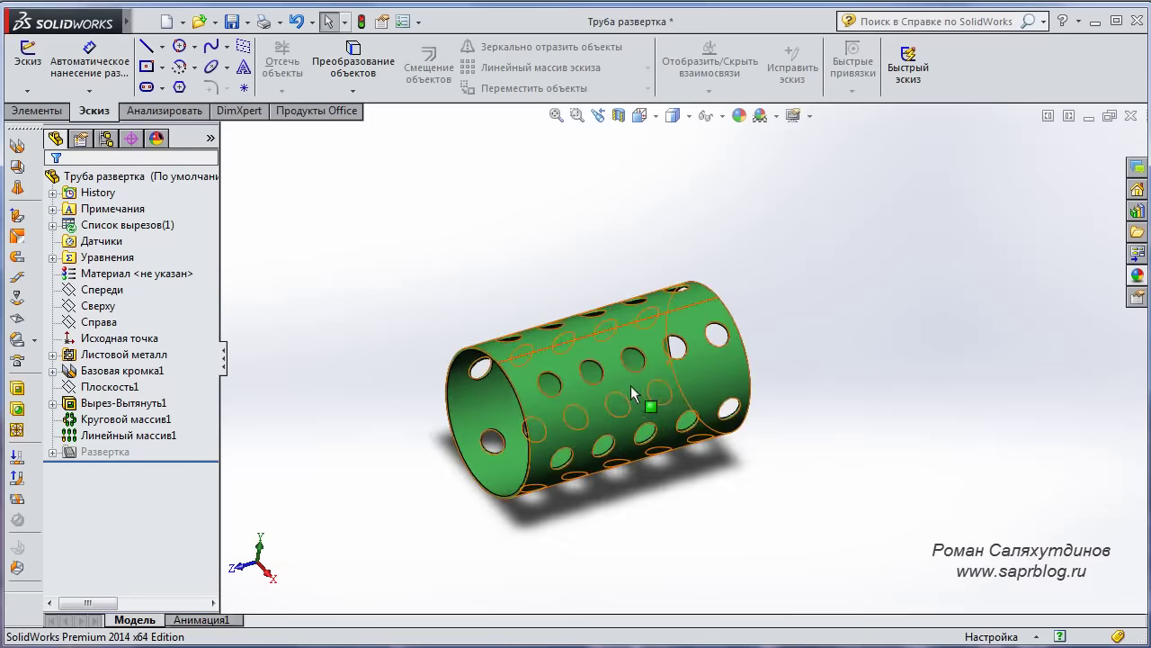
mouse_move(841, 478)
middle_mouse_down()
mouse_move(881, 453)
mouse_move(886, 544)
mouse_move(801, 497)
mouse_move(797, 481)
middle_mouse_up()
middle_click_drag(653, 535, 755, 470, "ctrl")
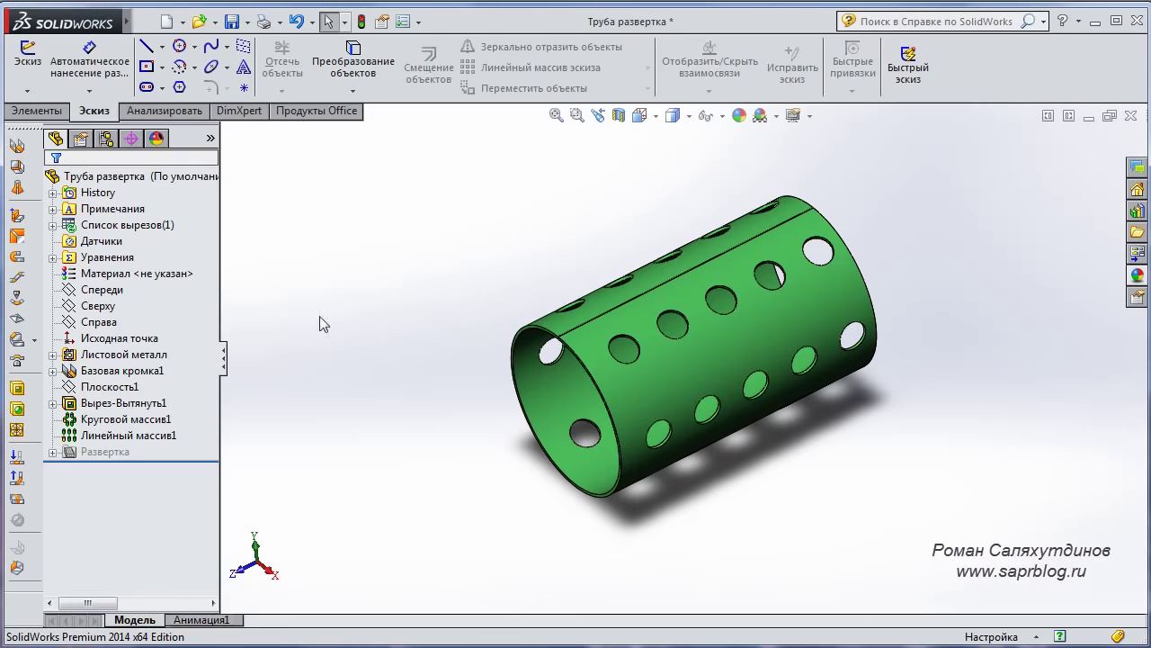
Create a new part, Деталь4, and open sketch Эскиз1 on the Спереди plane
left_click(183, 22)
left_click(199, 42)
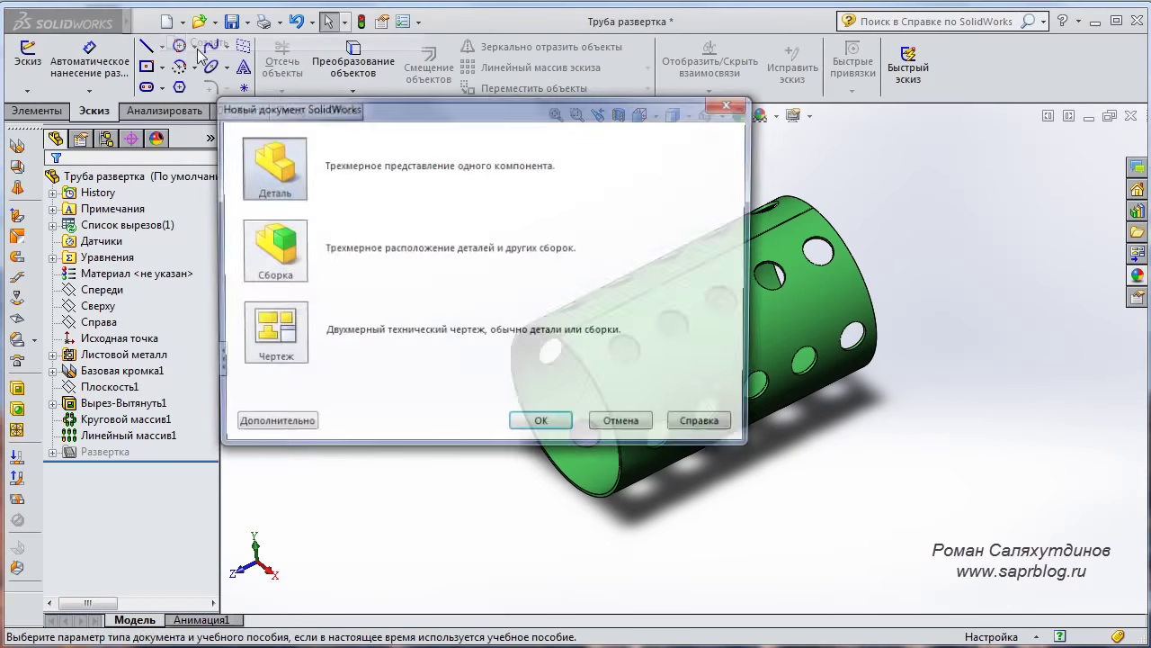
double_click(279, 184)
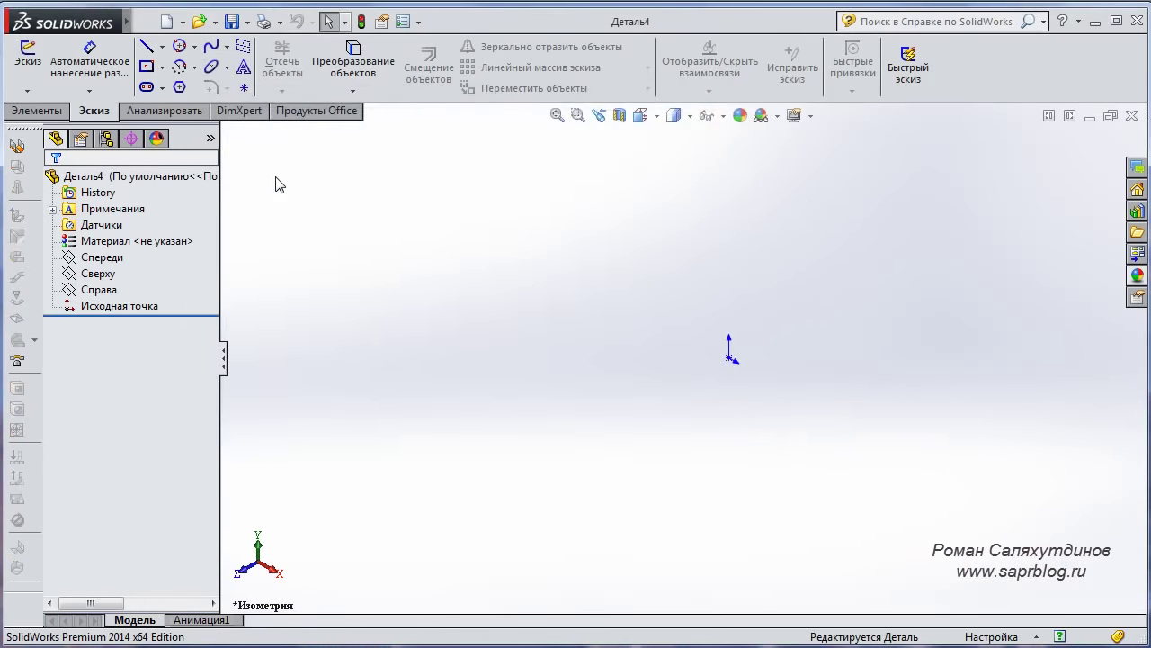
left_click(35, 59)
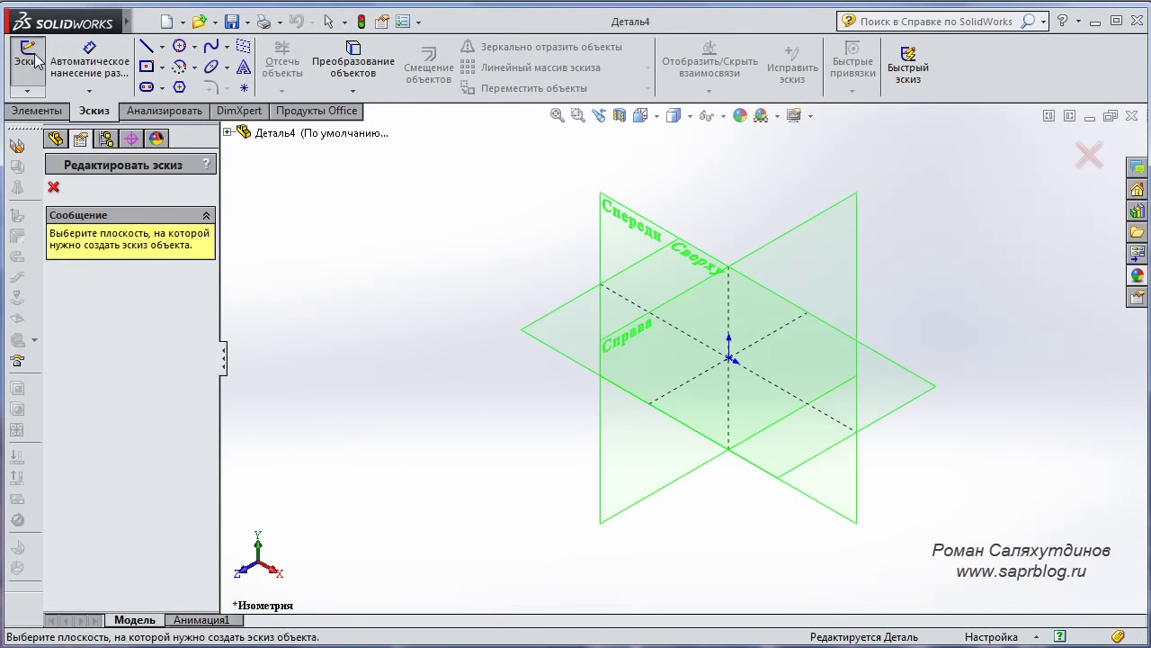
left_click(640, 222)
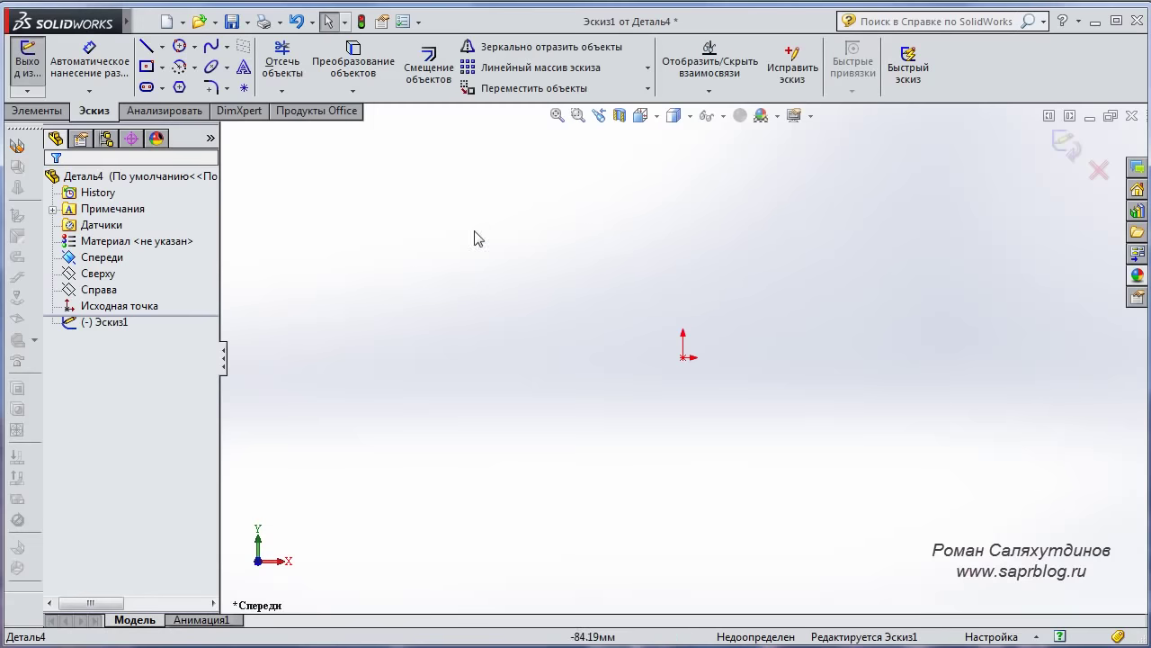
left_click(187, 66)
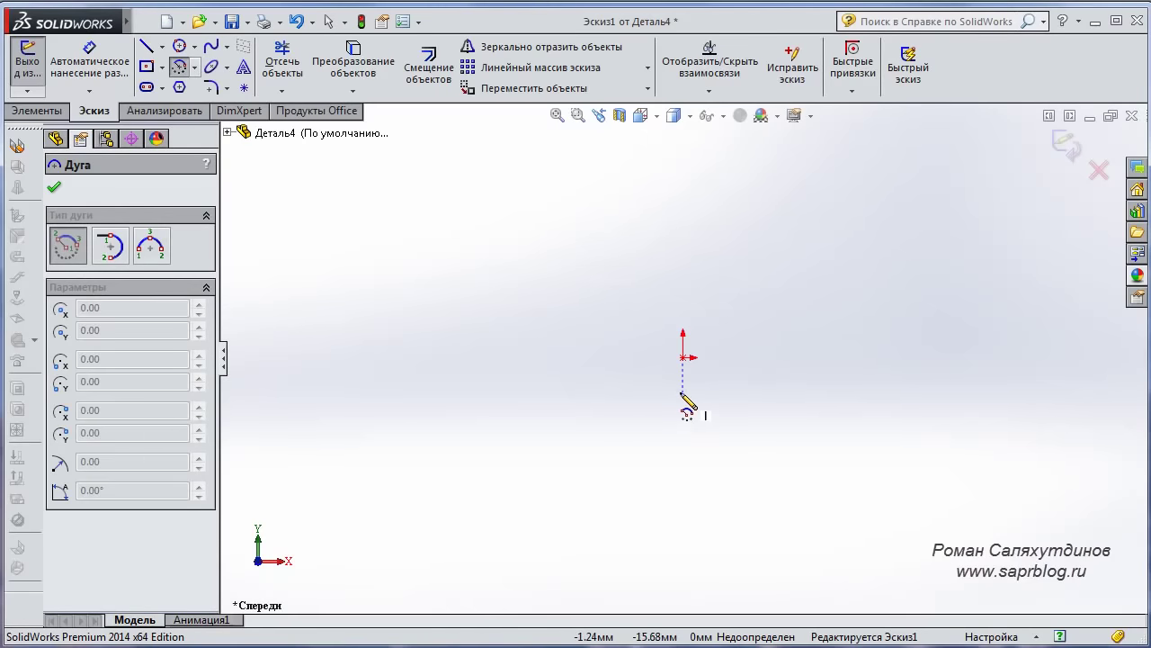
Draw a 331.48° centre-point arc of radius 68.28 mm on the origin, gap at top
left_click(683, 357)
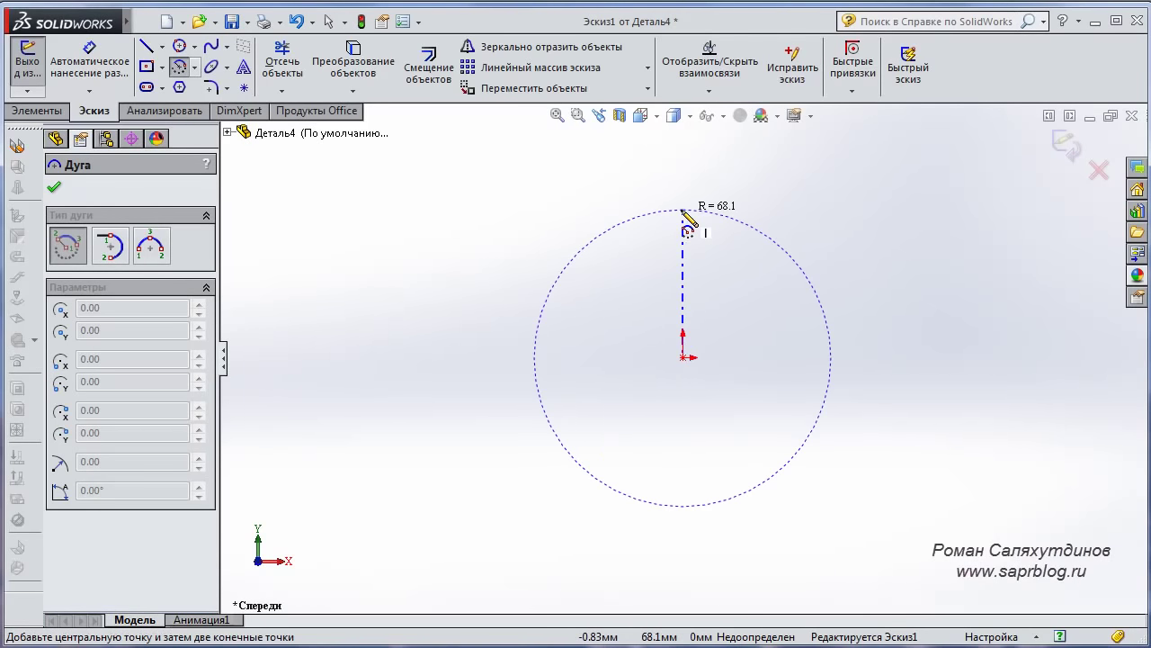
left_click(692, 210)
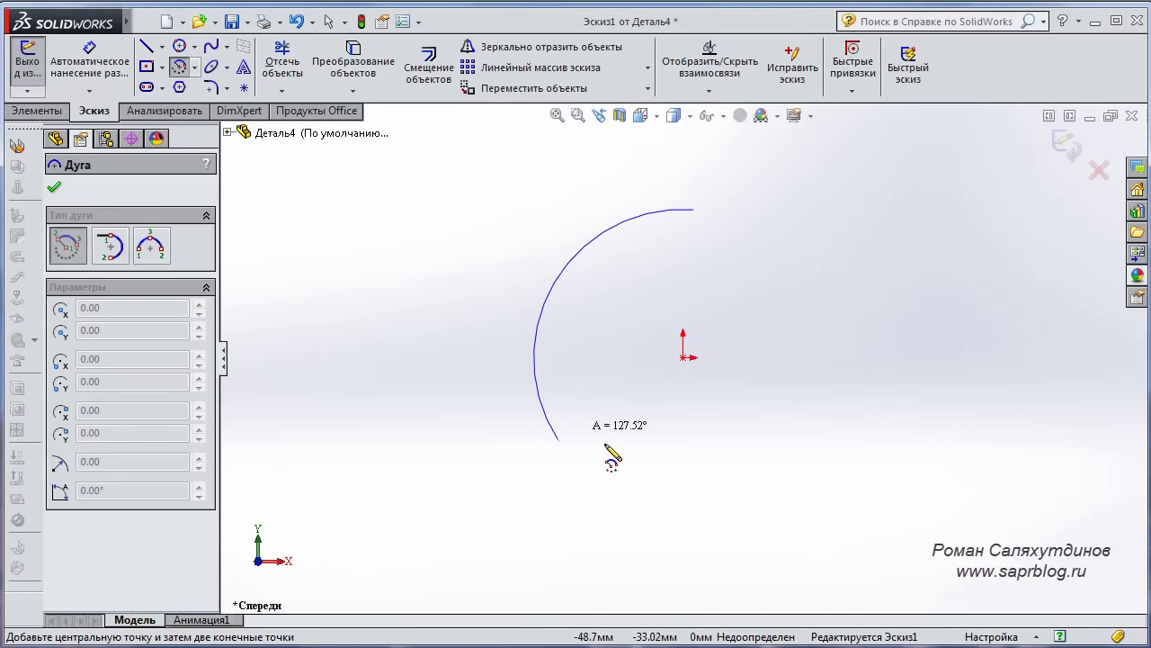
left_click(763, 232)
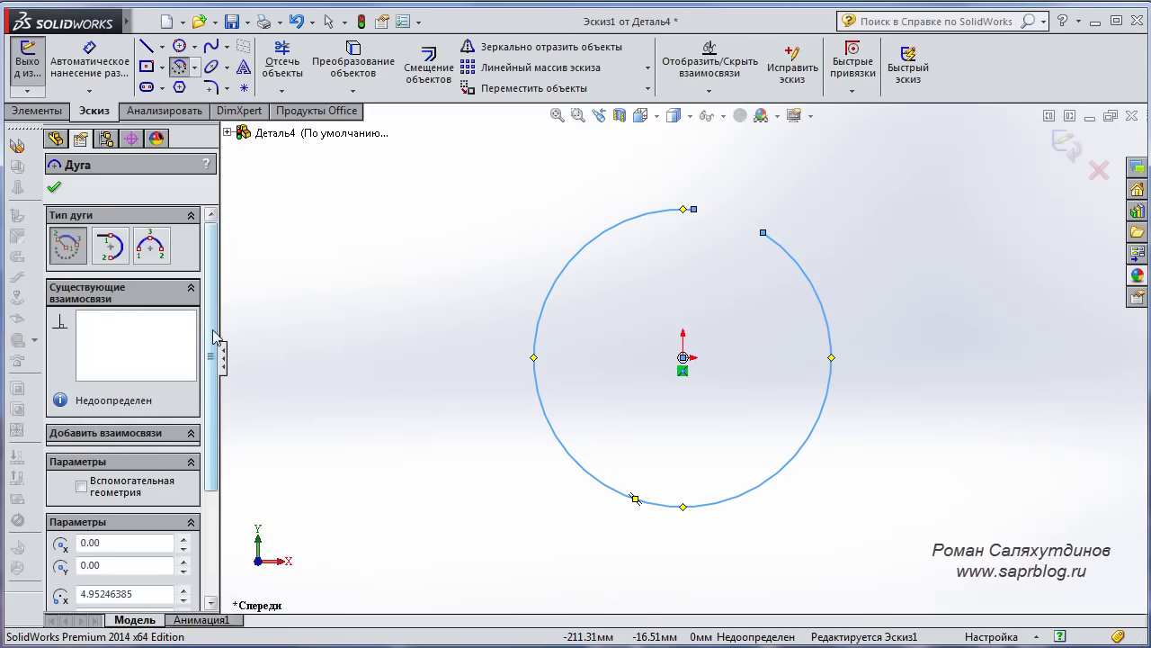
left_click_drag(214, 337, 214, 439)
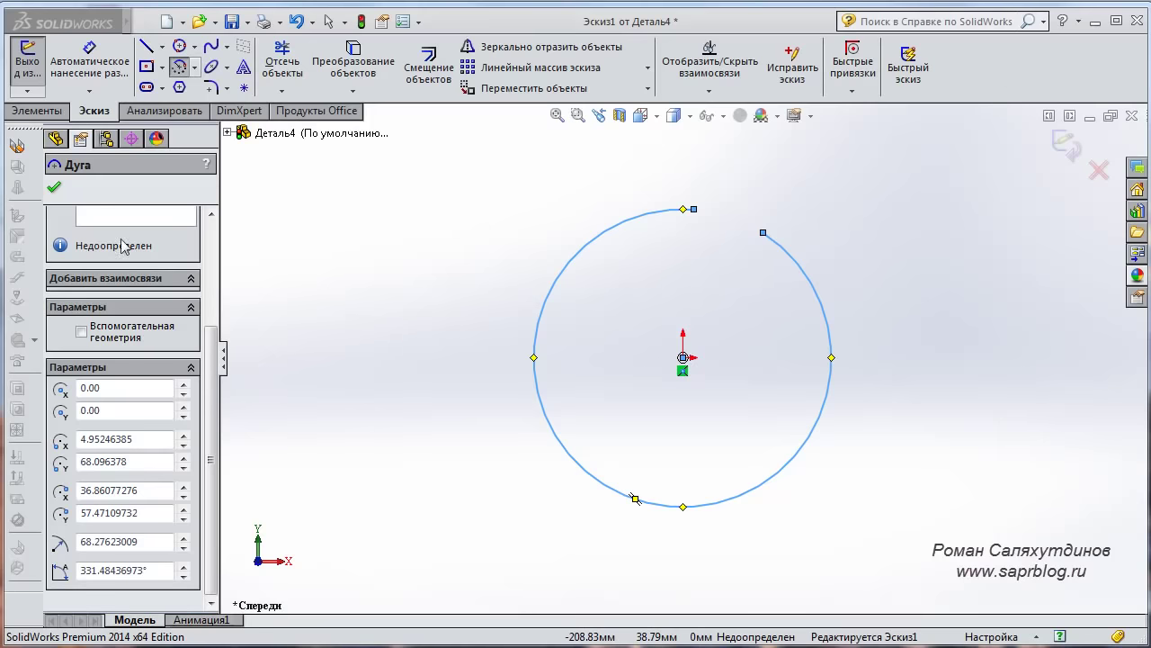
left_click(54, 188)
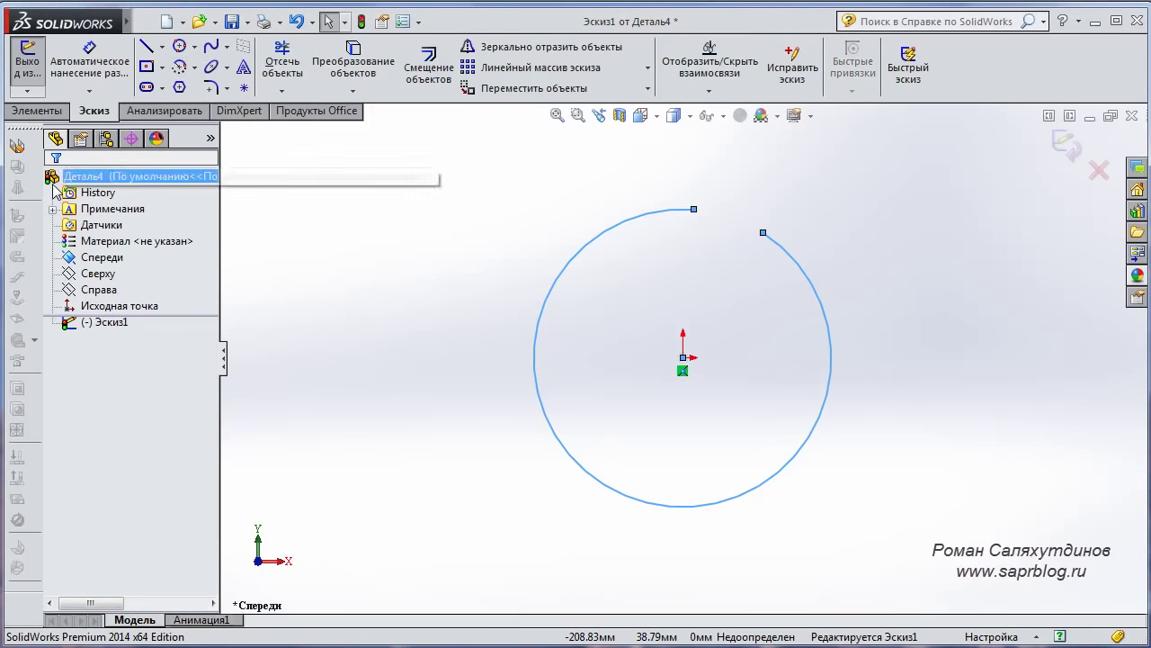
right_click_drag(458, 359, 416, 358)
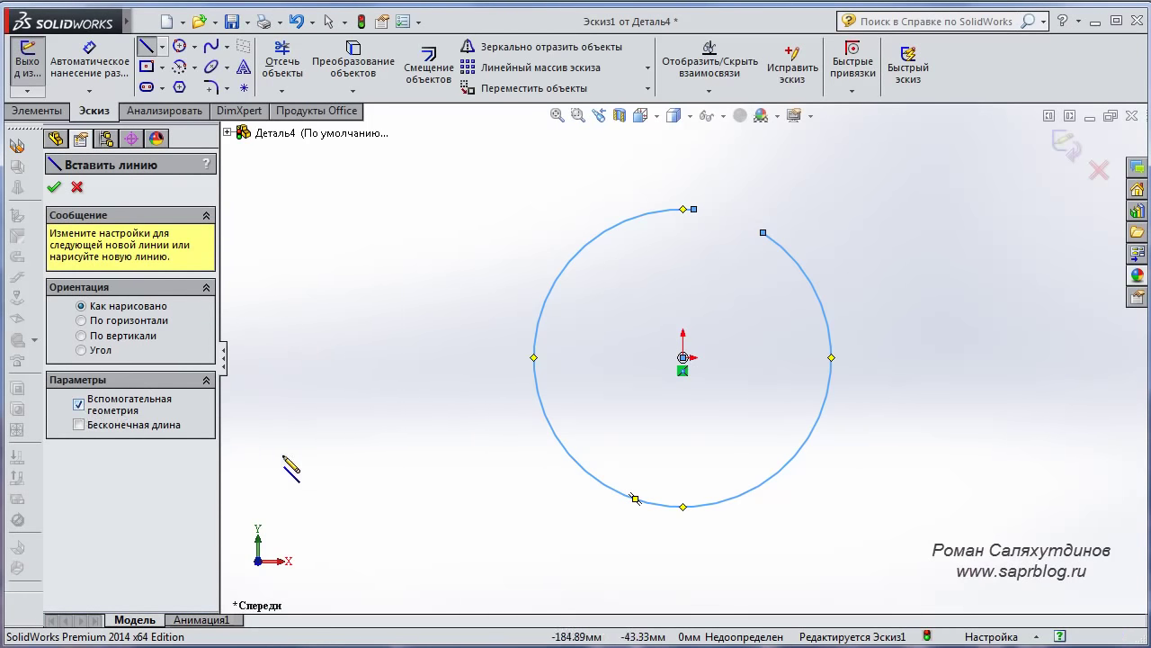
Draw two construction lines from the origin to each end of the arc
middle_click_drag(740, 368, 660, 404, "ctrl")
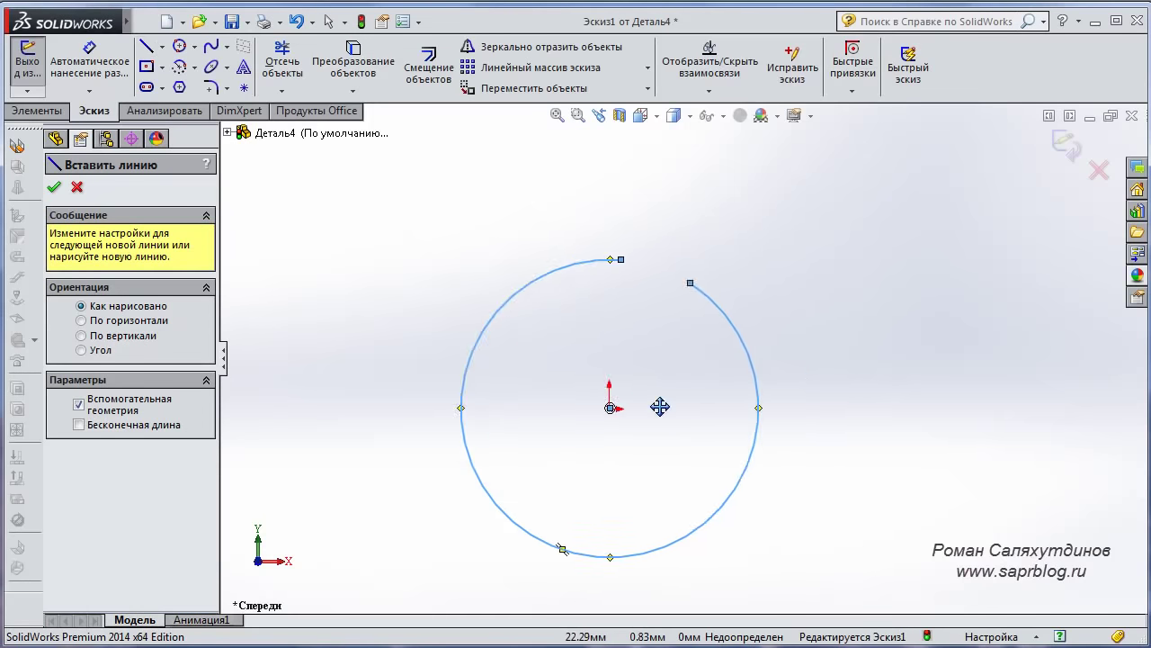
scroll(652, 414, "down", 3)
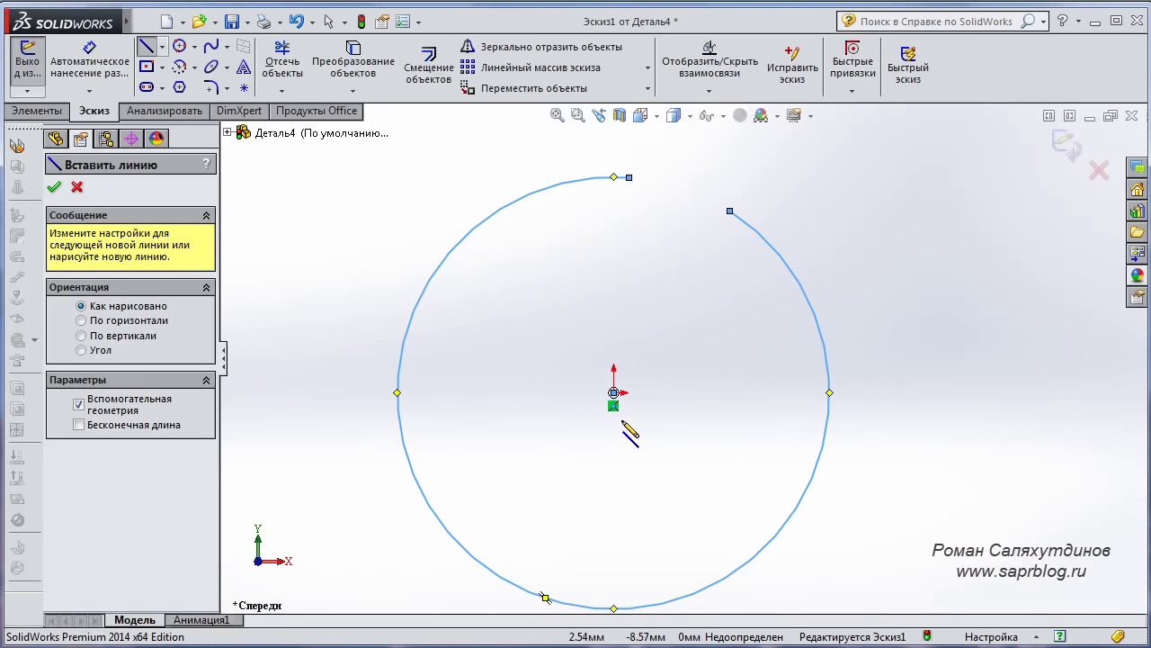
left_click(613, 393)
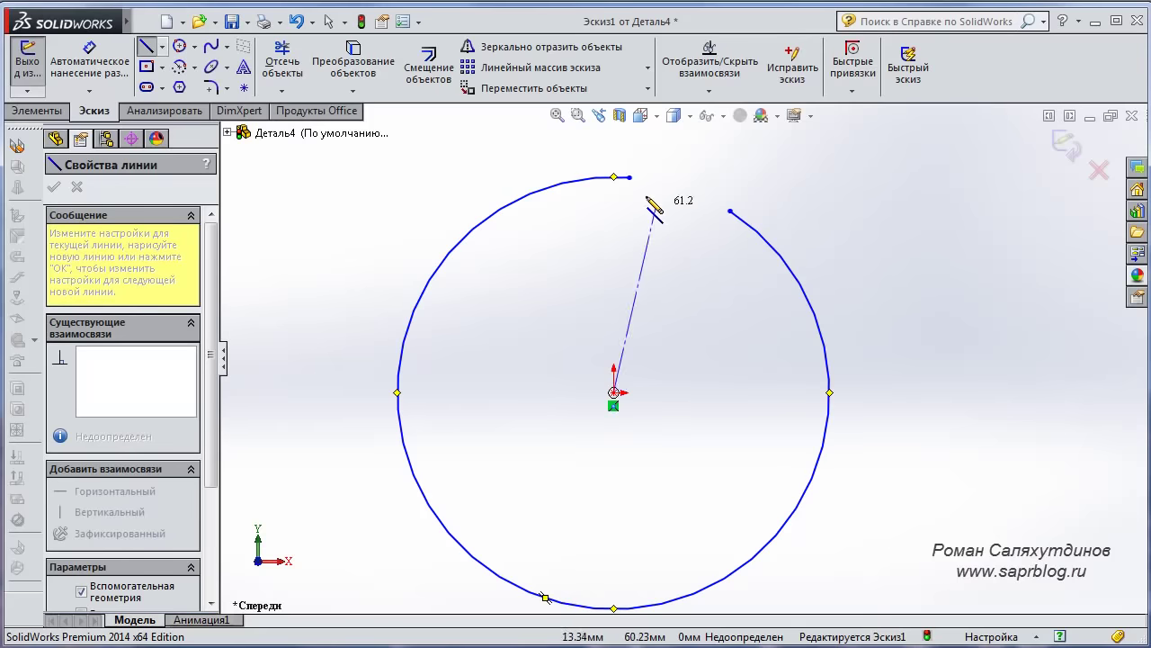
left_click(629, 177)
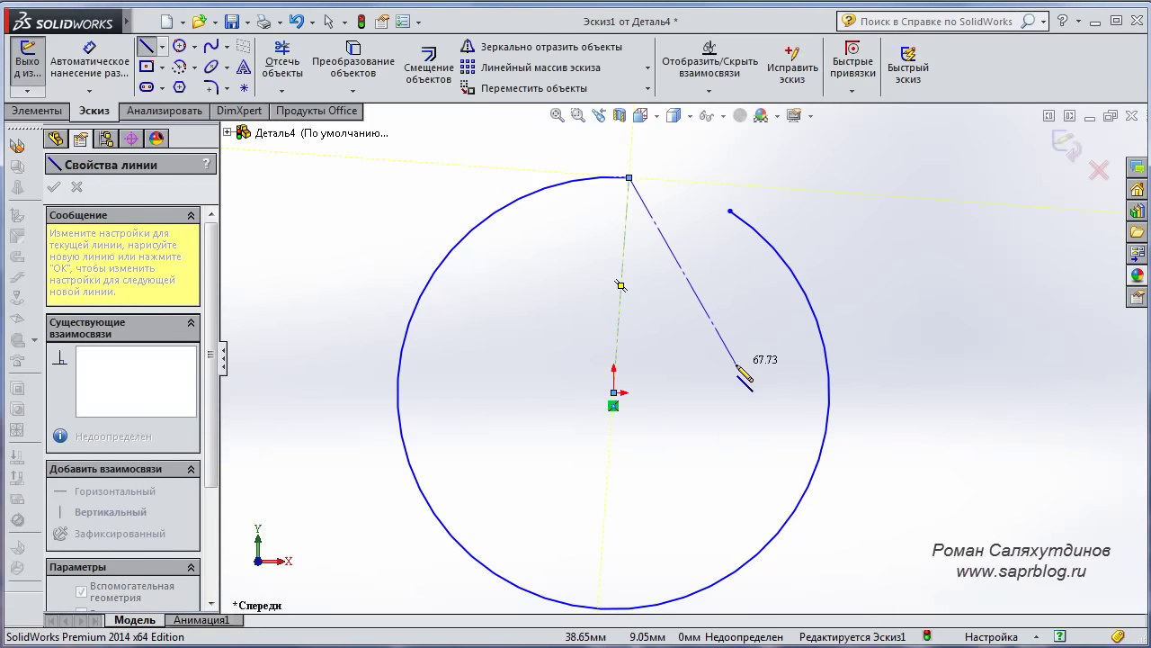
key("Escape")
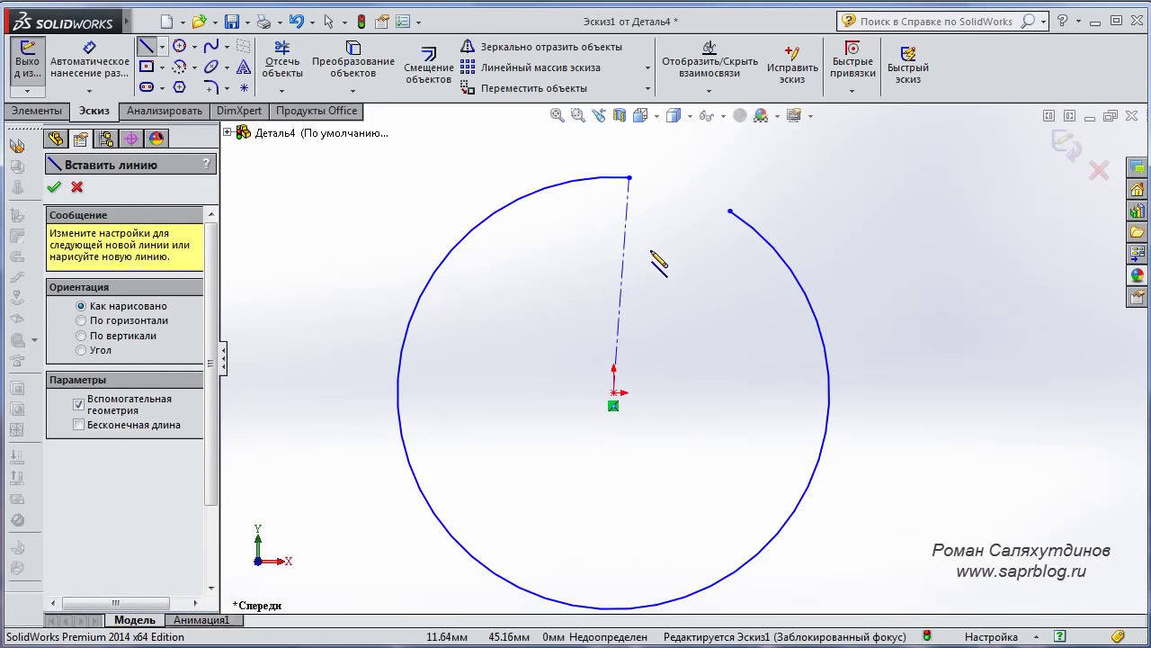
left_click(614, 393)
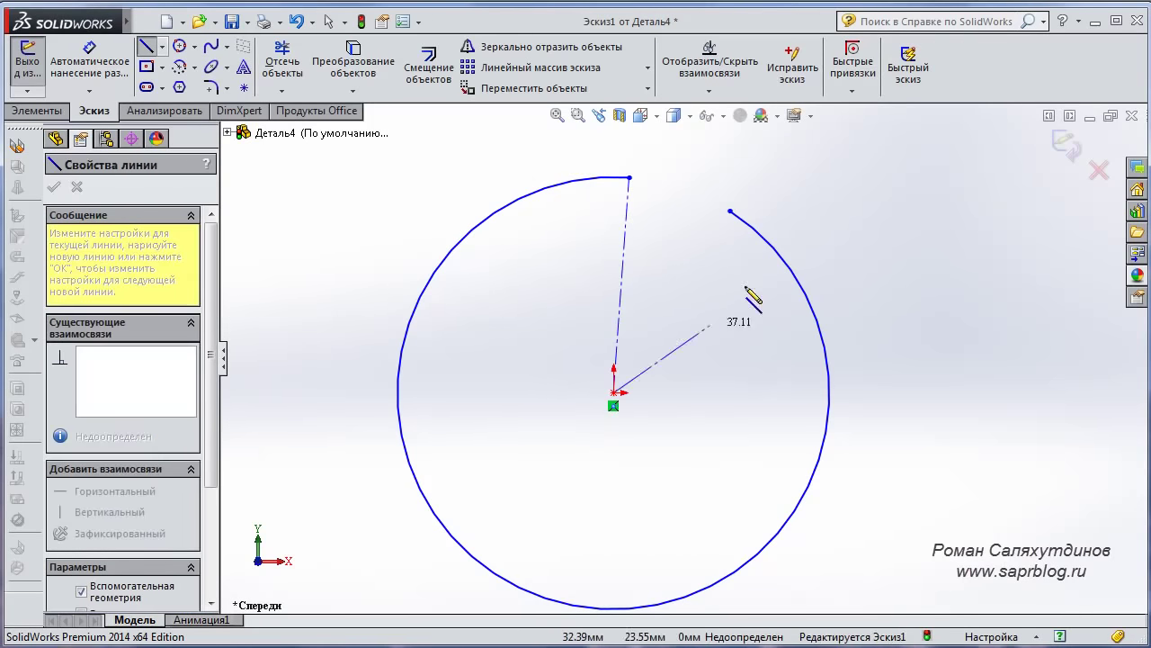
left_click(730, 211)
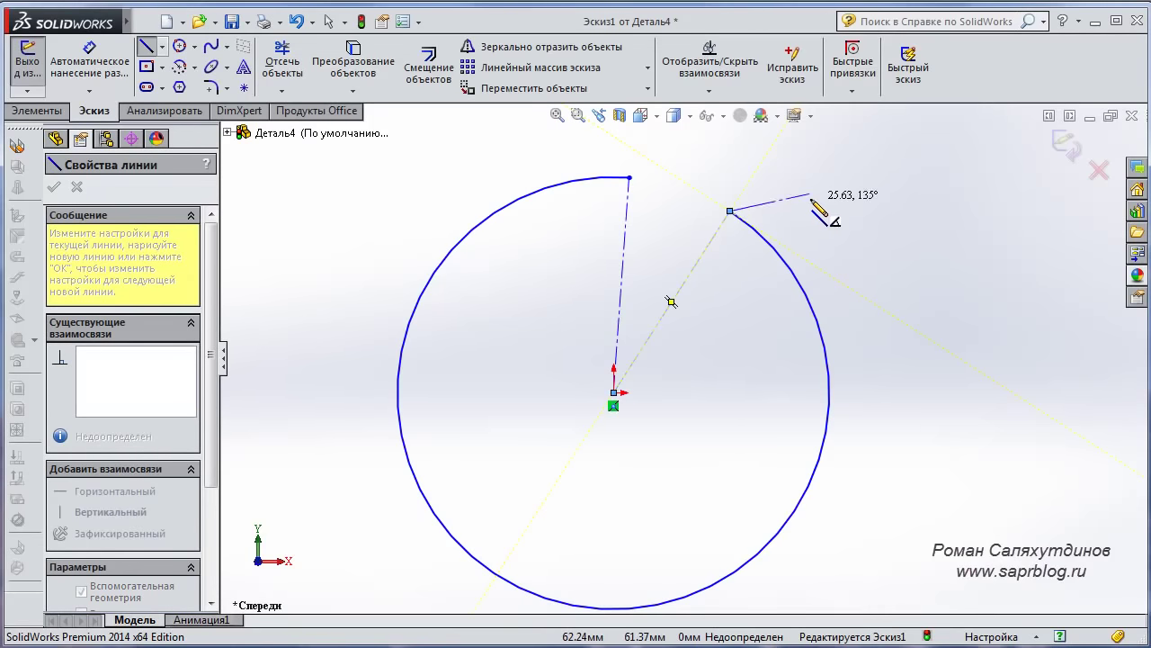
key("Escape")
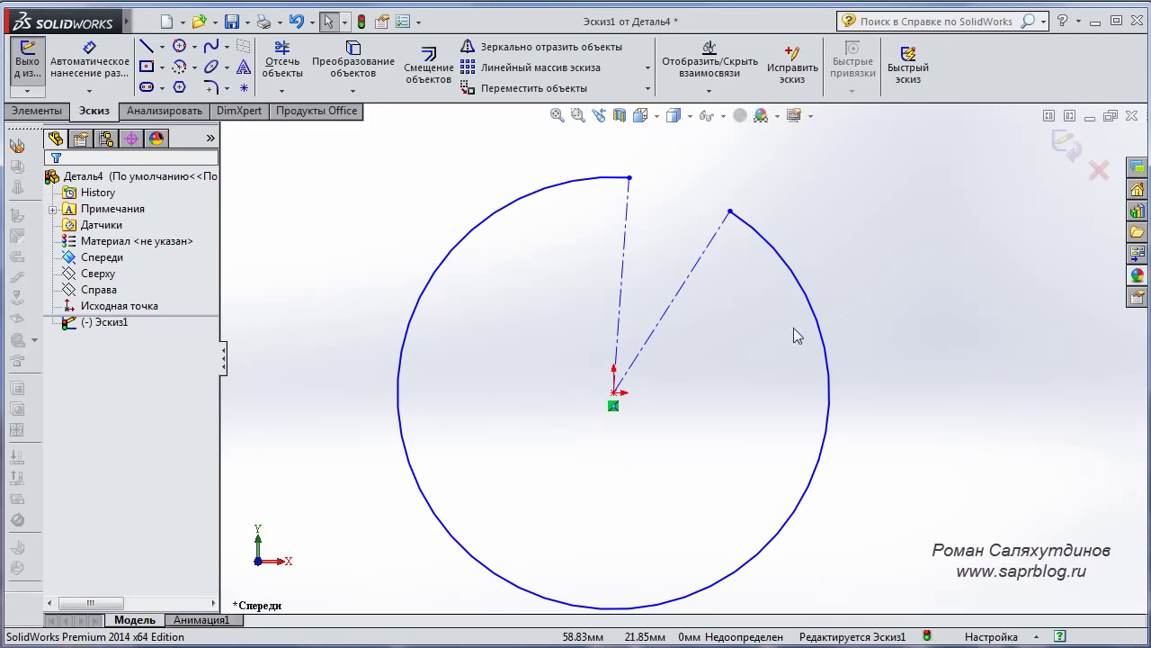
Add a Vertical relation between the arc's left endpoint and the origin
left_click(630, 178)
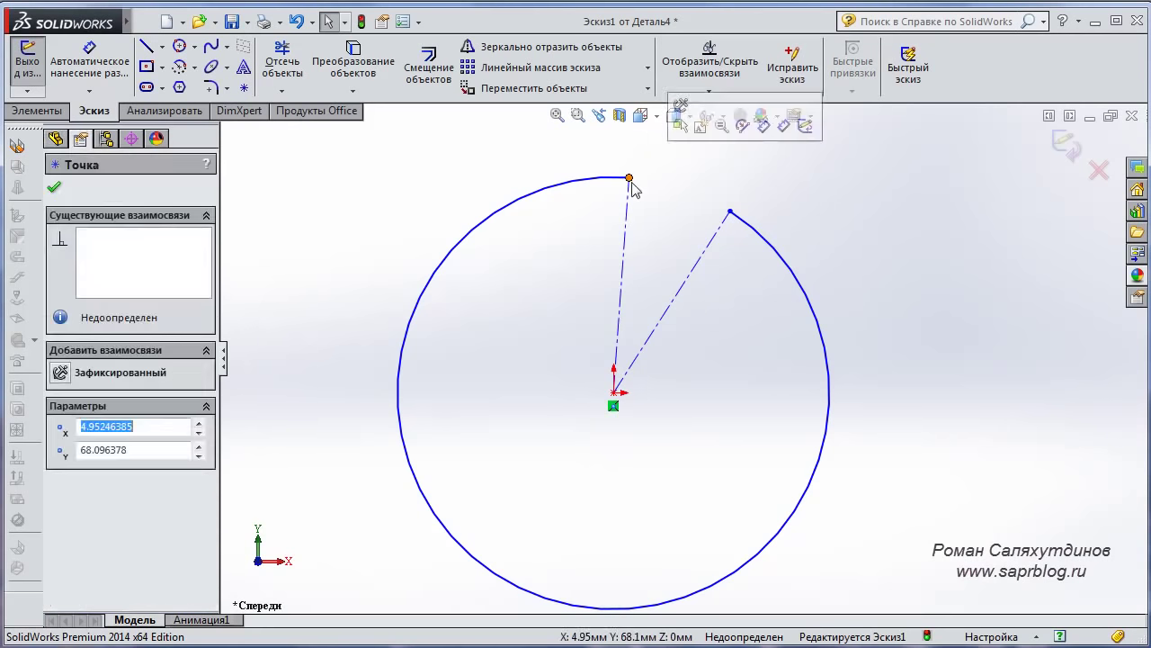
left_click(615, 391, "ctrl")
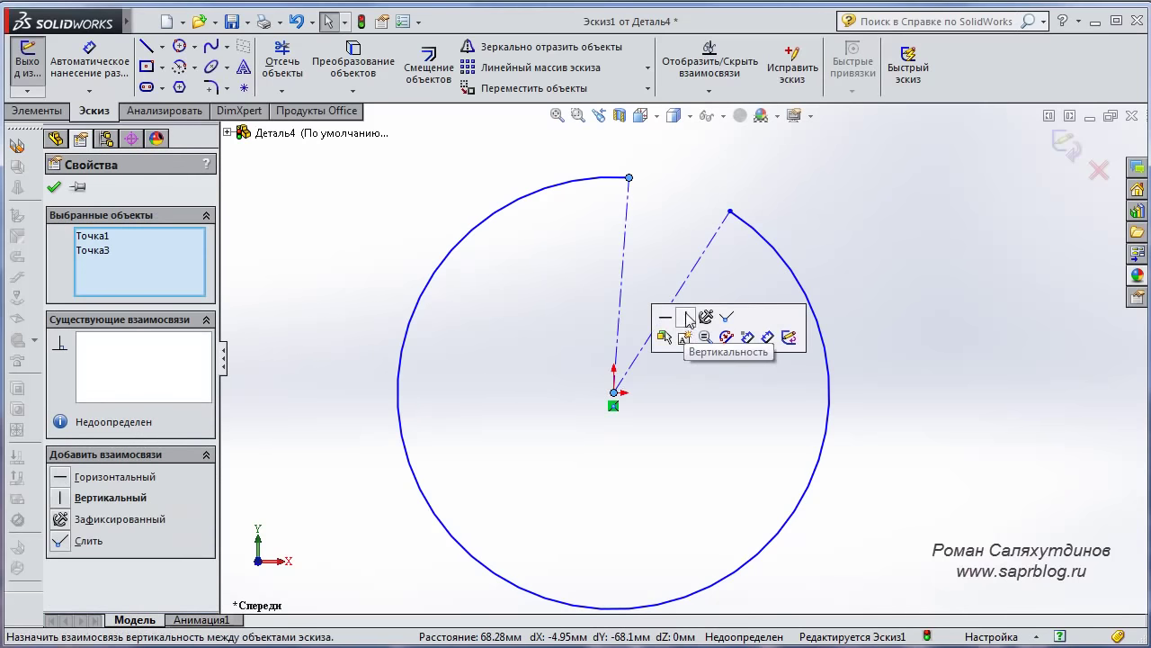
left_click(687, 317)
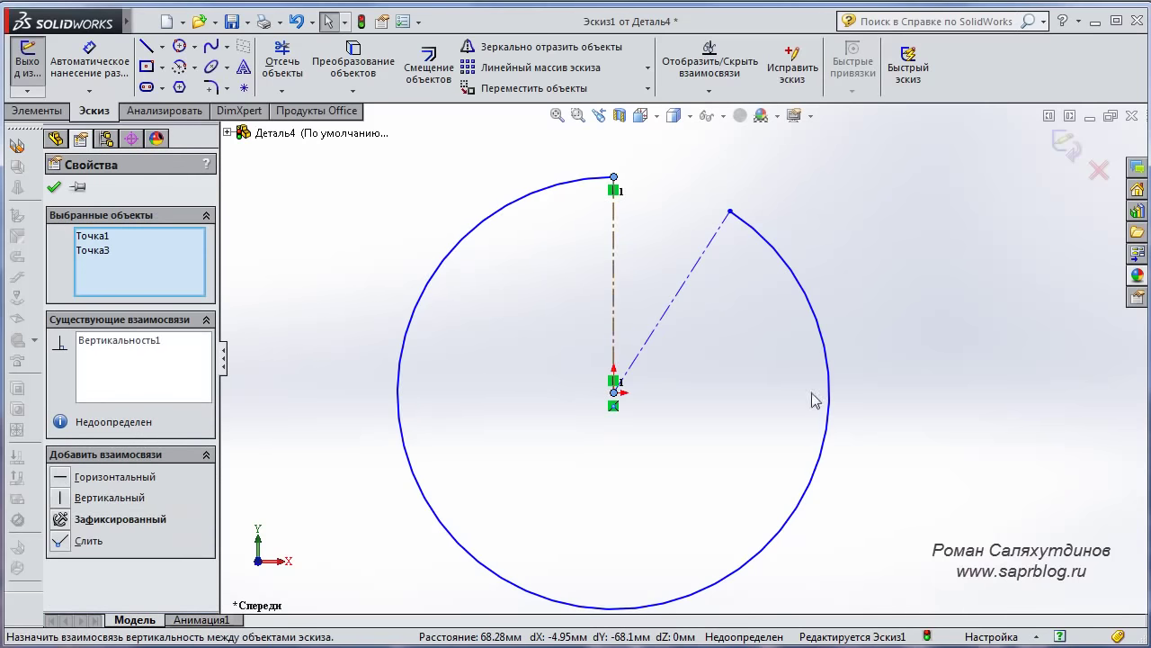
Dimension the arc radius to 25 mm
right_click_drag(951, 396, 956, 329)
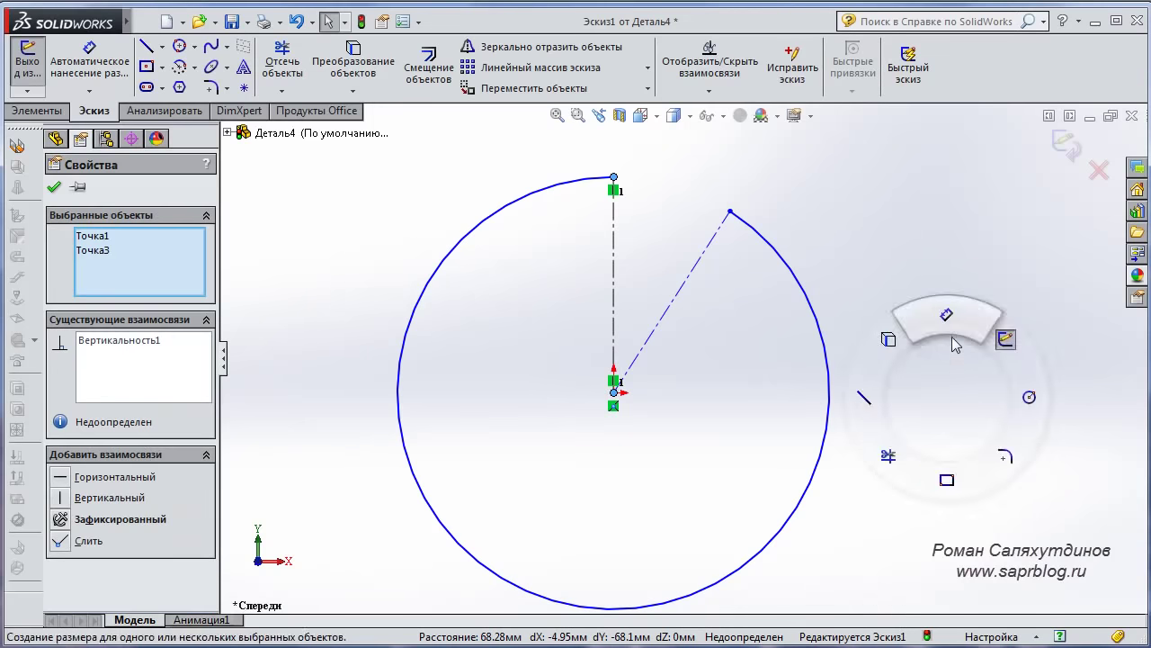
left_click(459, 261)
left_click(493, 413)
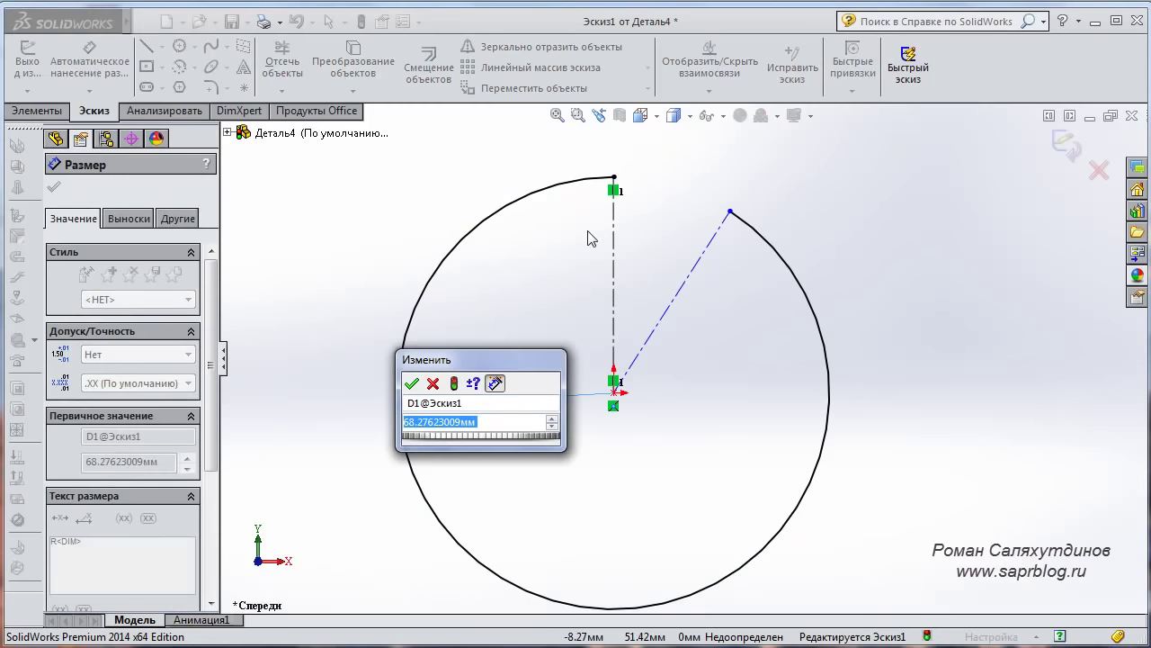
type("25")
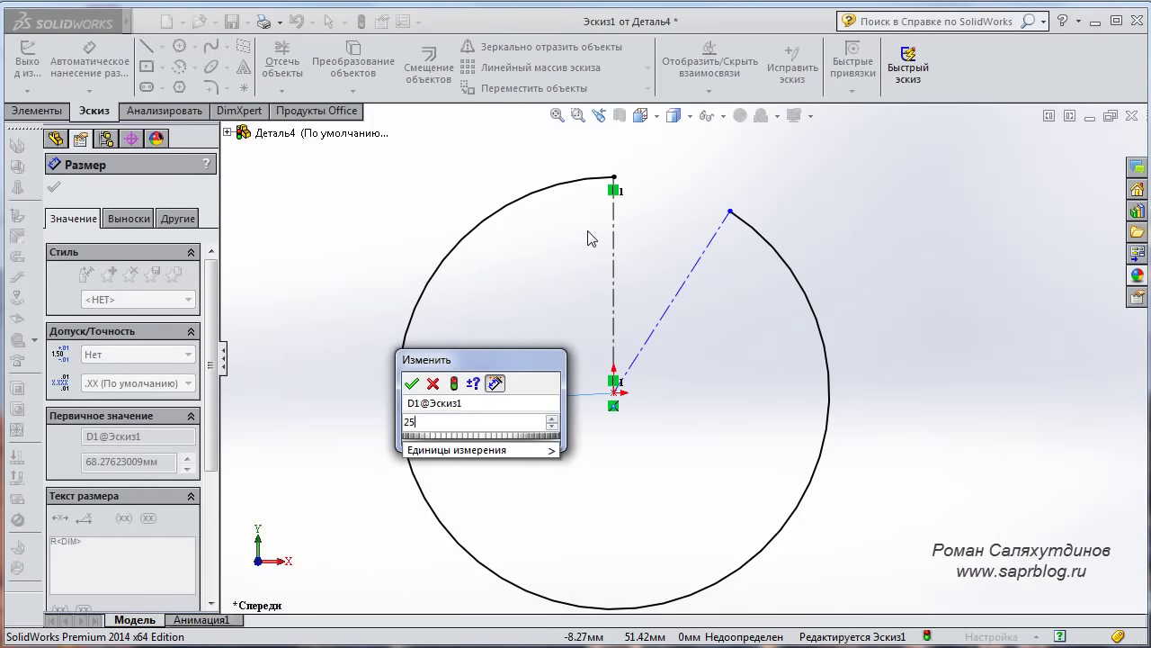
key("Return")
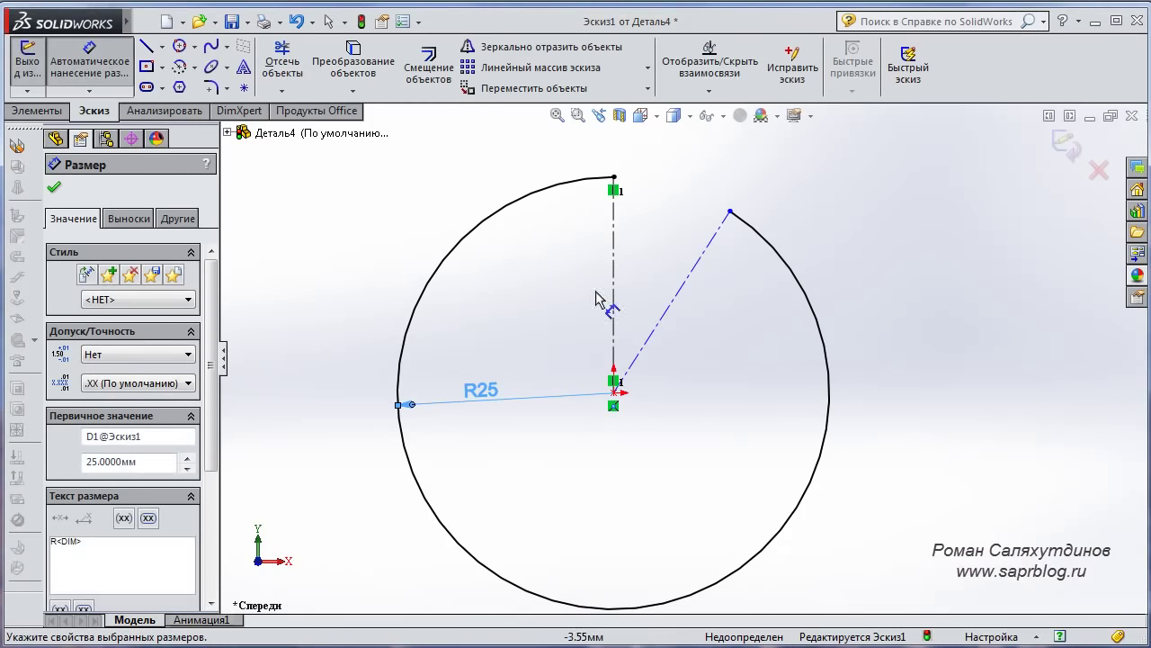
Dimension the angle between the two centre lines to 0.5°
left_click(615, 259)
left_click(685, 275)
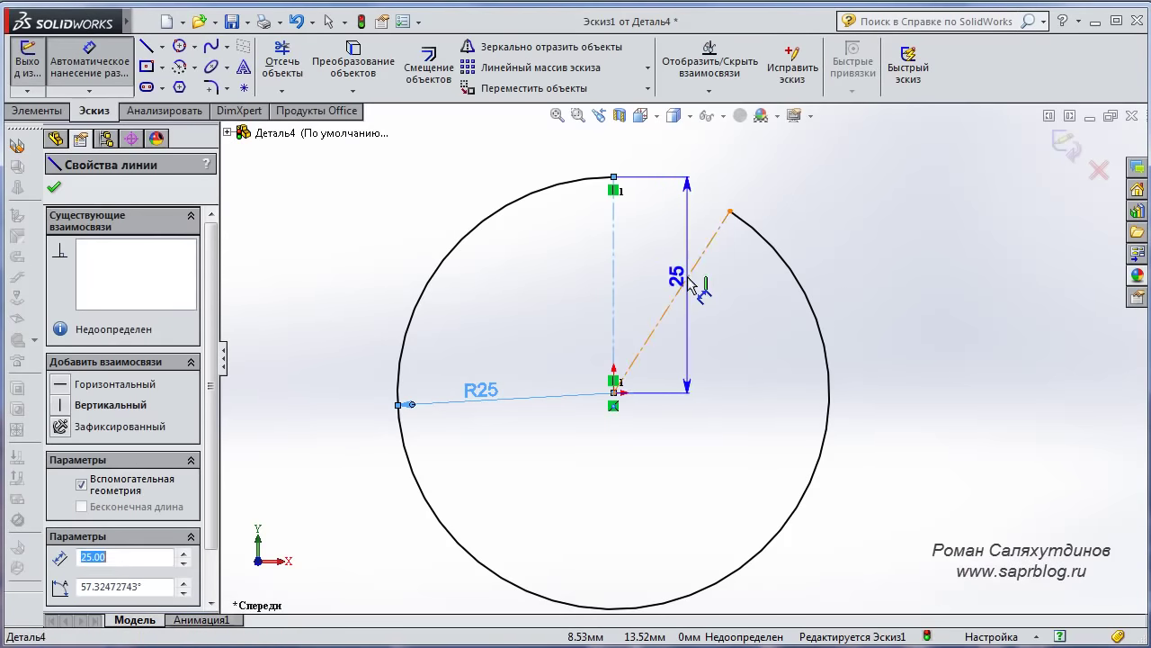
left_click(658, 254)
type("0")
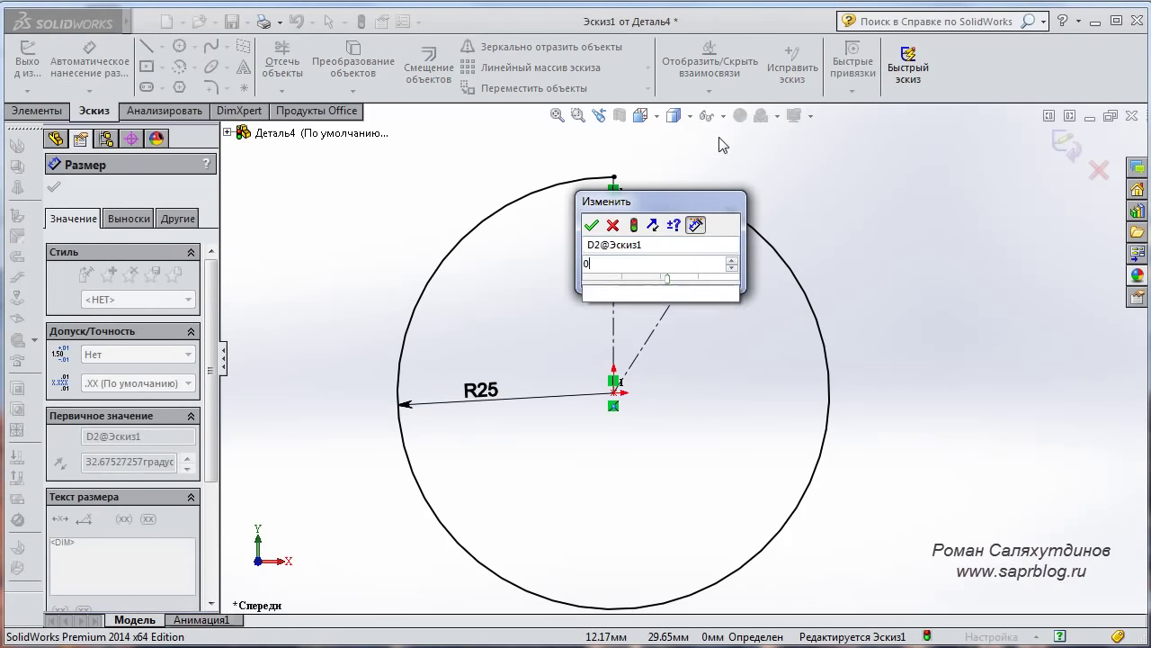
type(",5")
key("Return")
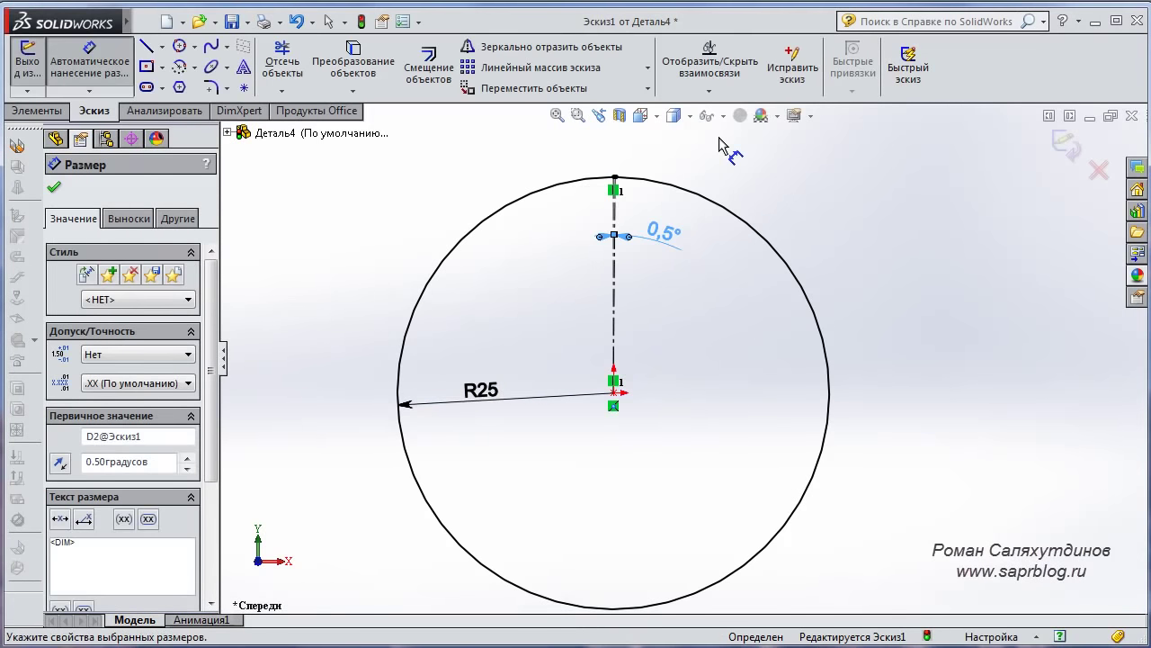
key("Escape")
Zoom in and out to inspect the narrow 0.5° gap in the fully defined sketch
scroll(629, 238, "down", 2)
scroll(634, 256, "down", 2)
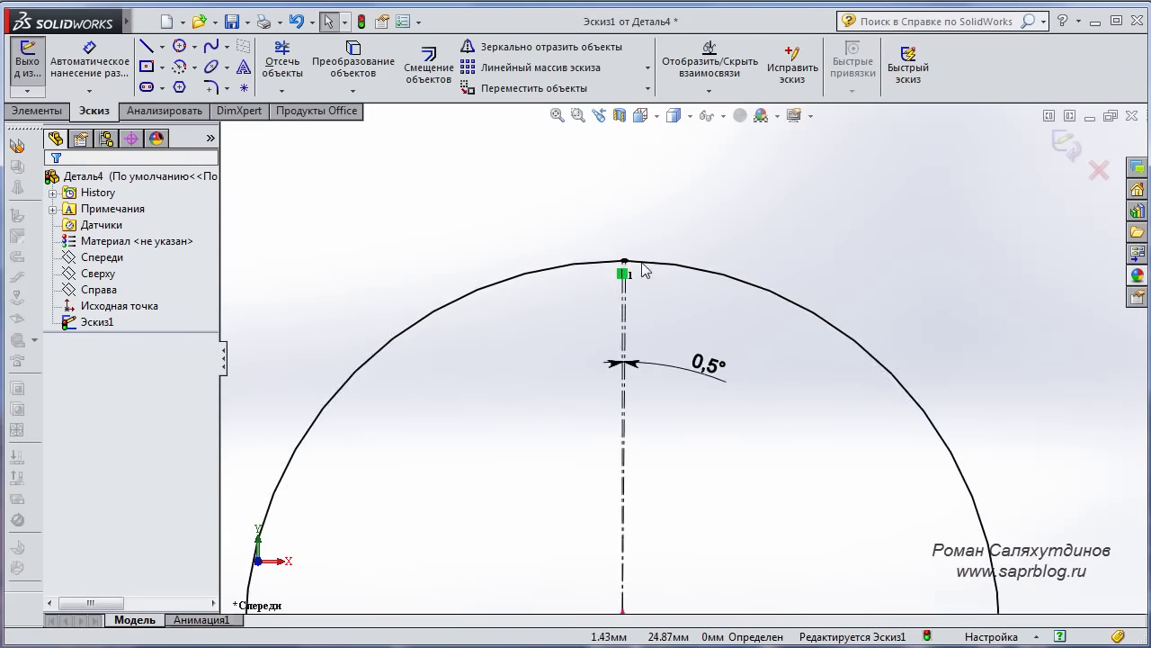
scroll(638, 290, "down", 2)
scroll(700, 312, "down", 2)
scroll(675, 303, "down", 2)
scroll(708, 310, "down", 2)
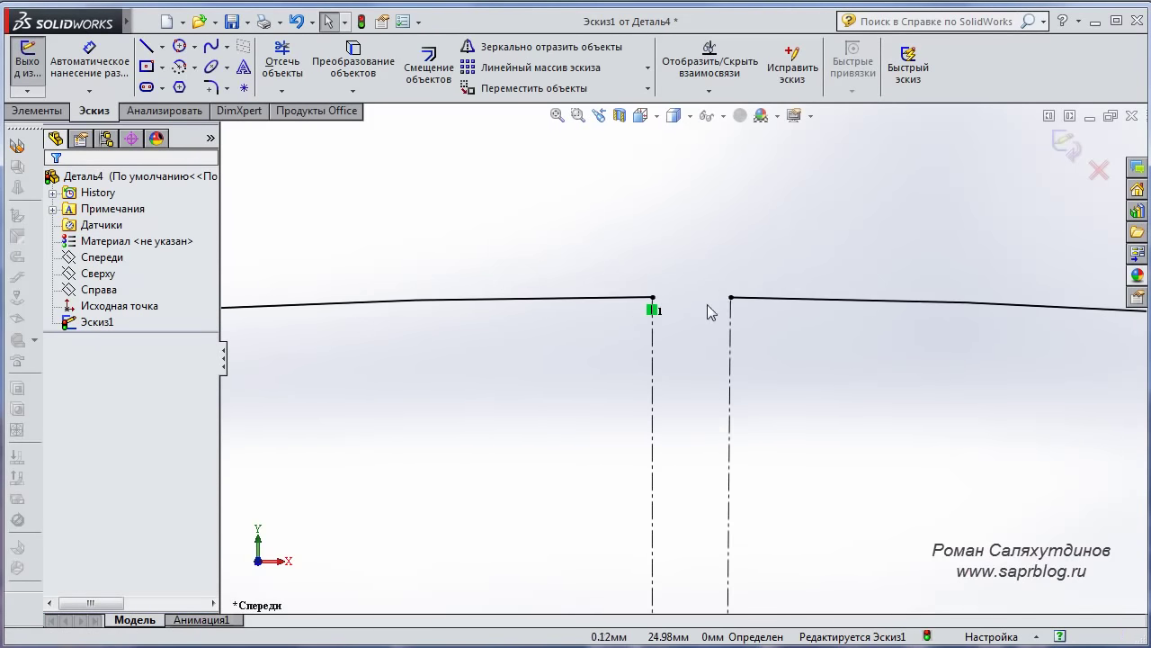
scroll(684, 323, "up", 2)
scroll(708, 387, "up", 2)
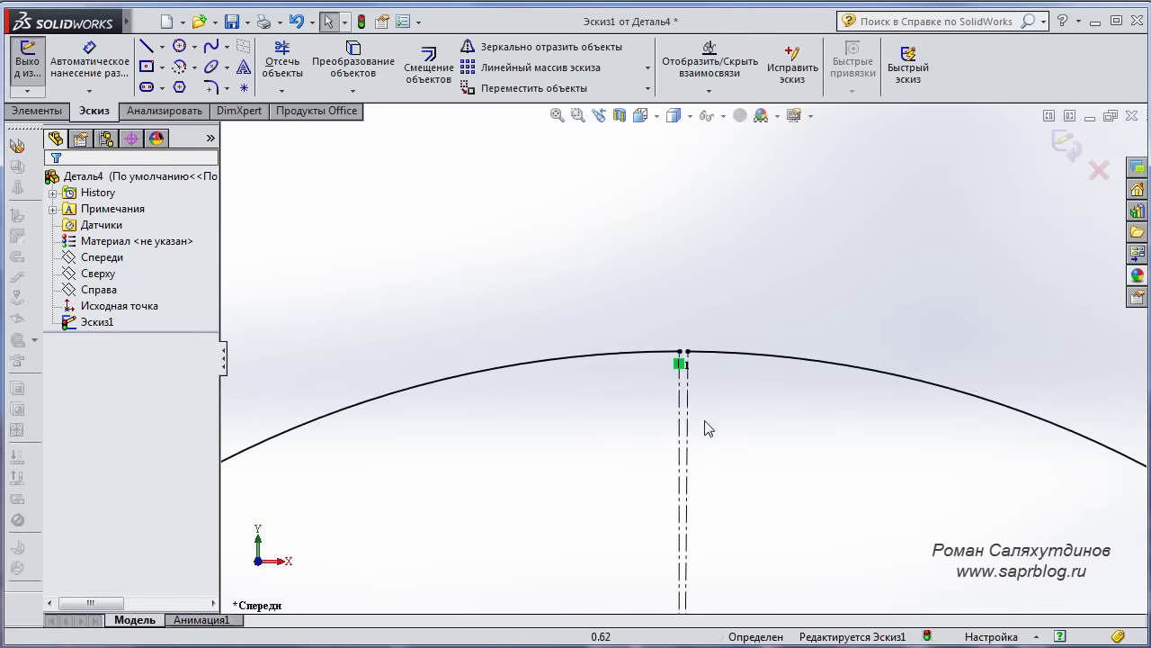
scroll(695, 427, "down", 1)
scroll(691, 432, "up", 3)
scroll(696, 444, "up", 2)
scroll(706, 477, "down", 2)
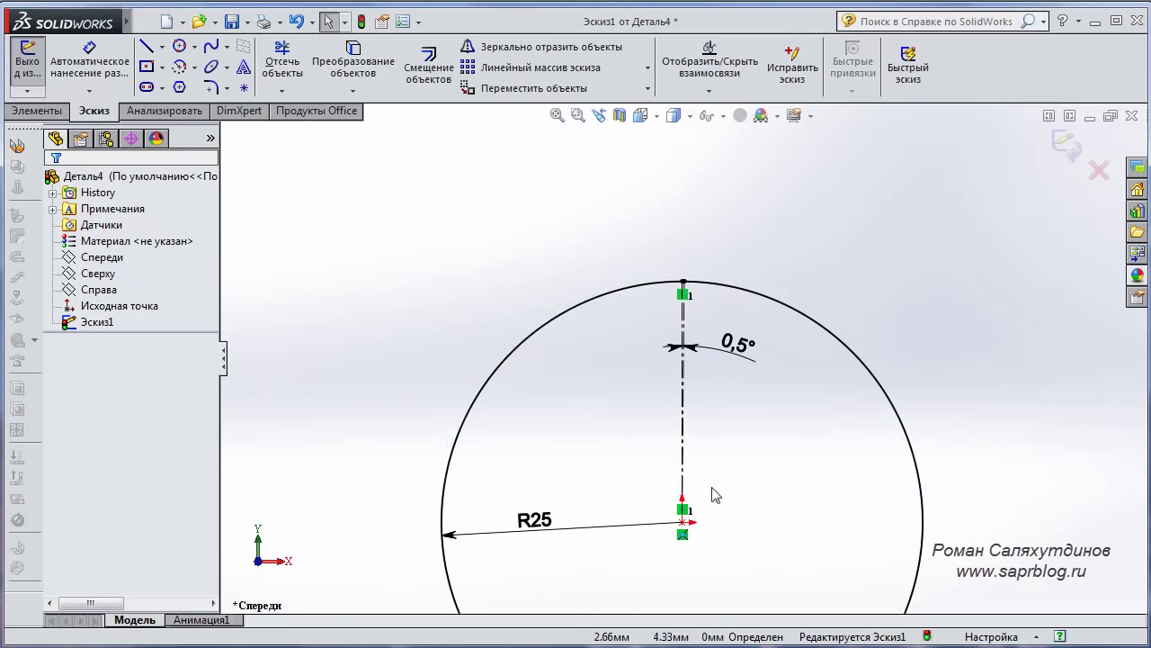
middle_click_drag(743, 516, 738, 450, "ctrl")
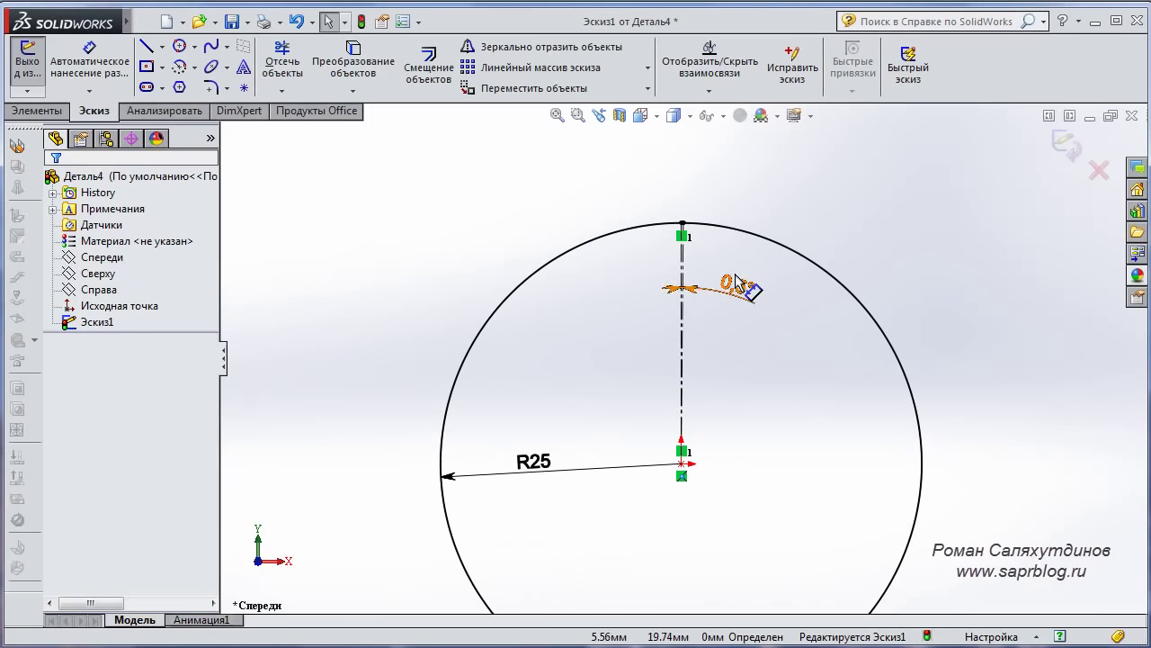
scroll(711, 261, "down", 2)
scroll(683, 246, "down", 3)
scroll(689, 267, "down", 3)
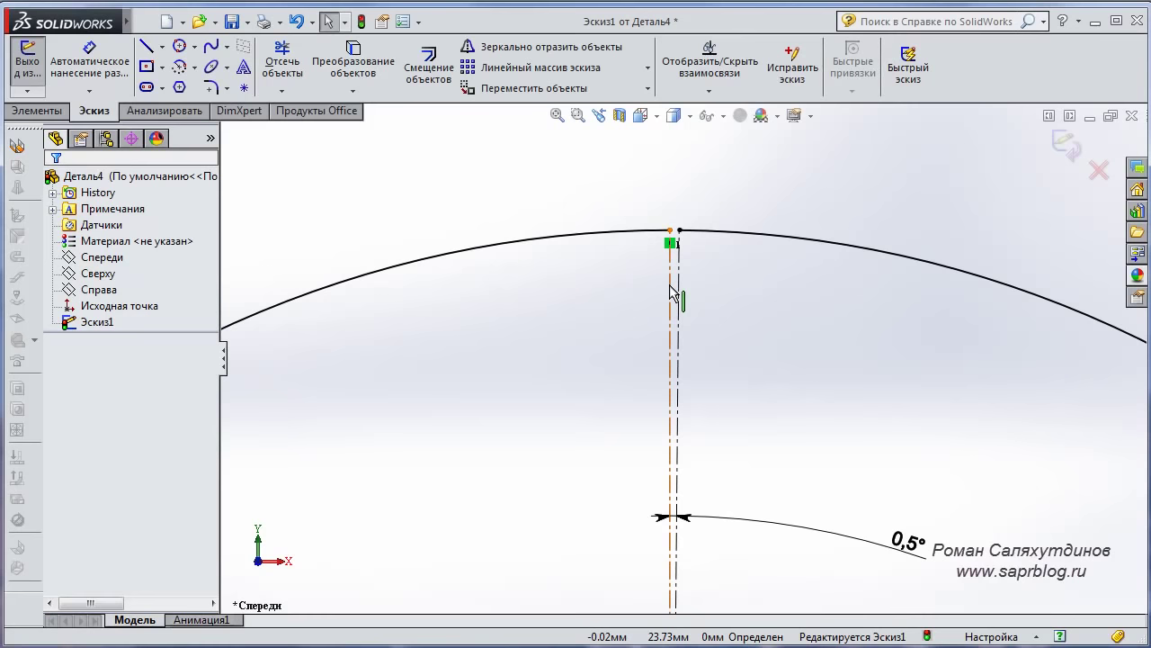
scroll(719, 315, "up", 3)
scroll(730, 337, "up", 3)
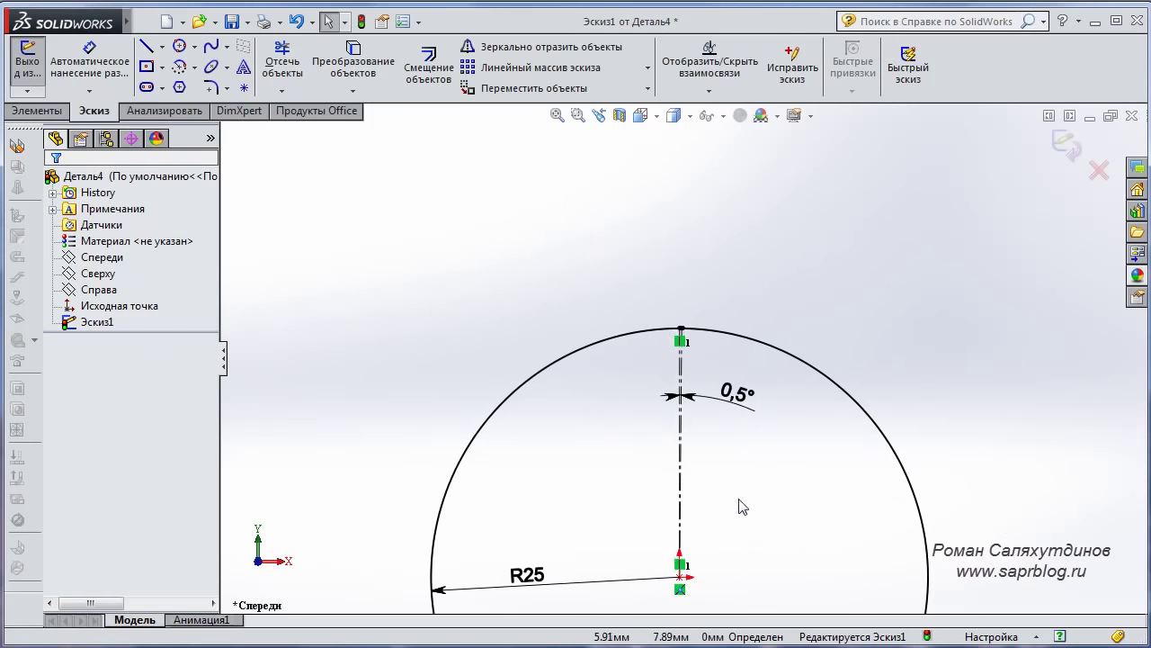
scroll(747, 396, "up", 3)
scroll(767, 370, "up", 1)
key("Escape")
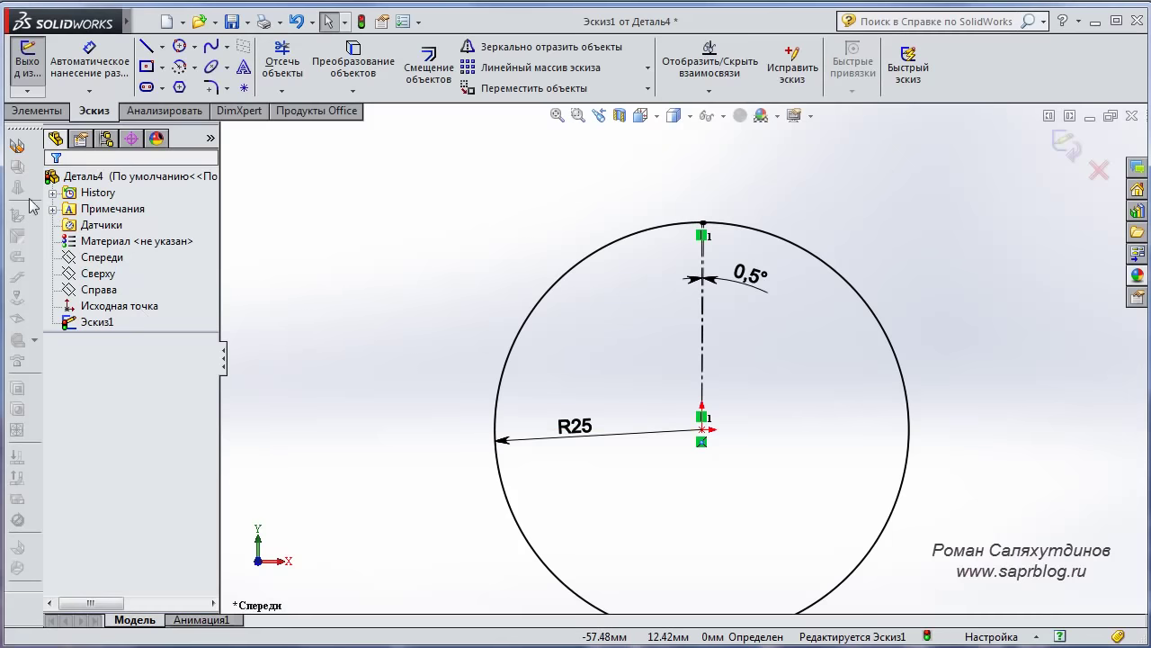
Create a 150 mm deep, 1 mm thick base flange with thickness reversed inside the circle
left_click(18, 149)
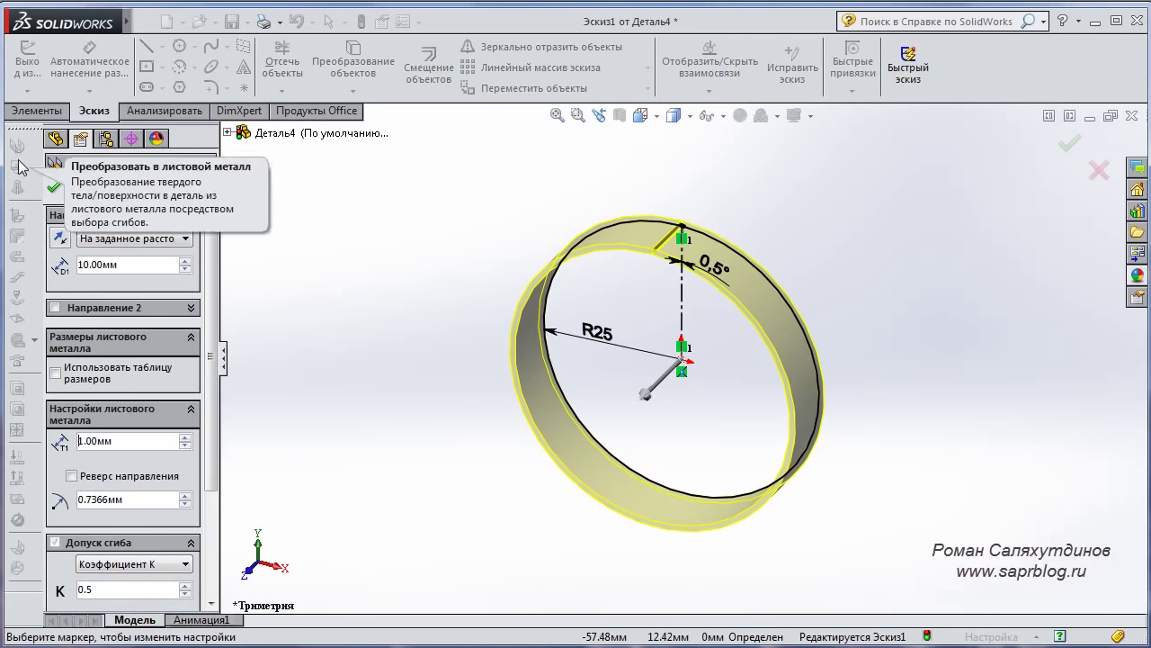
left_click(60, 239)
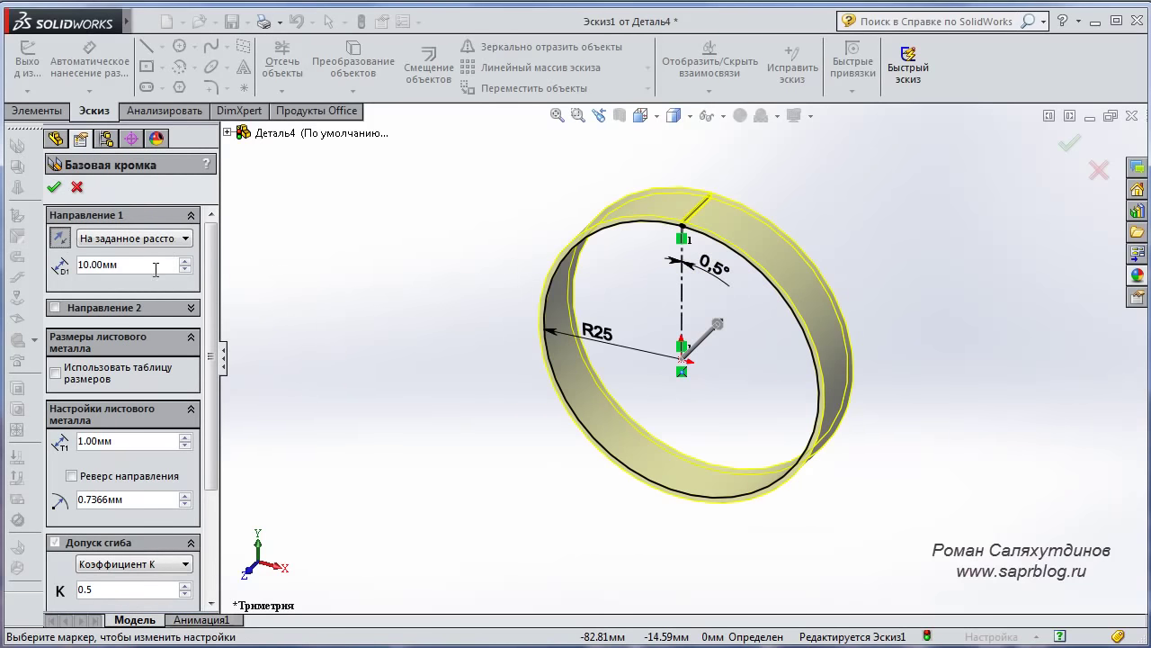
left_click_drag(156, 266, 38, 257)
type("150")
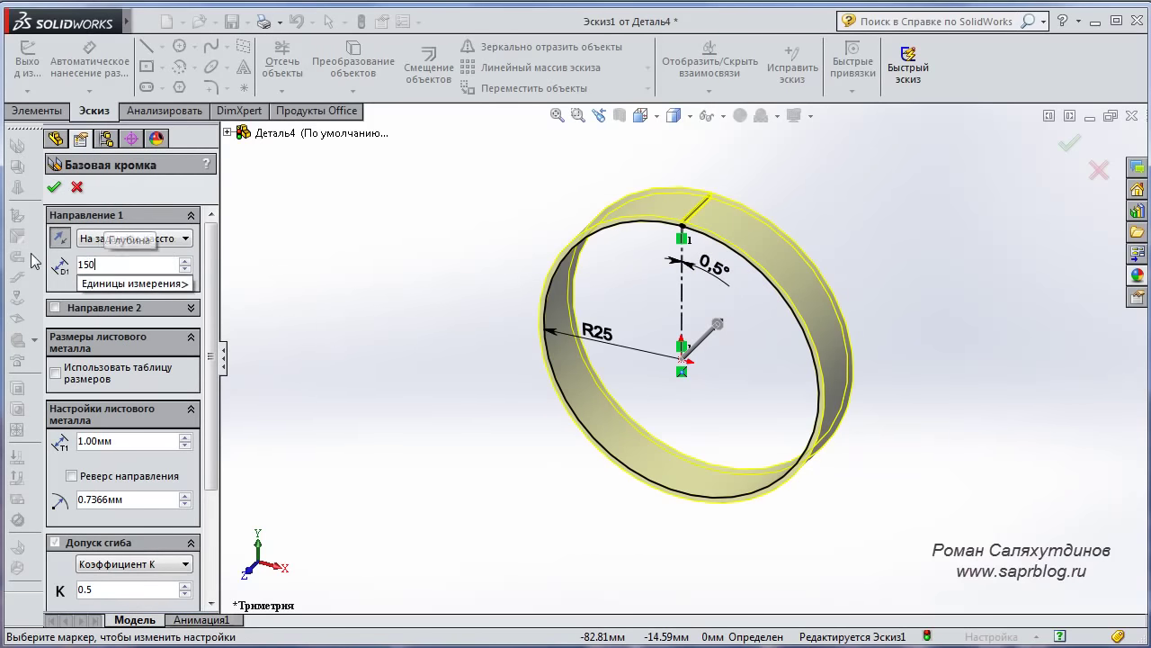
key("Return")
scroll(664, 371, "down", 4)
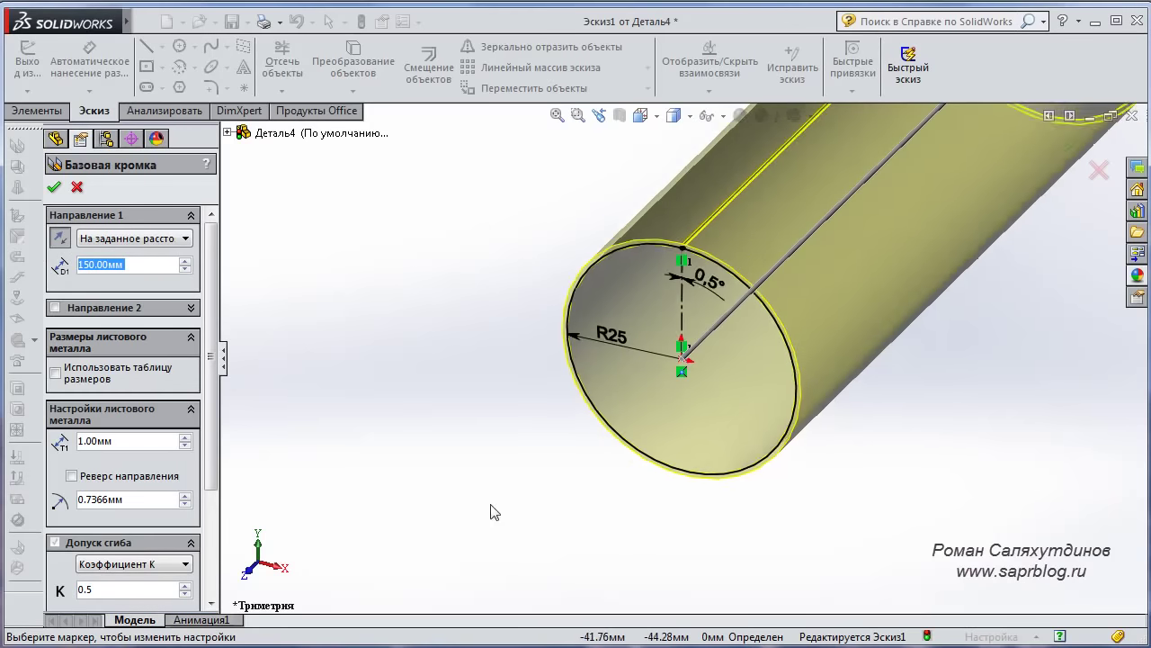
middle_click_drag(773, 359, 664, 406, "ctrl")
scroll(522, 297, "down", 3)
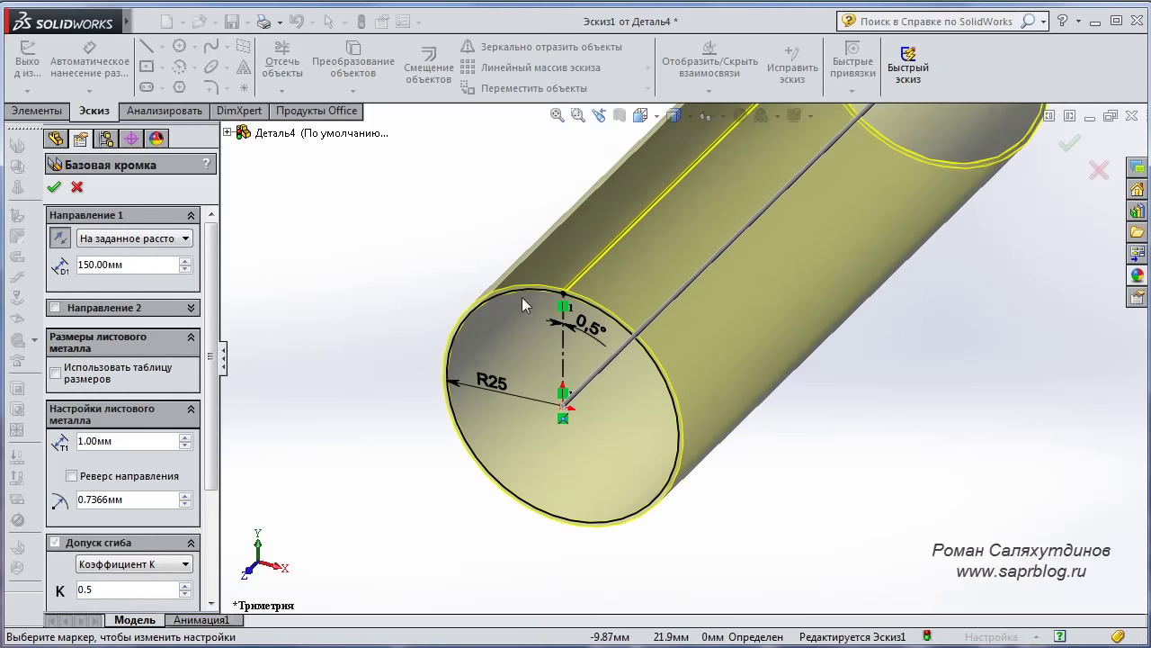
scroll(560, 305, "down", 5)
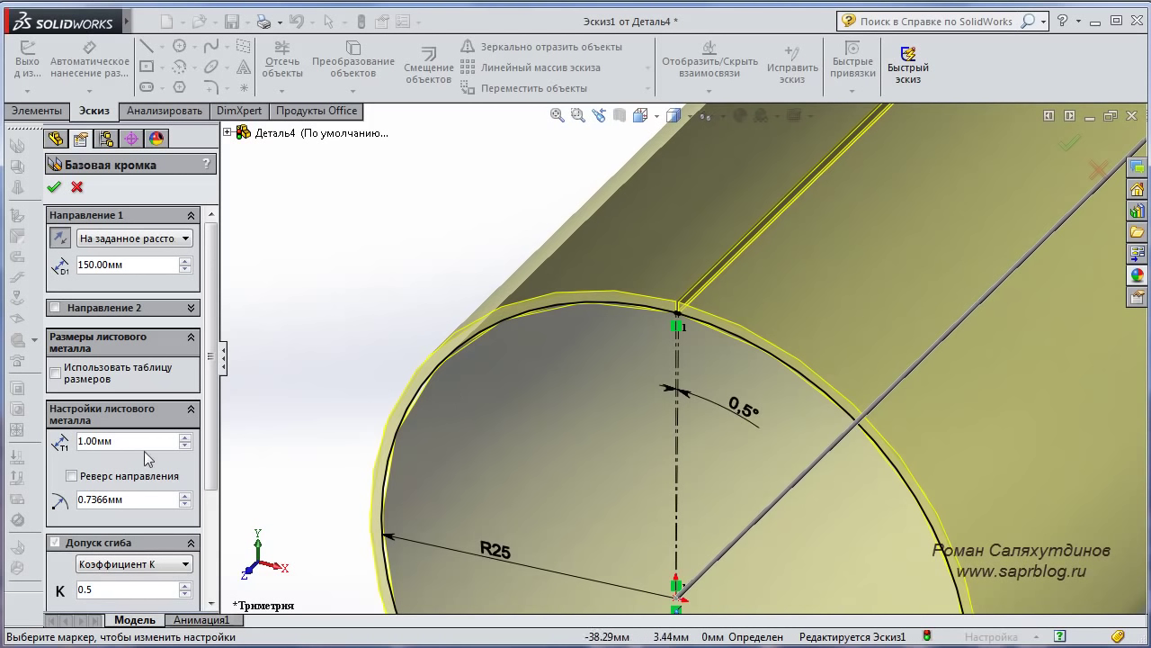
left_click(72, 475)
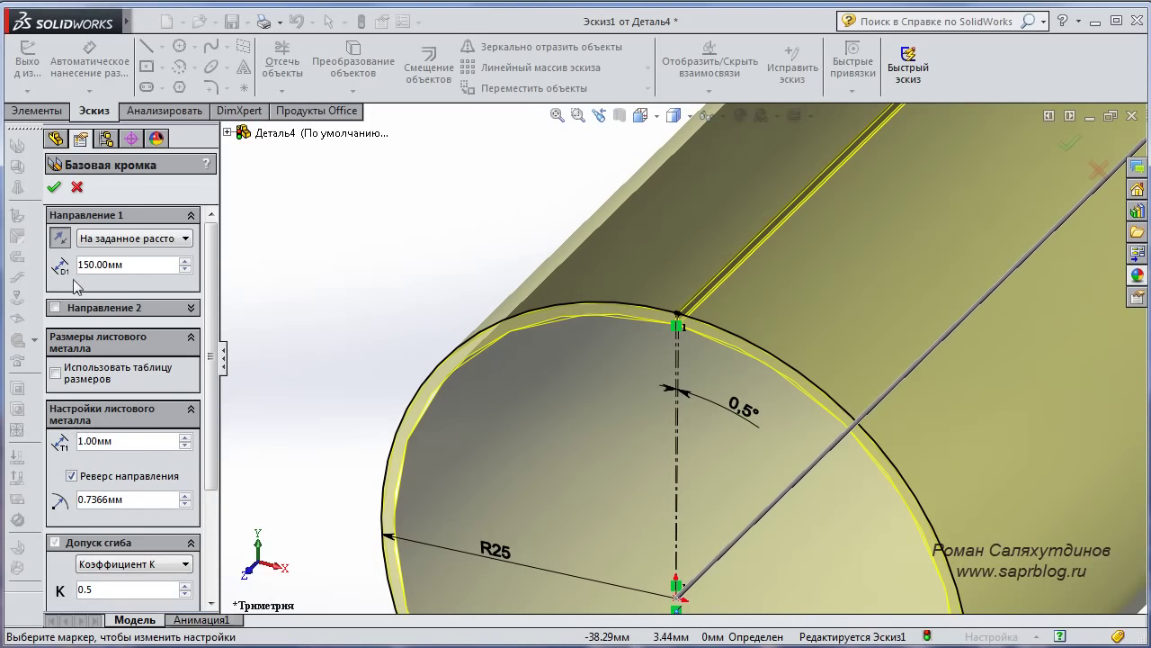
left_click(54, 186)
scroll(540, 396, "up", 2)
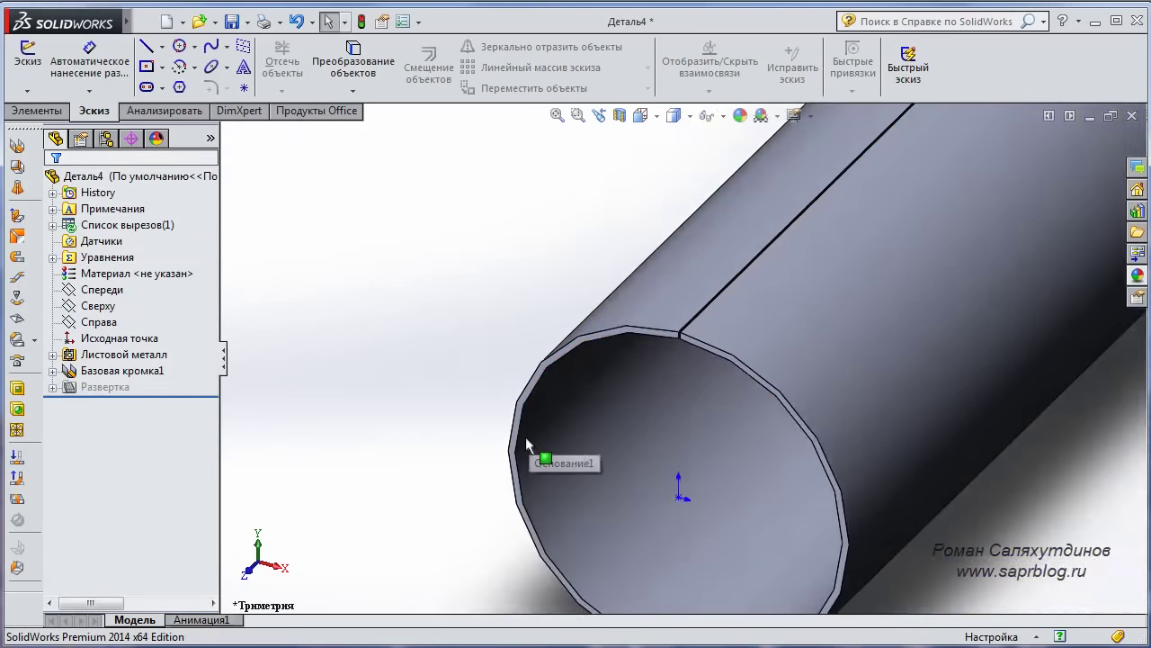
scroll(525, 436, "up", 2)
scroll(844, 515, "up", 2)
middle_click_drag(887, 506, 712, 547, "ctrl")
key("Escape")
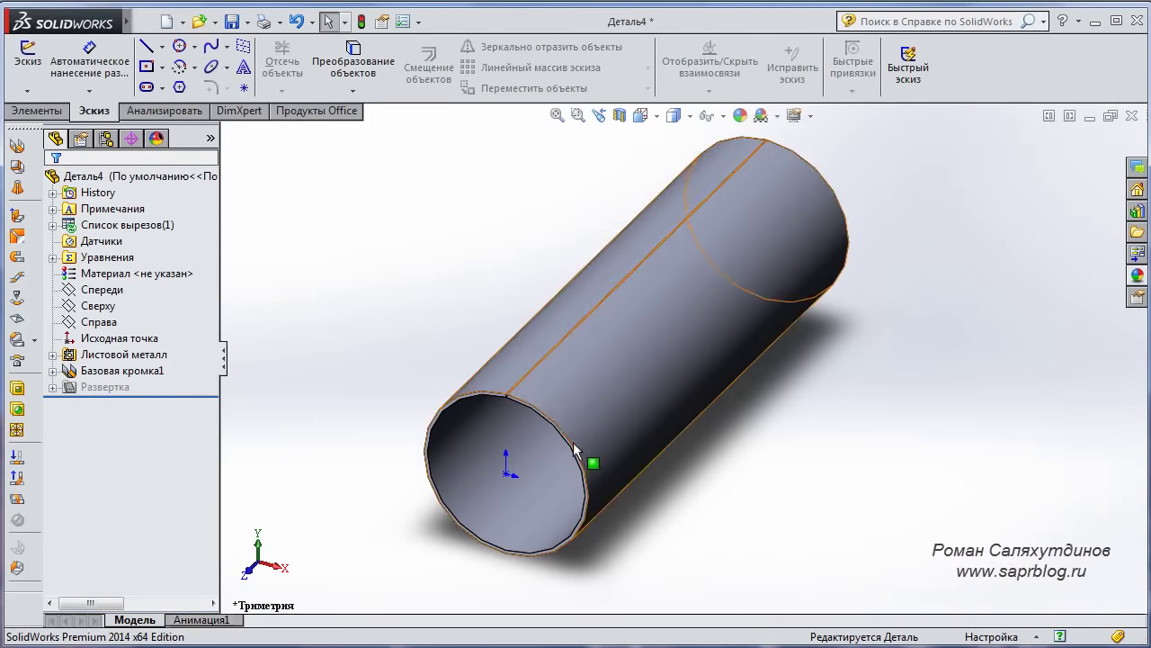
scroll(570, 440, "down", 2)
scroll(486, 389, "down", 1)
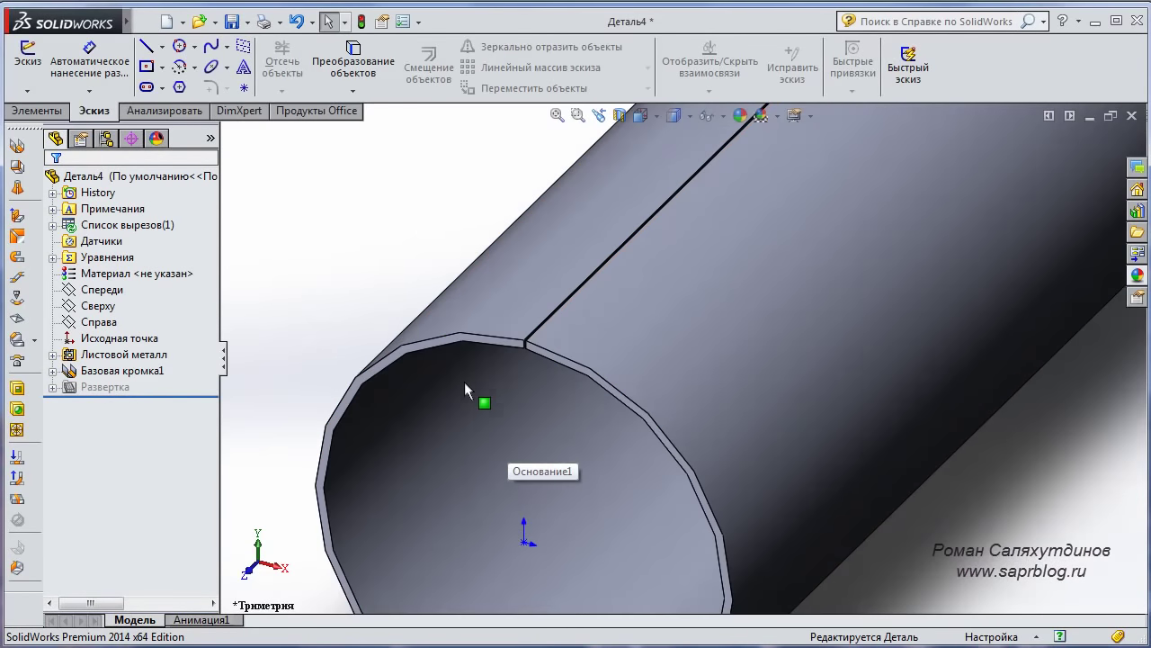
scroll(466, 381, "down", 1)
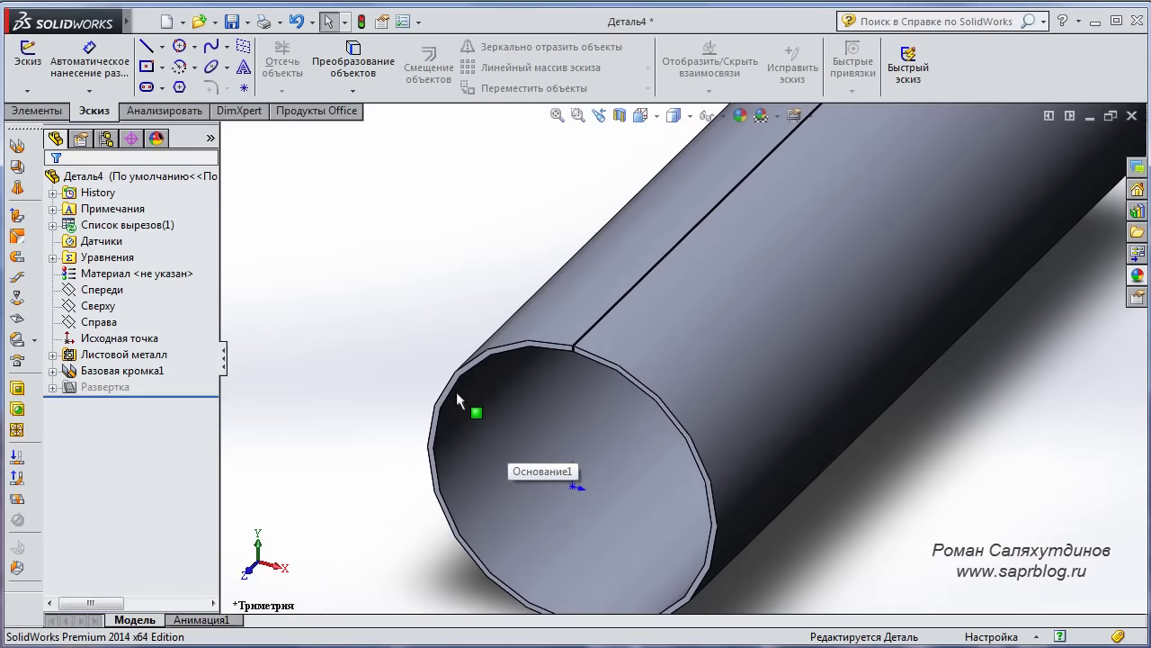
scroll(651, 443, "up", 1)
scroll(765, 480, "up", 1)
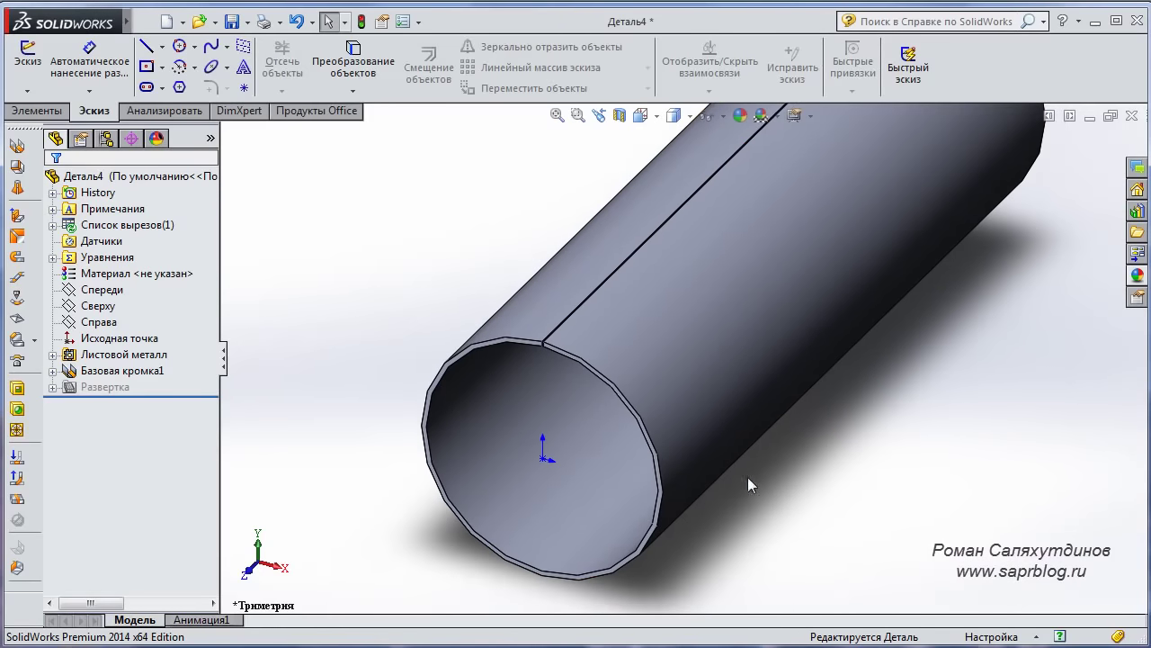
scroll(504, 369, "down", 2)
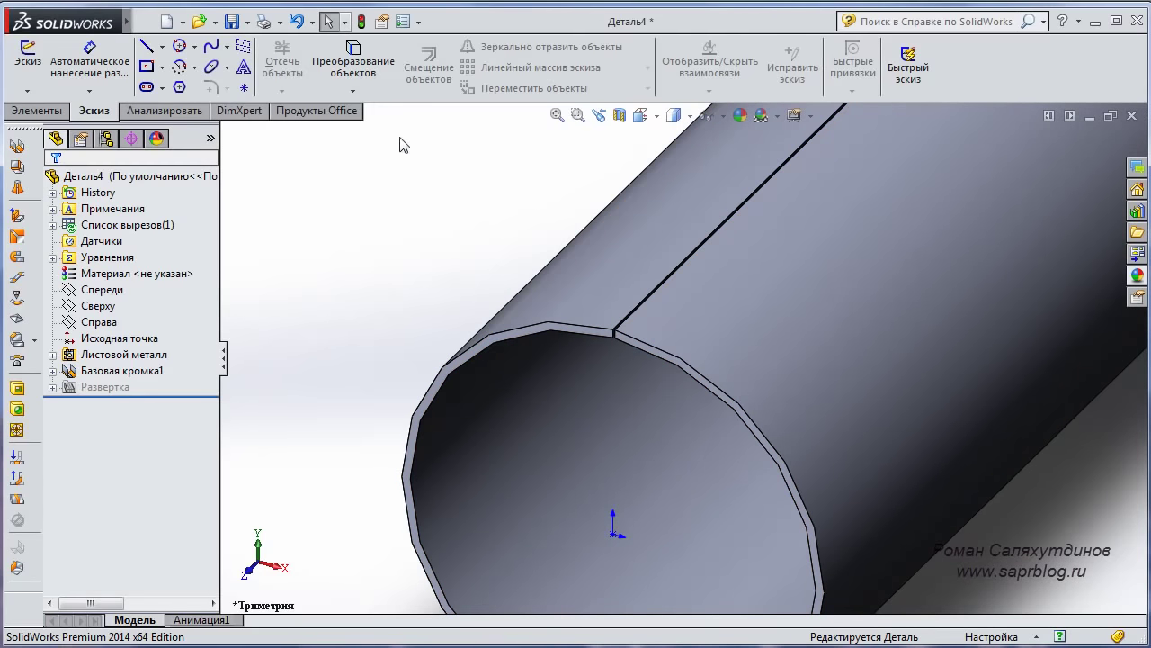
Raise the document's shaded image quality to near High, deviation 0.05086848 mm
left_click(402, 24)
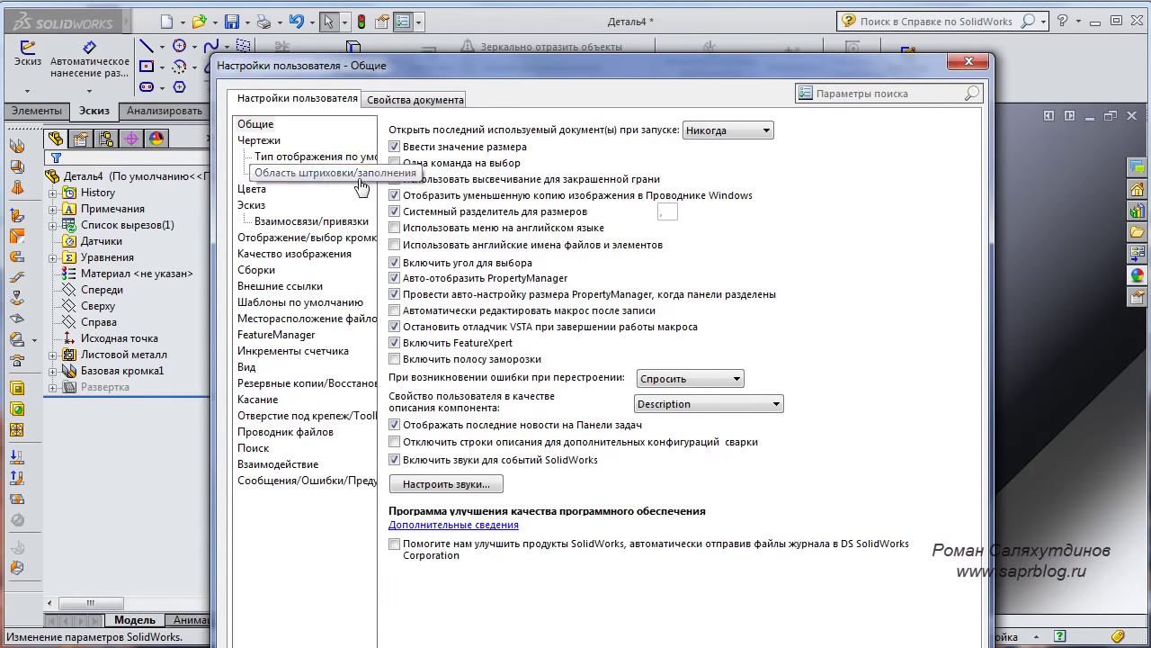
left_click(241, 254)
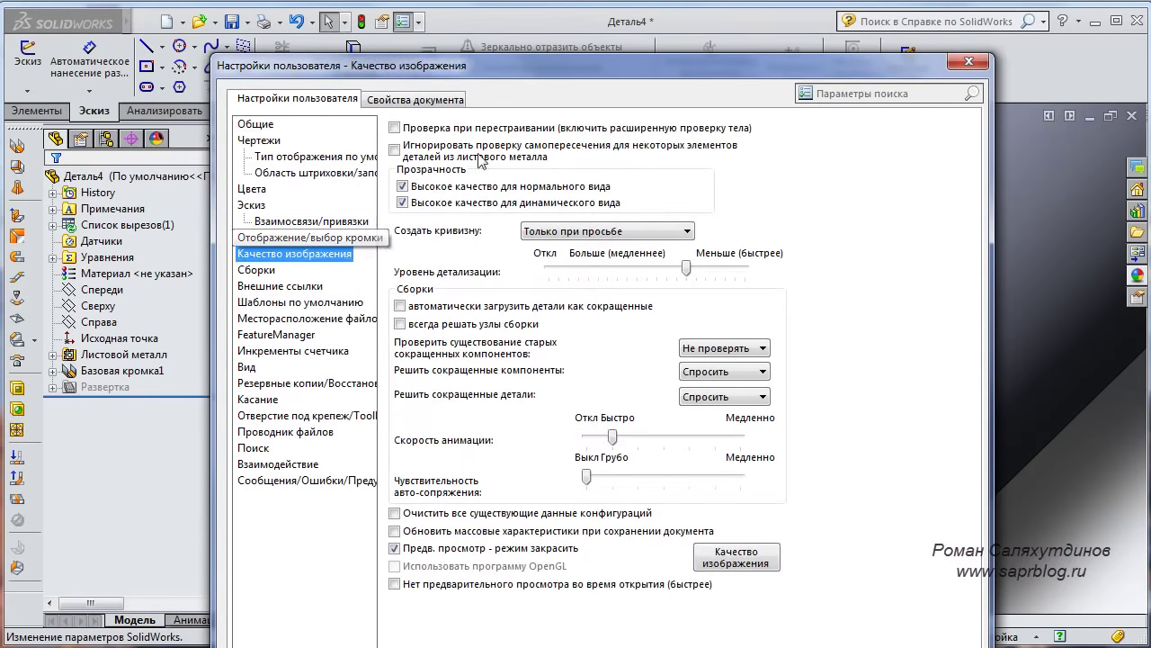
left_click_drag(492, 70, 412, 38)
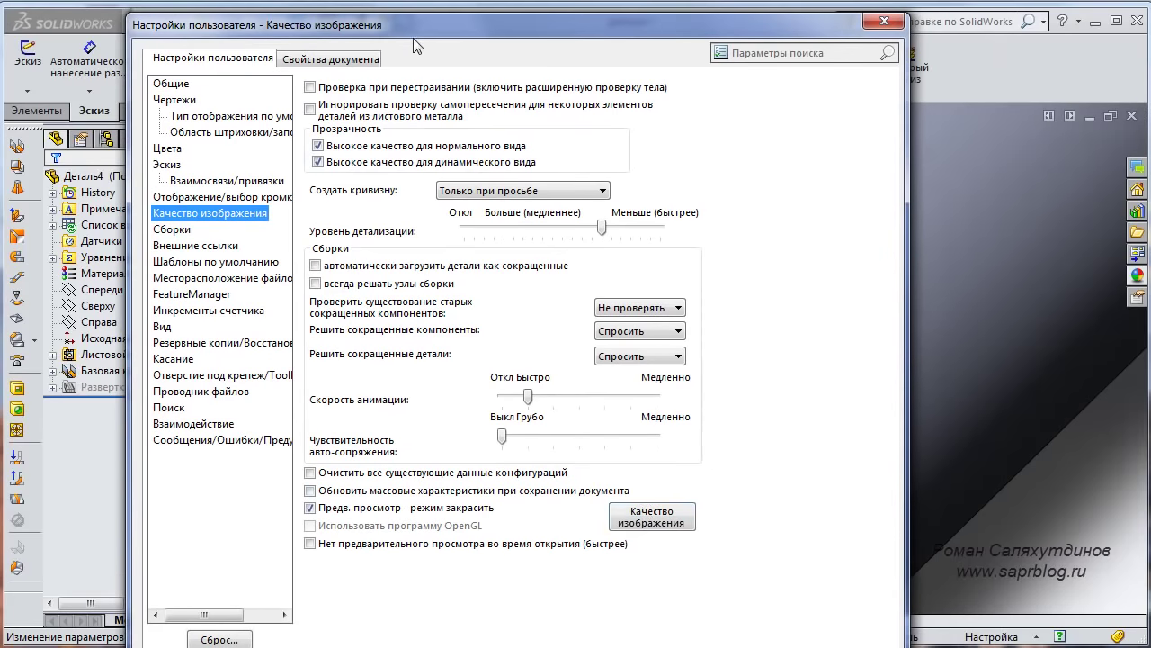
left_click(661, 513)
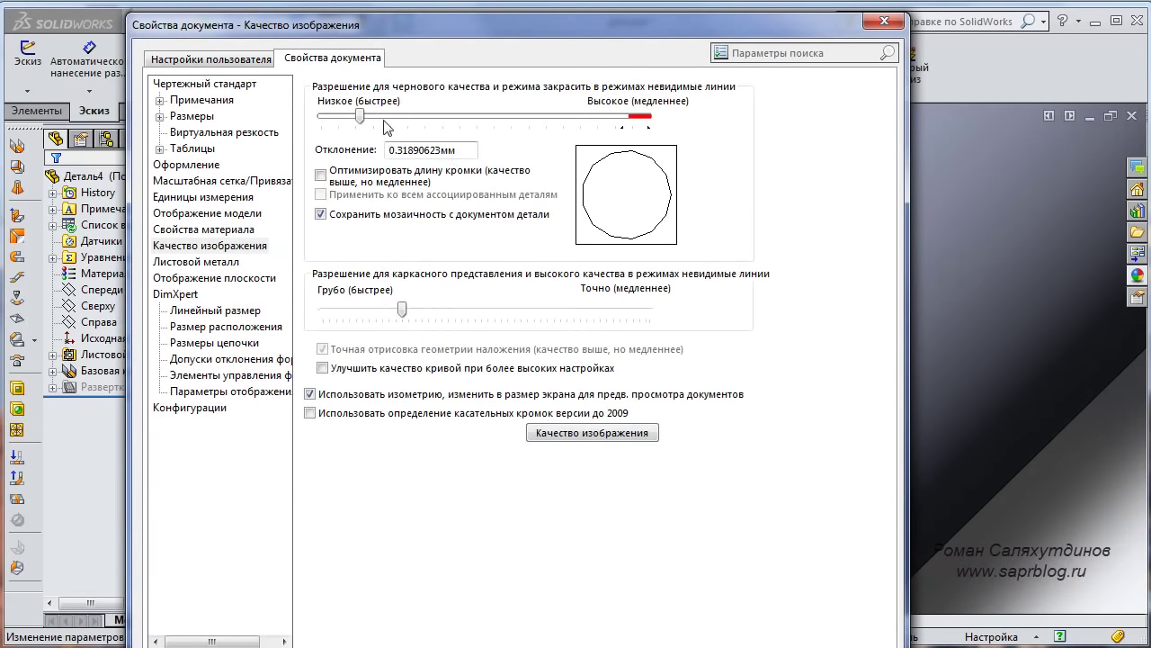
left_click_drag(363, 117, 627, 117)
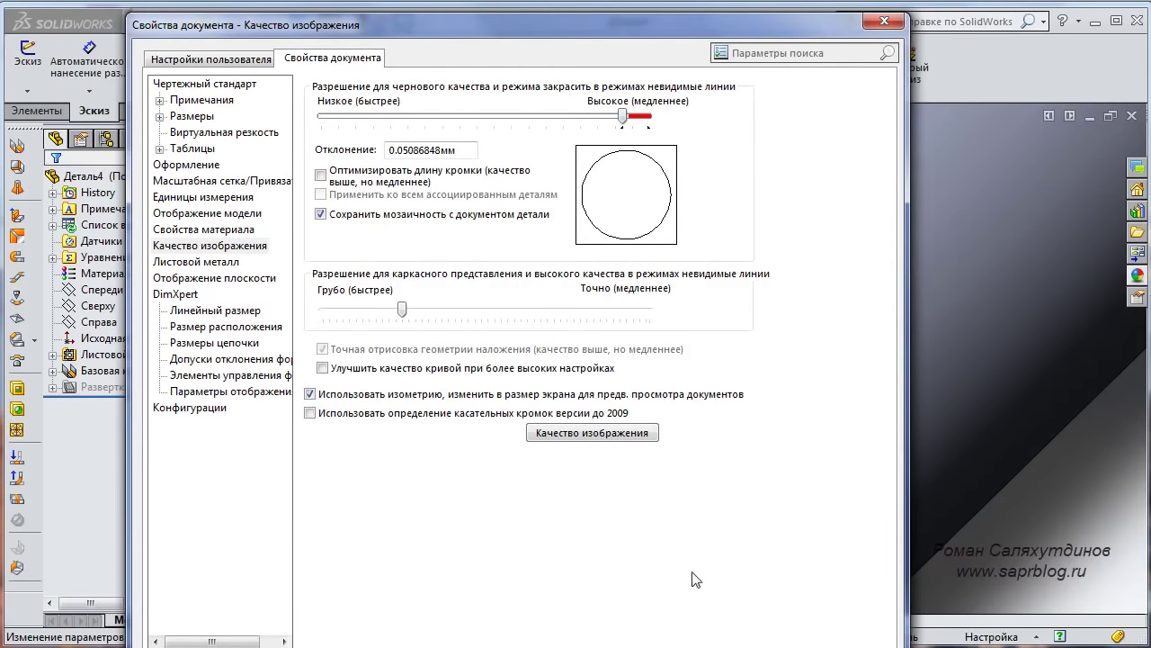
key("Return")
Zoom out and pan to frame the whole tube, then switch to the Элементы (Features) tab
scroll(581, 370, "down", 2)
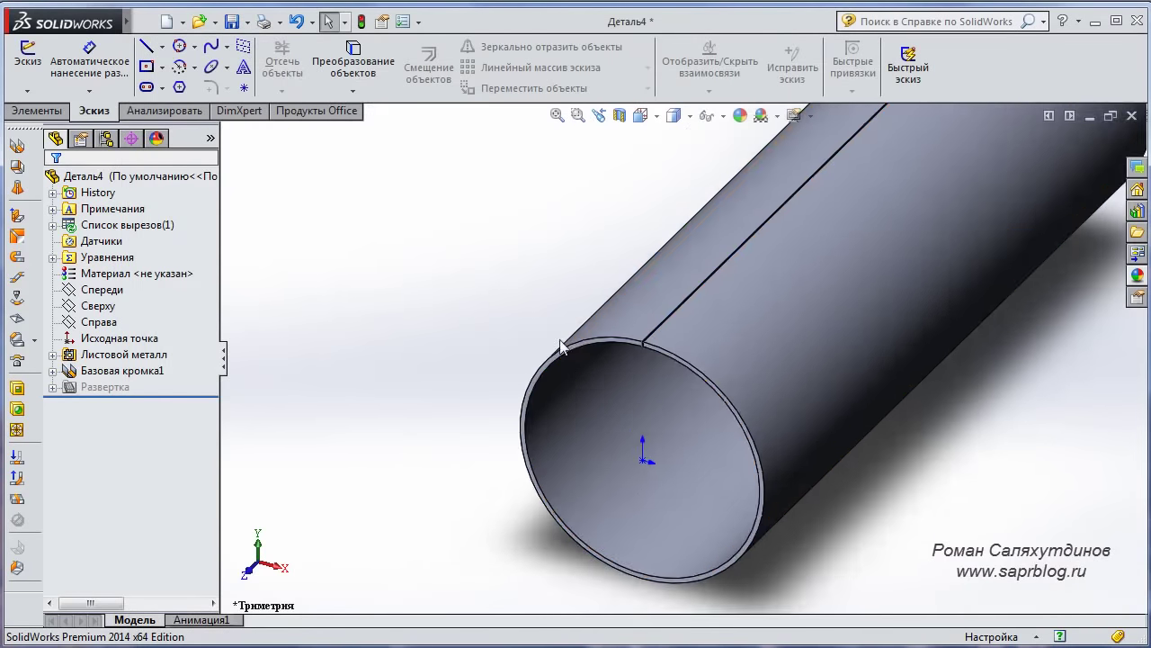
scroll(806, 530, "down", 2)
mouse_move(899, 532)
middle_mouse_down("ctrl")
mouse_move(930, 458)
mouse_move(833, 508)
middle_mouse_up("ctrl")
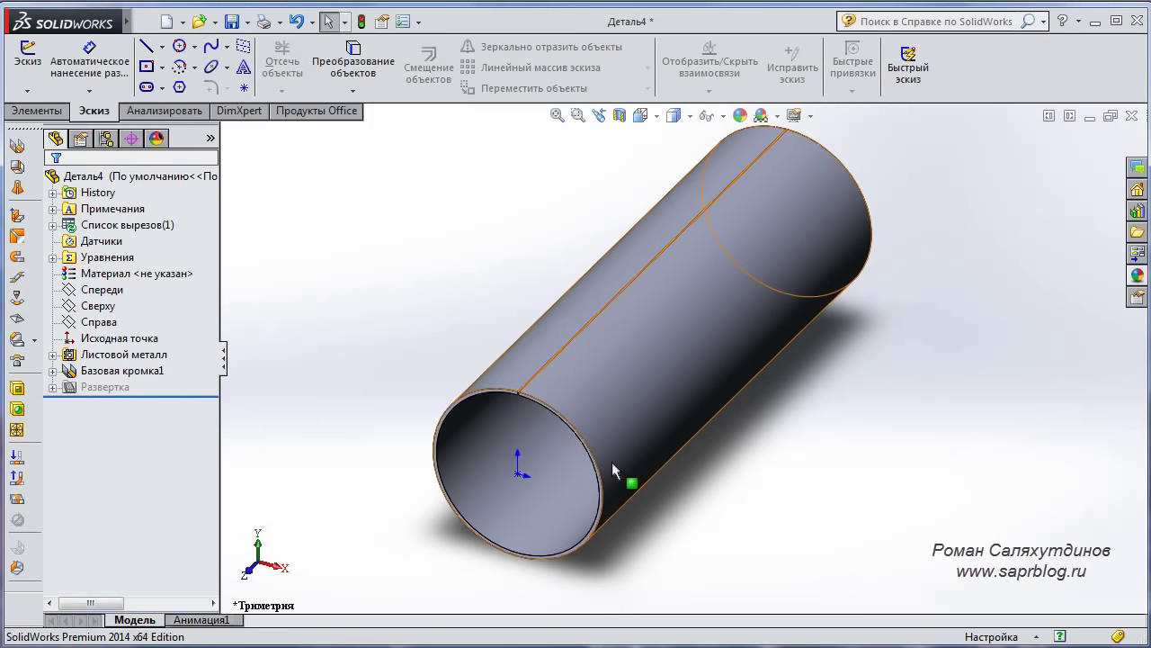
left_click(45, 113)
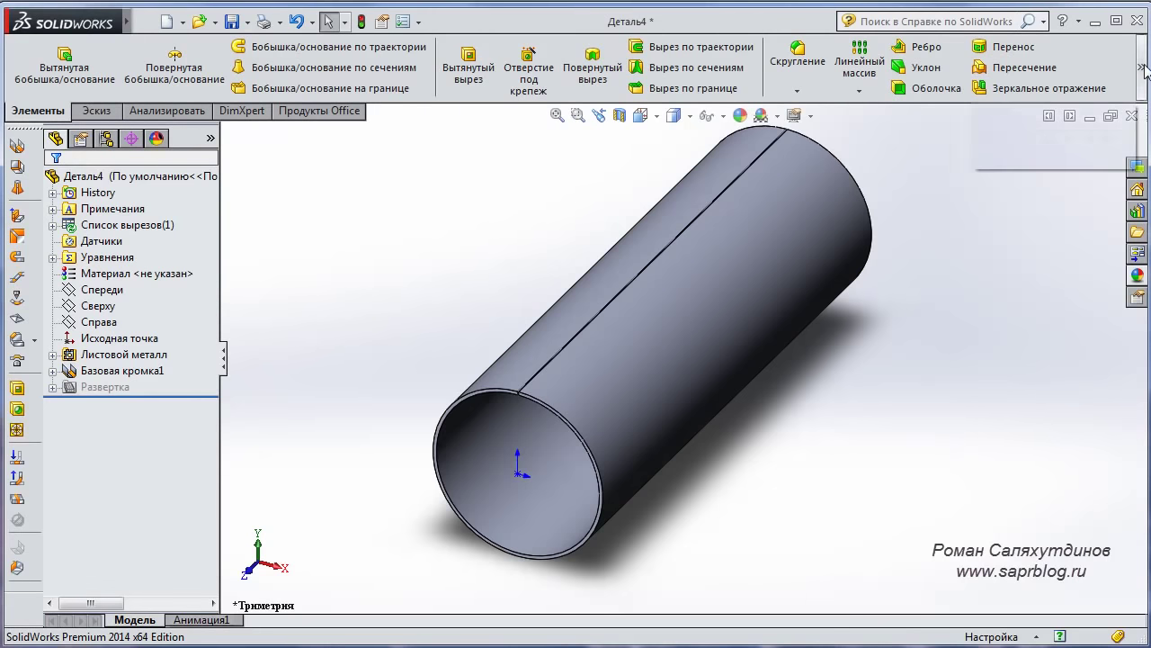
mouse_move(1143, 66)
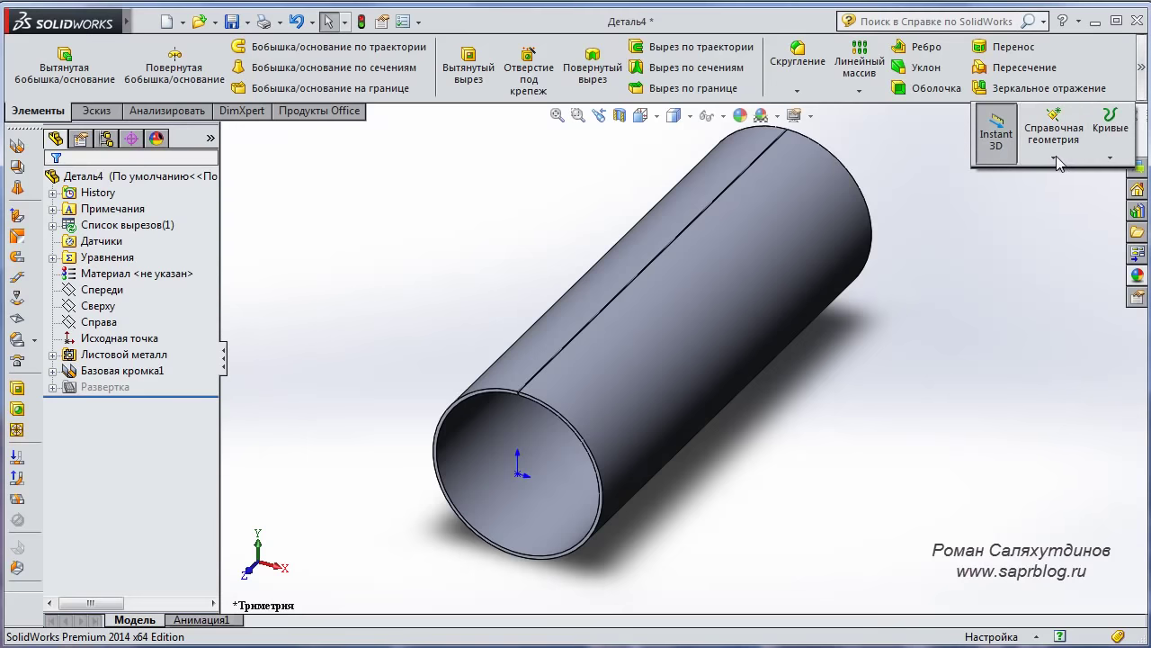
Create Плоскость1 tangent to the tube's outer face and parallel to the Справа plane
left_click(1054, 159)
left_click(1079, 176)
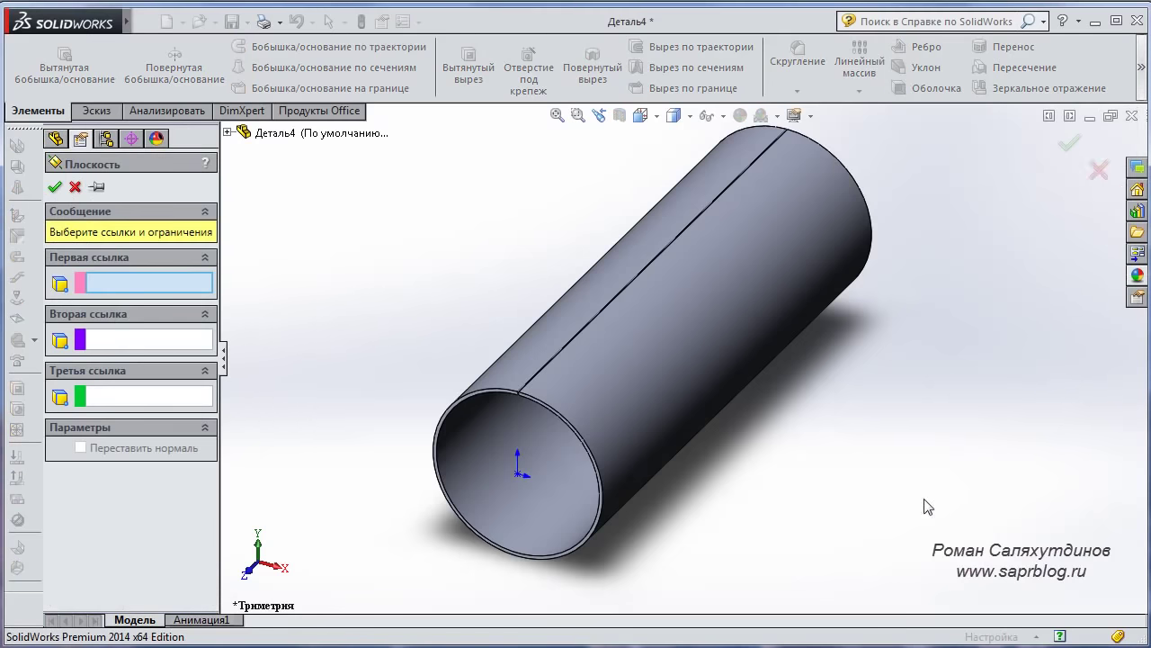
left_click(639, 351)
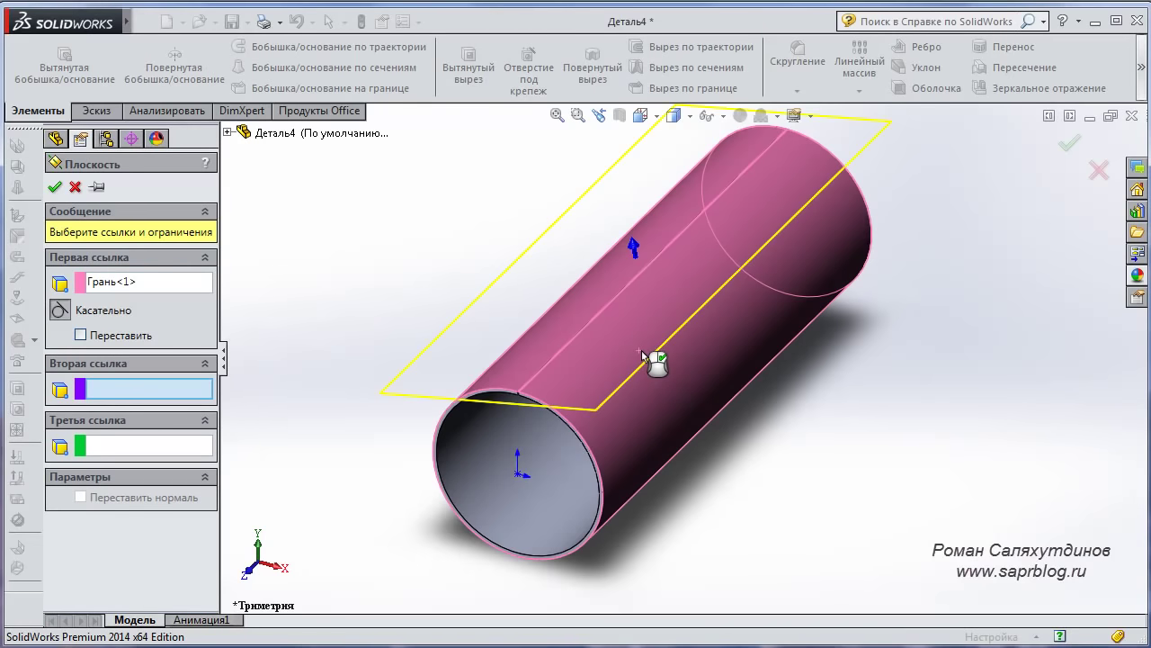
left_click(226, 133)
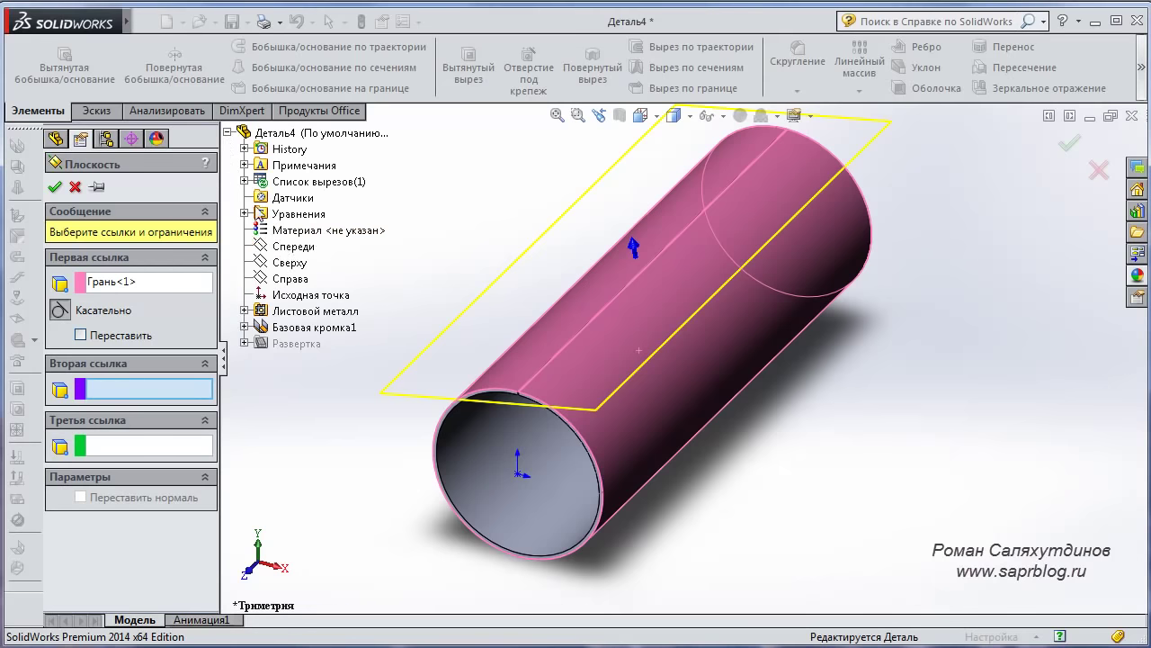
left_click(288, 279)
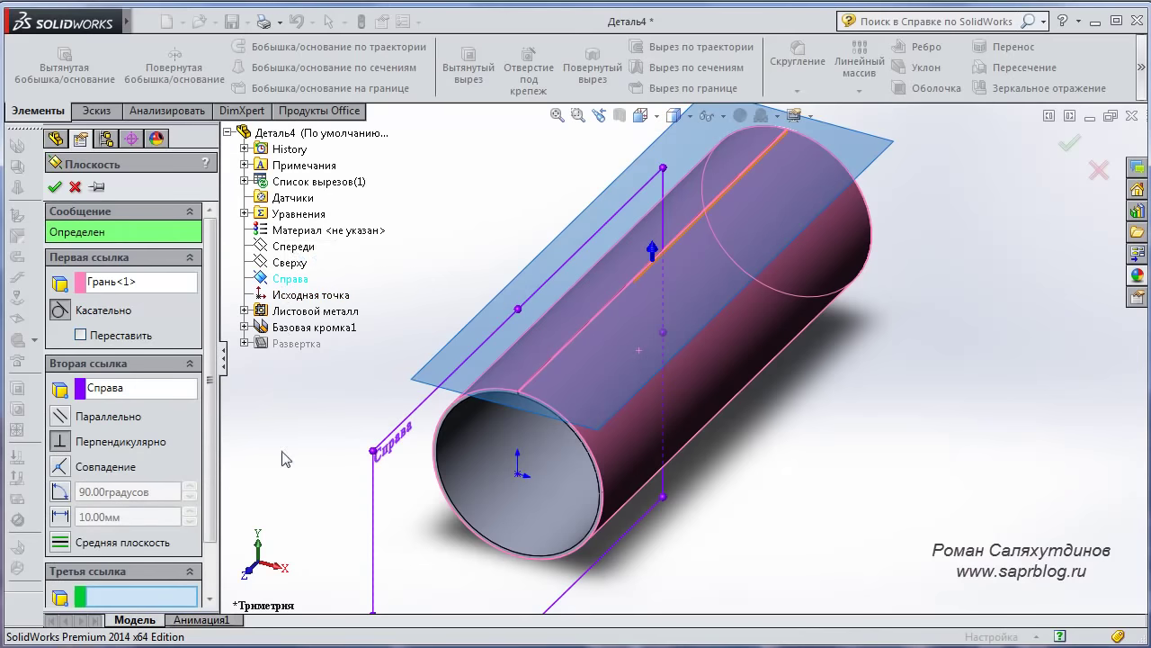
left_click(61, 416)
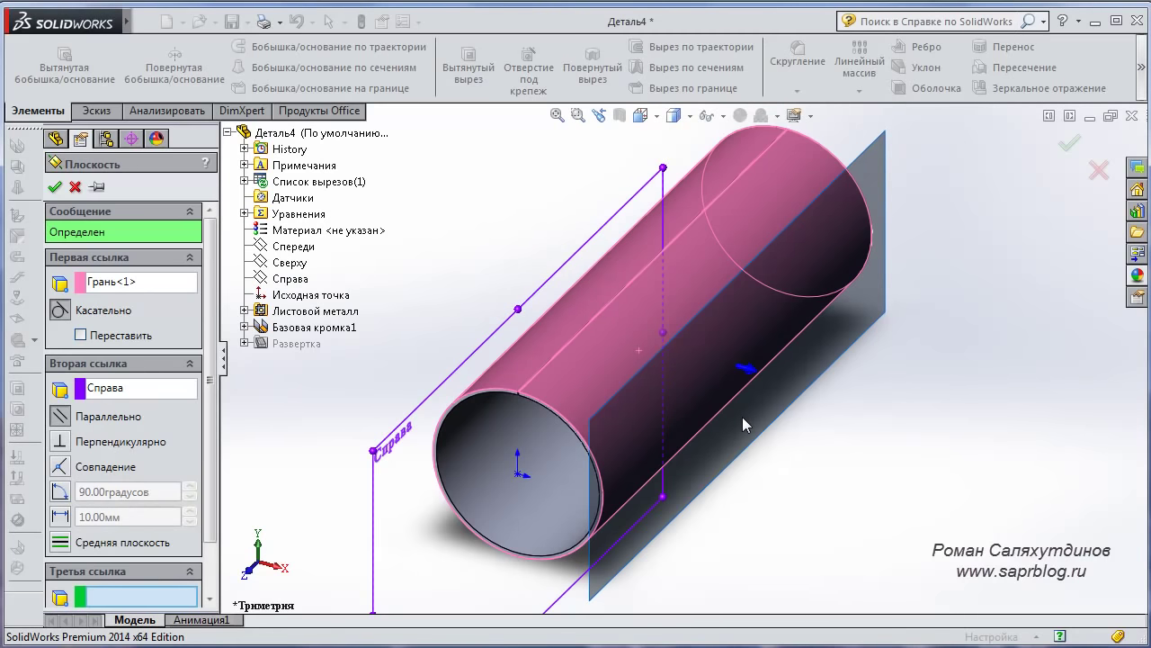
left_click(55, 187)
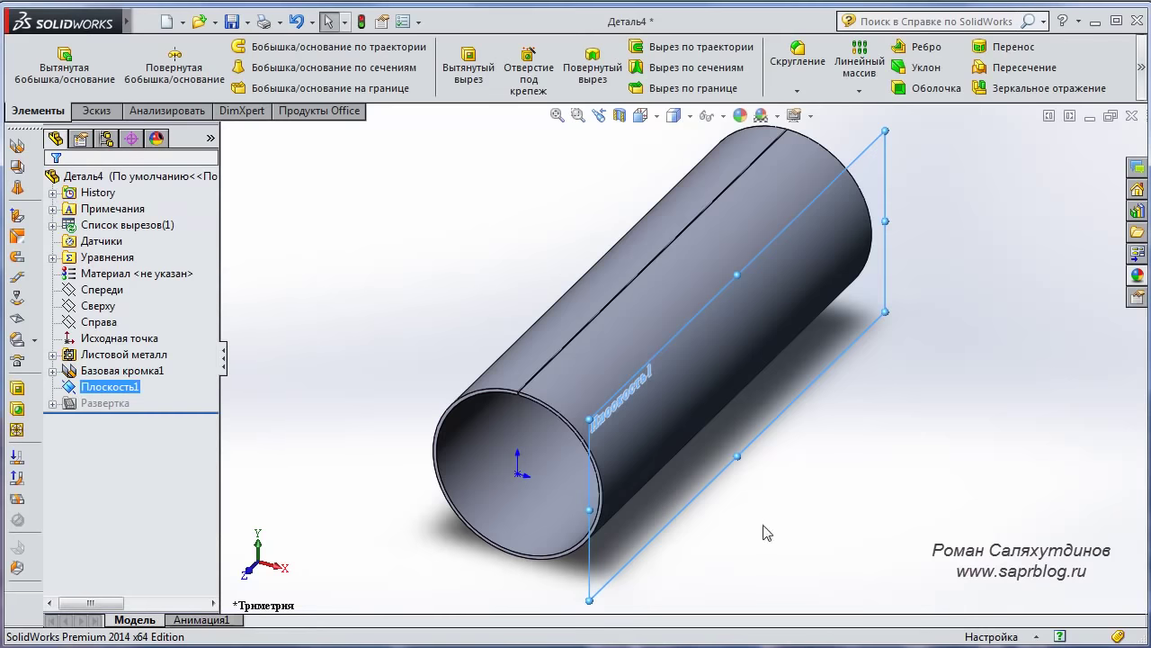
Start a new sketch on Плоскость1
middle_click_drag(873, 496, 814, 490)
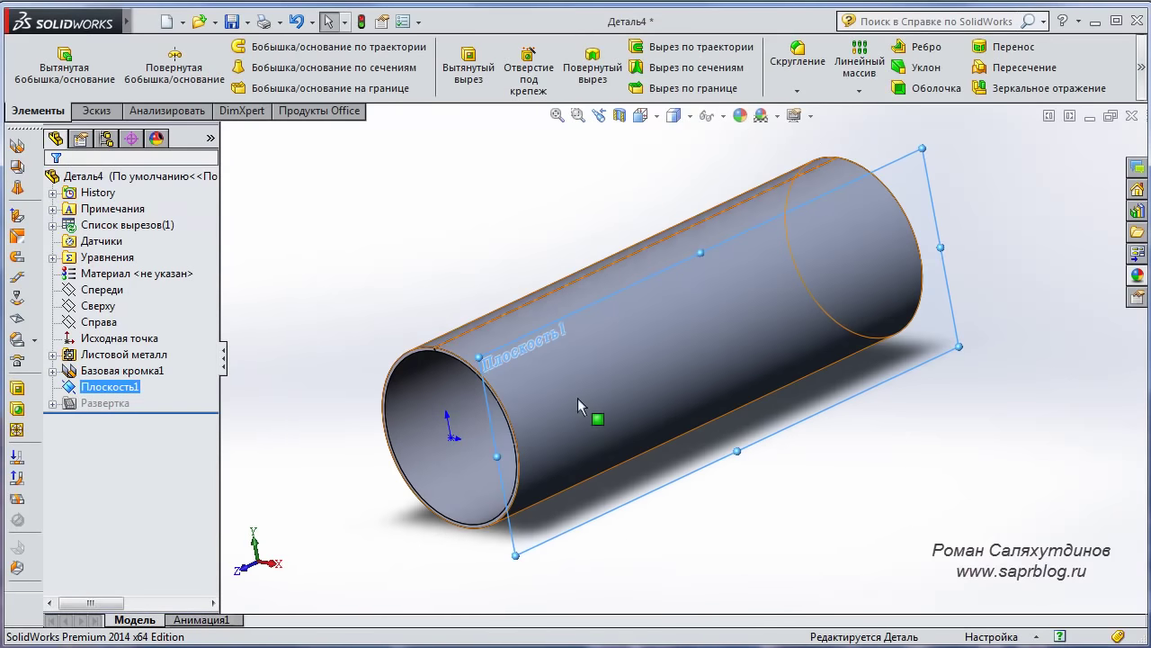
left_click(509, 356)
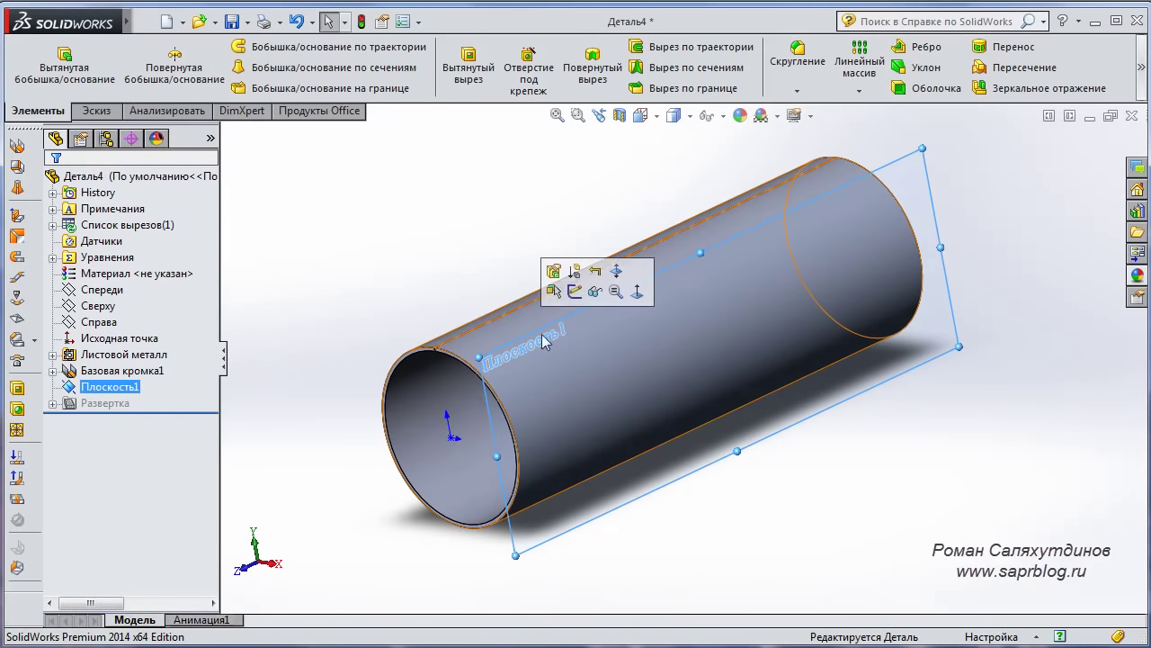
left_click(576, 292)
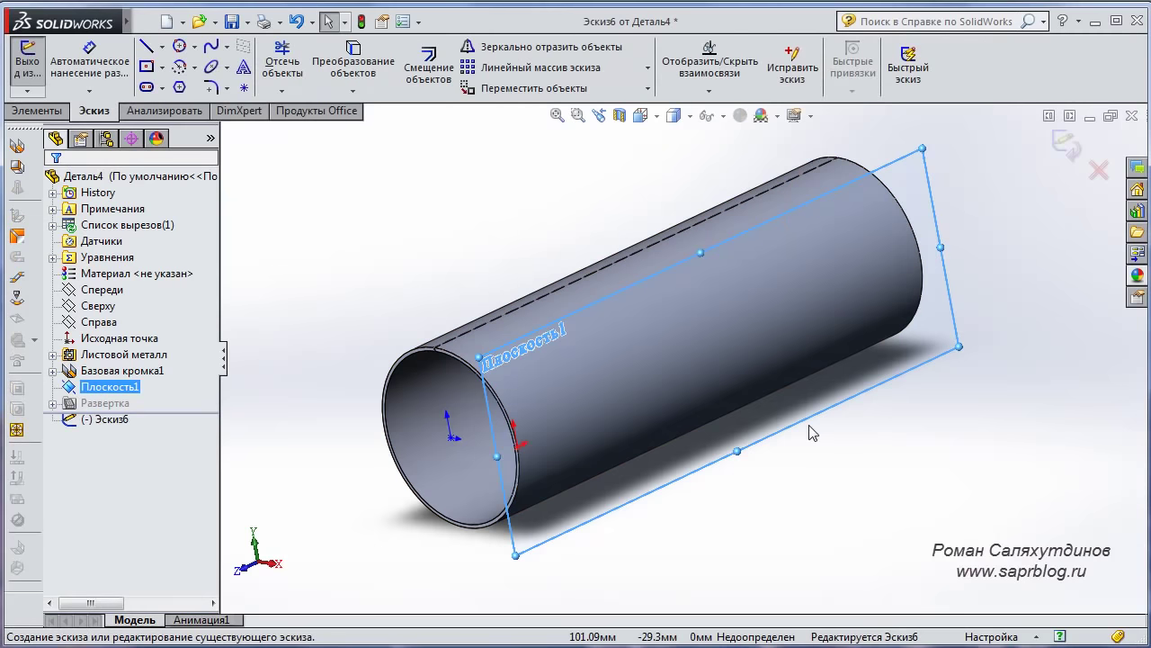
View Плоскость1 face-on and draw a circle of about 5.36 mm radius near the tube's left end
key("ctrl+8")
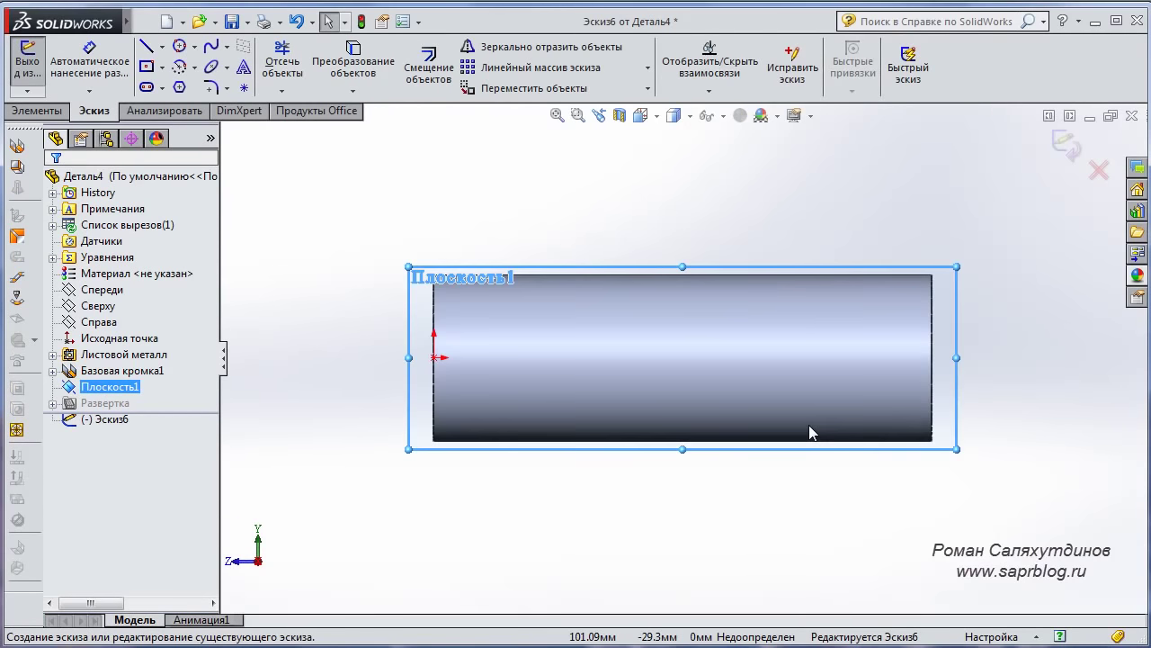
key("c")
scroll(498, 373, "down", 2)
scroll(531, 347, "down", 2)
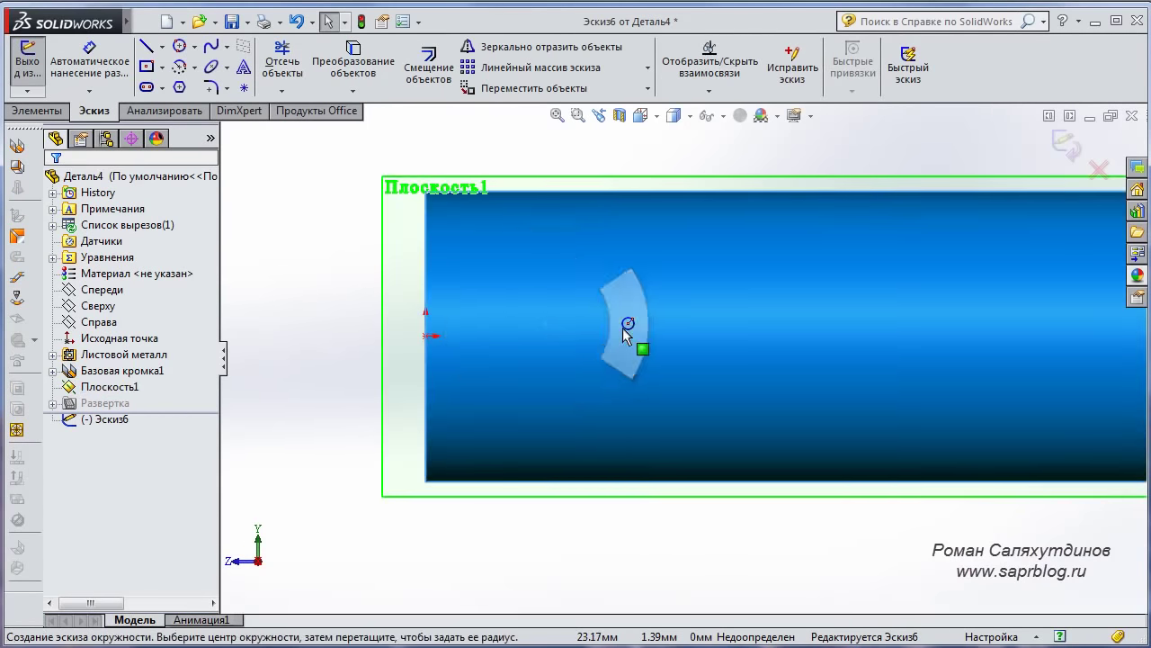
scroll(522, 369, "down", 2)
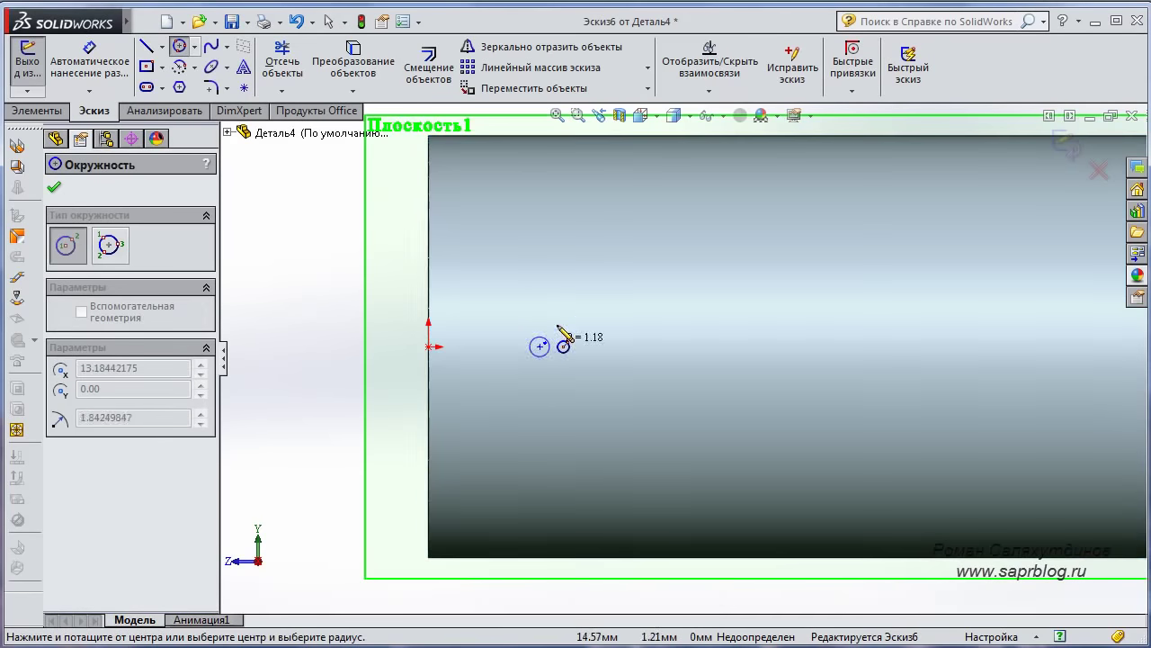
left_click(567, 311)
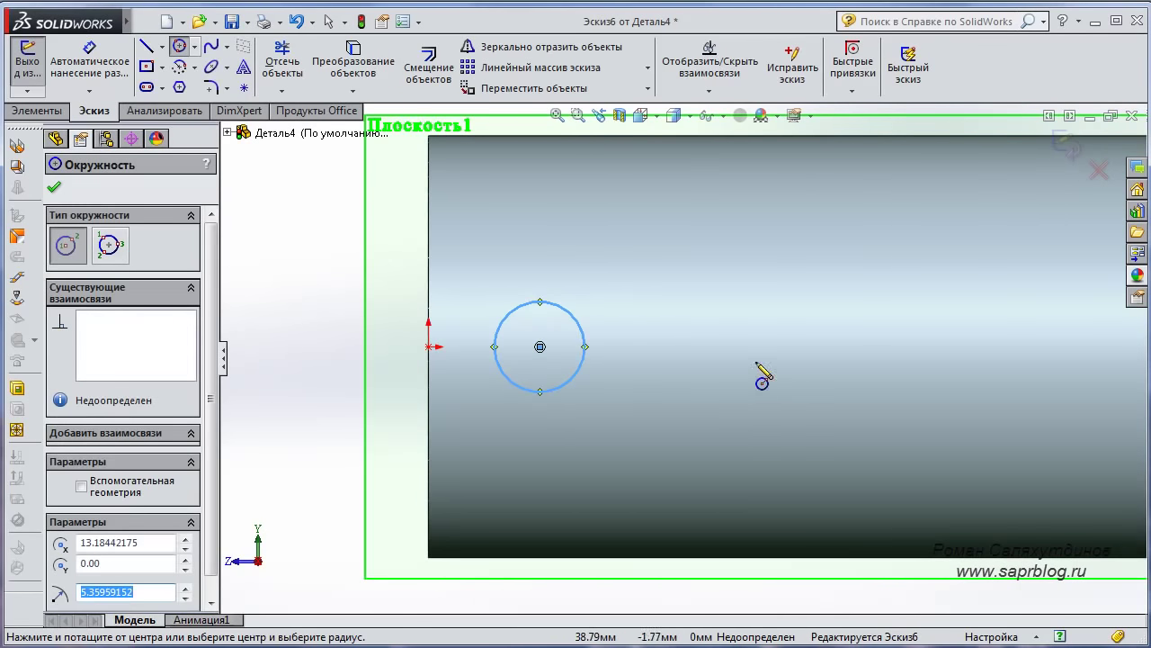
right_click_drag(763, 374, 764, 298)
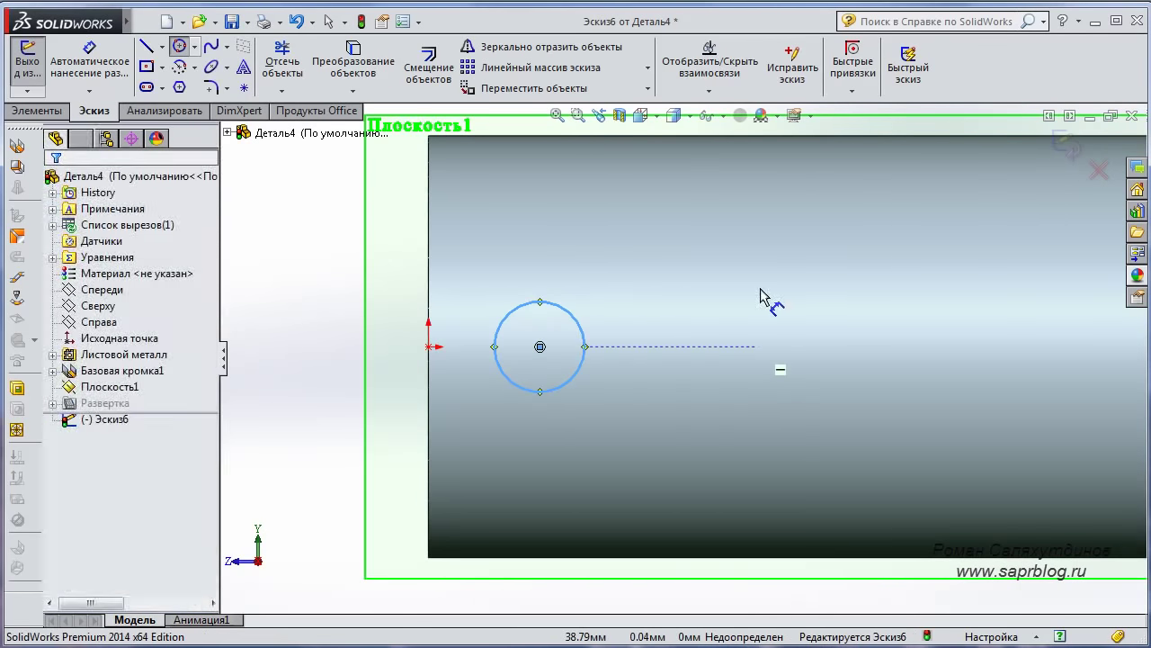
Dimension the circle to Ø10 and place its centre 15 mm horizontally from the origin
left_click(568, 319)
left_click(624, 321)
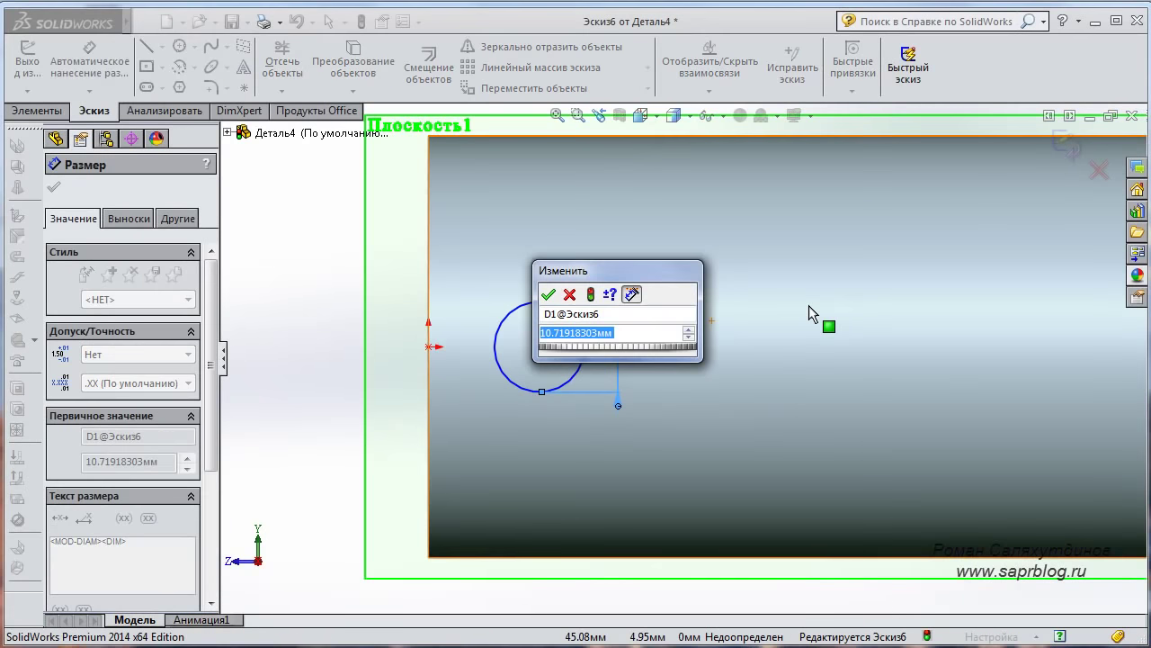
type("10")
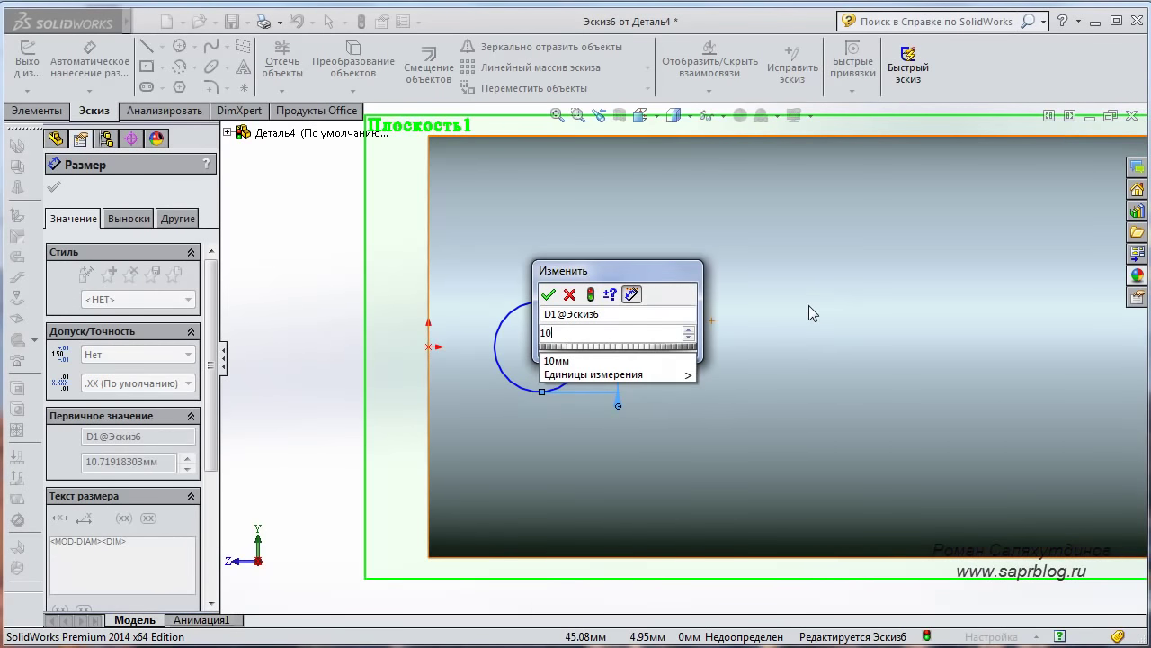
key("Return")
scroll(477, 368, "down", 1)
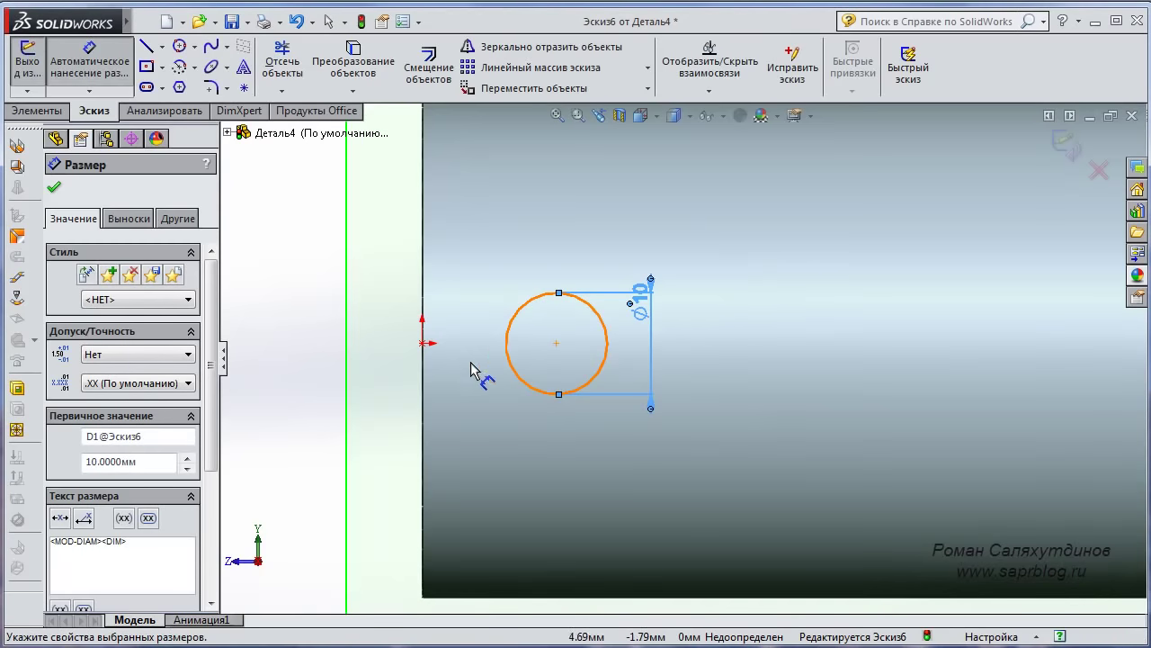
left_click(424, 343)
left_click(556, 343)
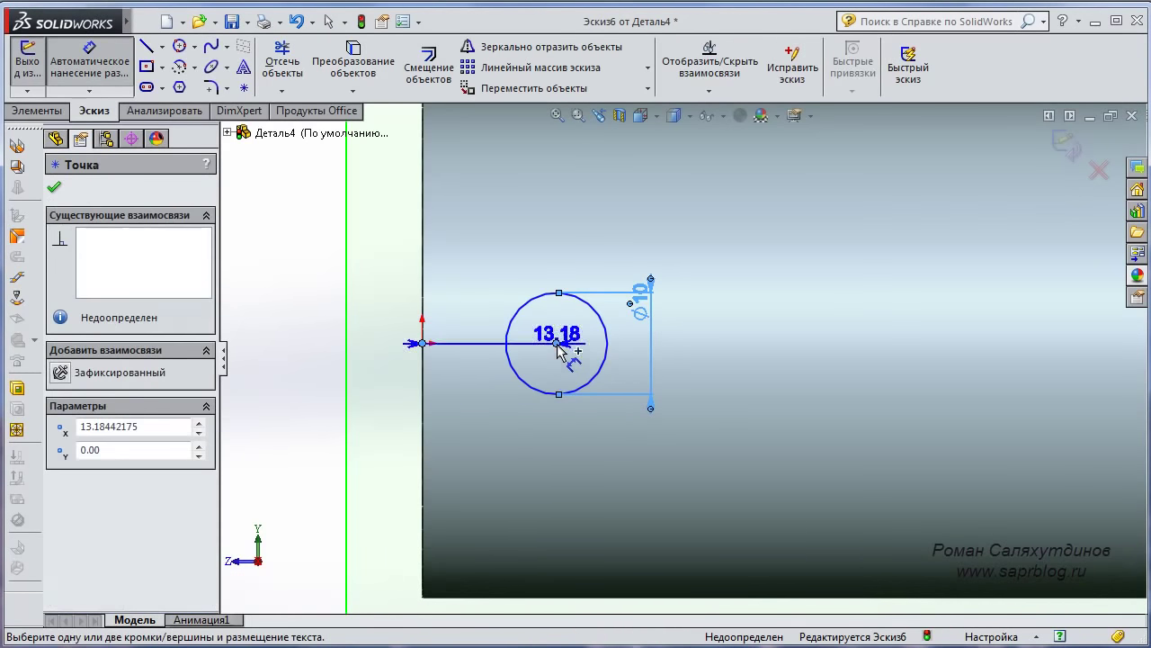
left_click(526, 214)
type("15")
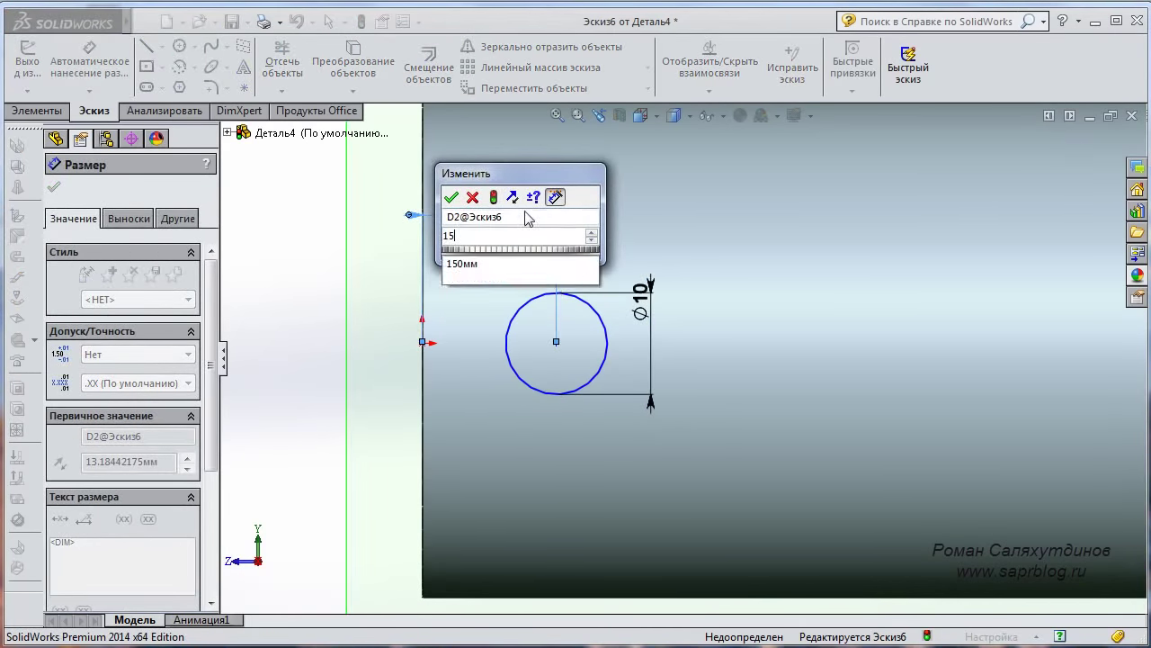
key("Return")
key("Escape")
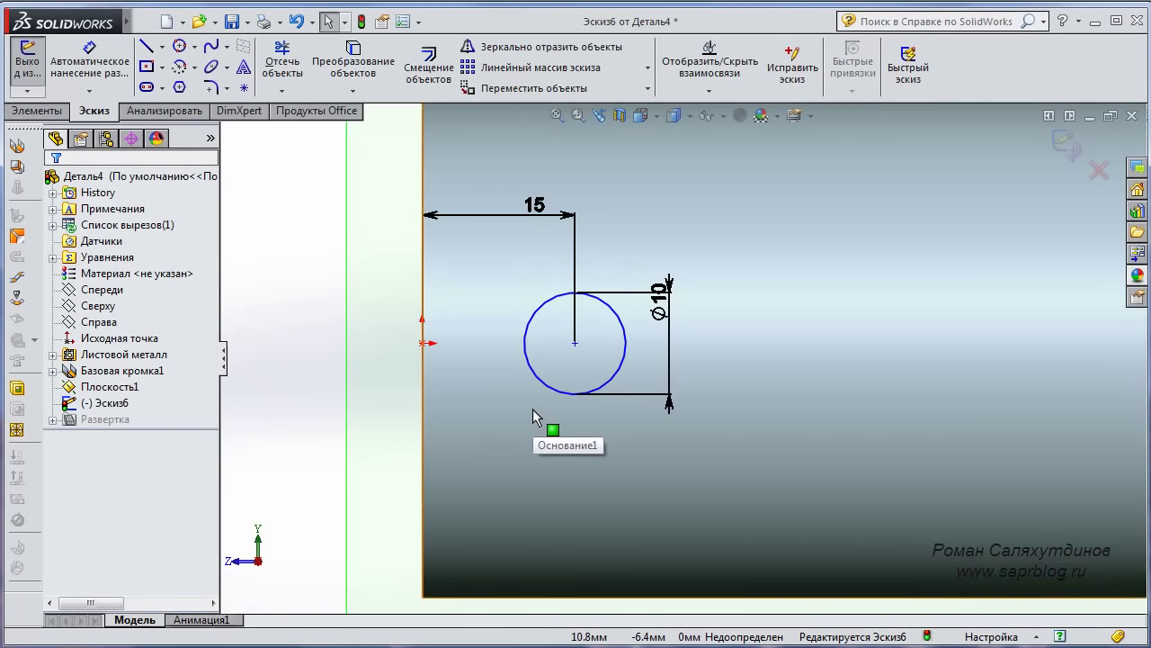
Make the circle centre horizontal with the origin, then orbit the tube into a 3D view
left_click(425, 345)
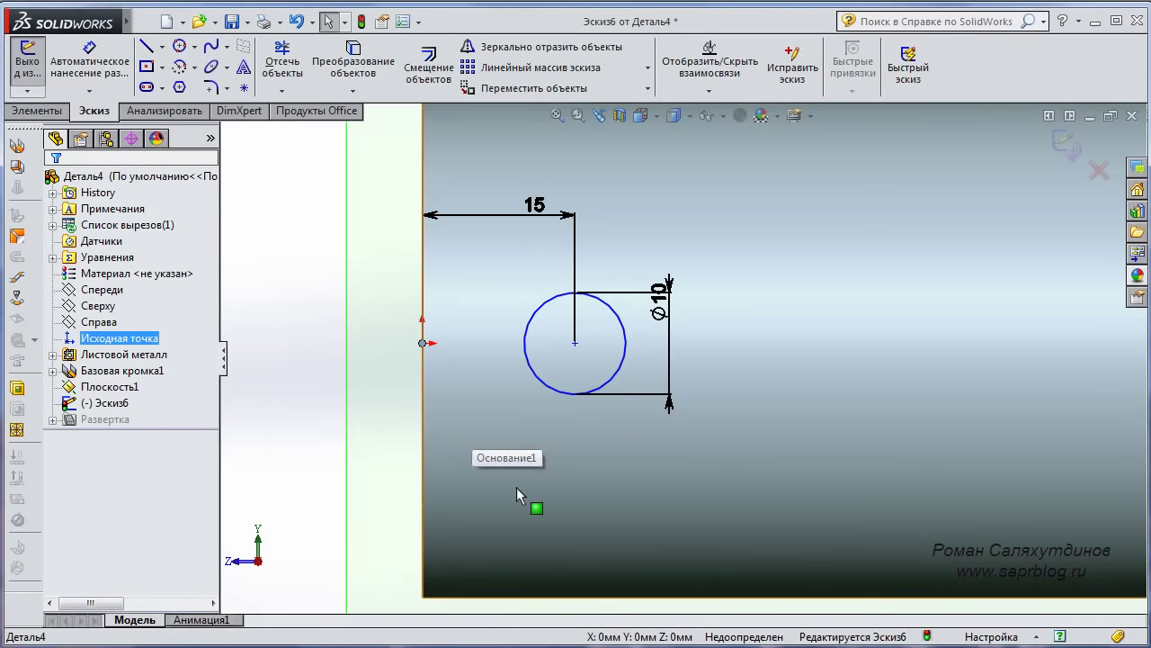
left_click(576, 343, "ctrl")
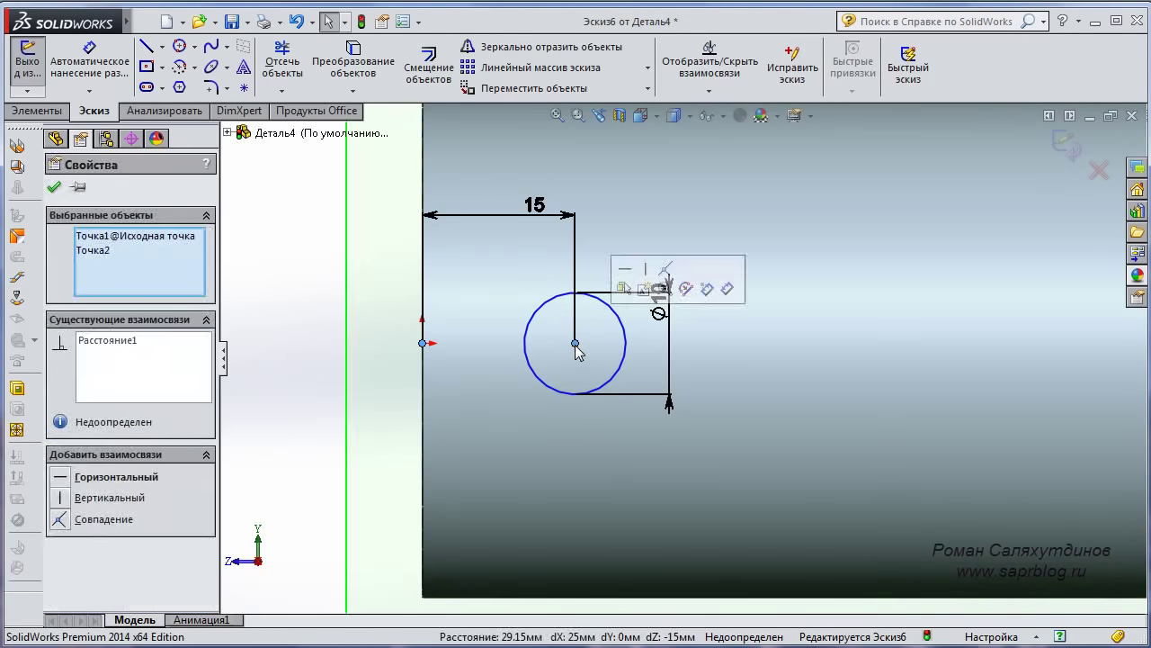
left_click(631, 273)
scroll(633, 360, "up", 2)
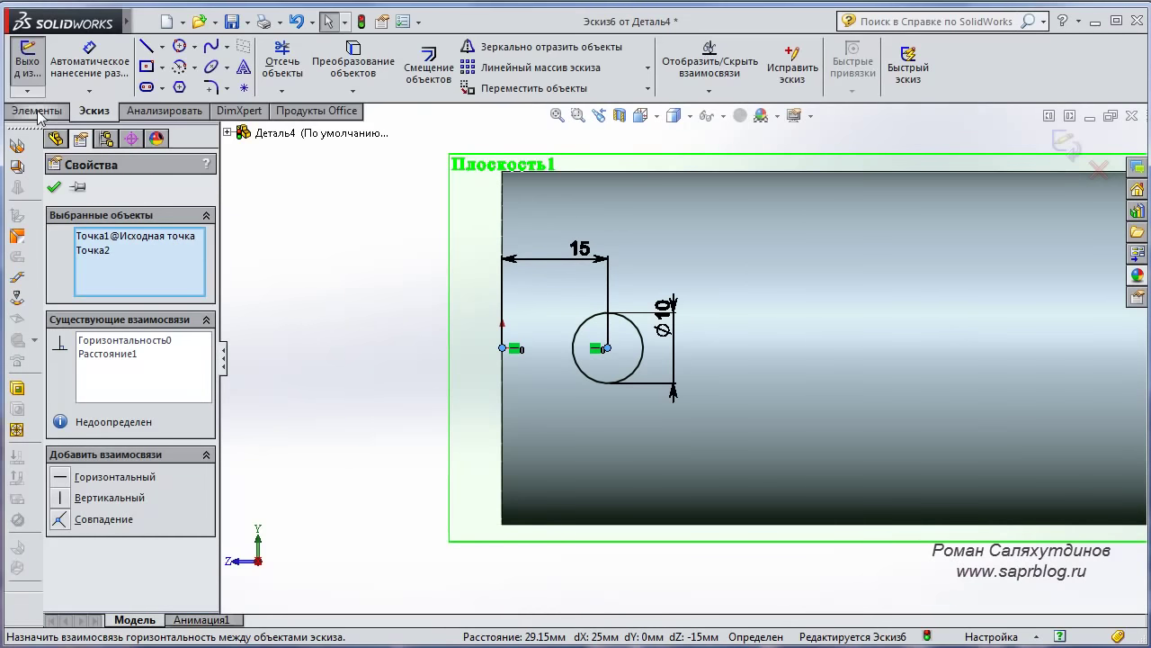
left_click(38, 112)
middle_click_drag(367, 324, 527, 355)
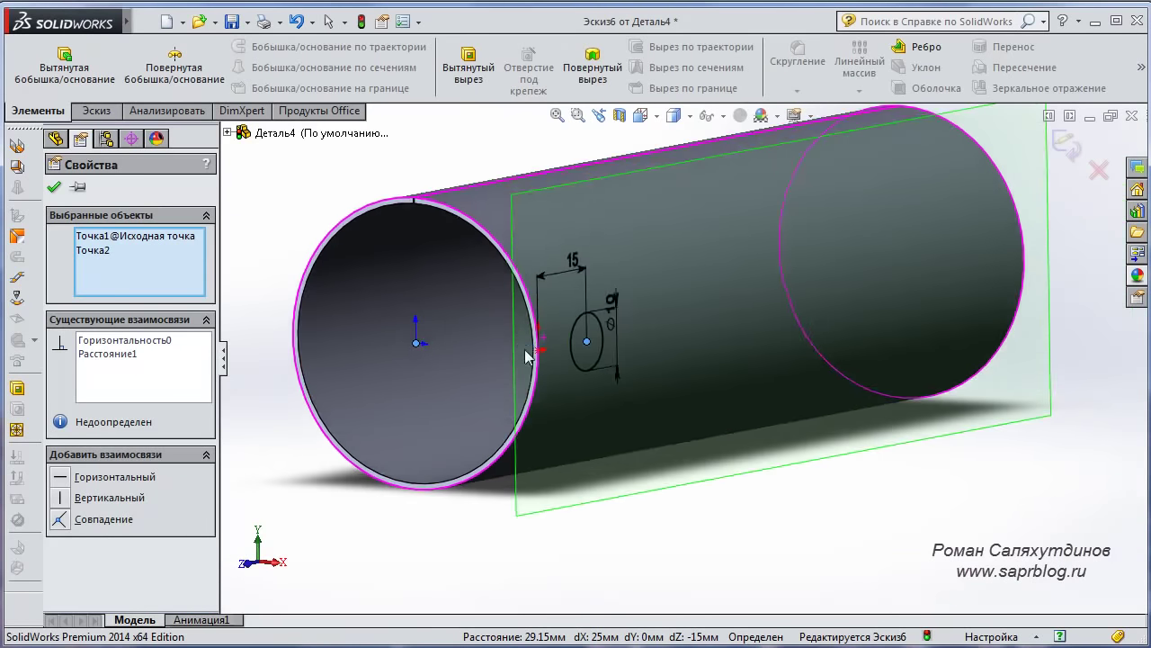
Extrude-cut the Ø10 circle Through All, creating Вырез-Вытянуть1 through both tube walls
left_click(480, 61)
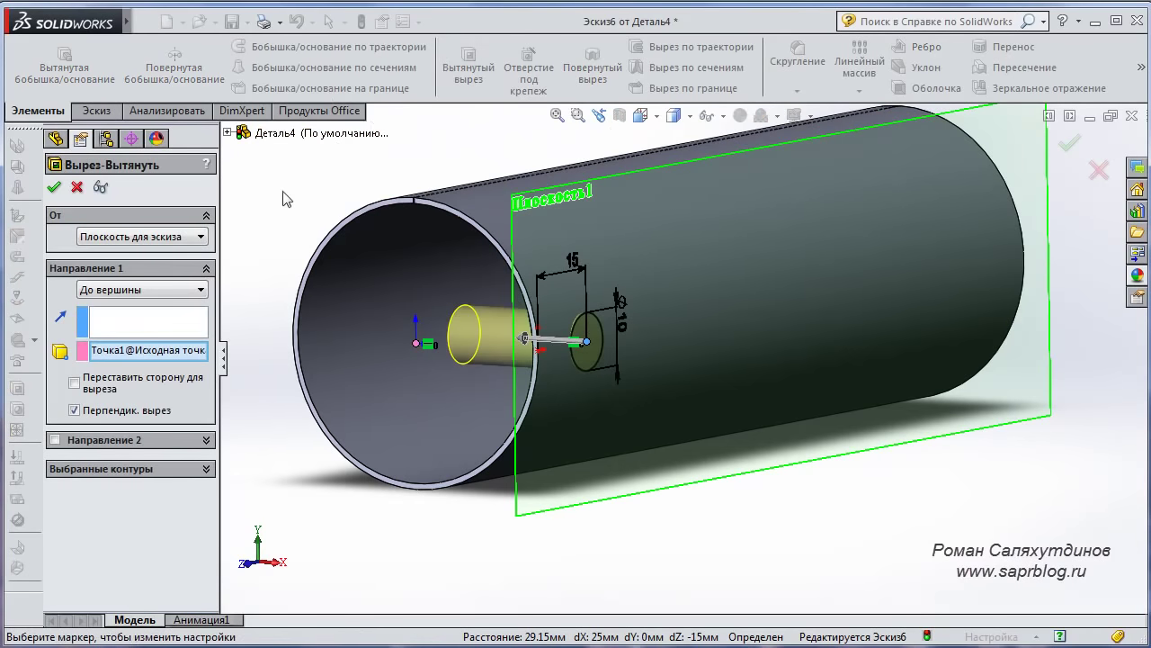
left_click(117, 289)
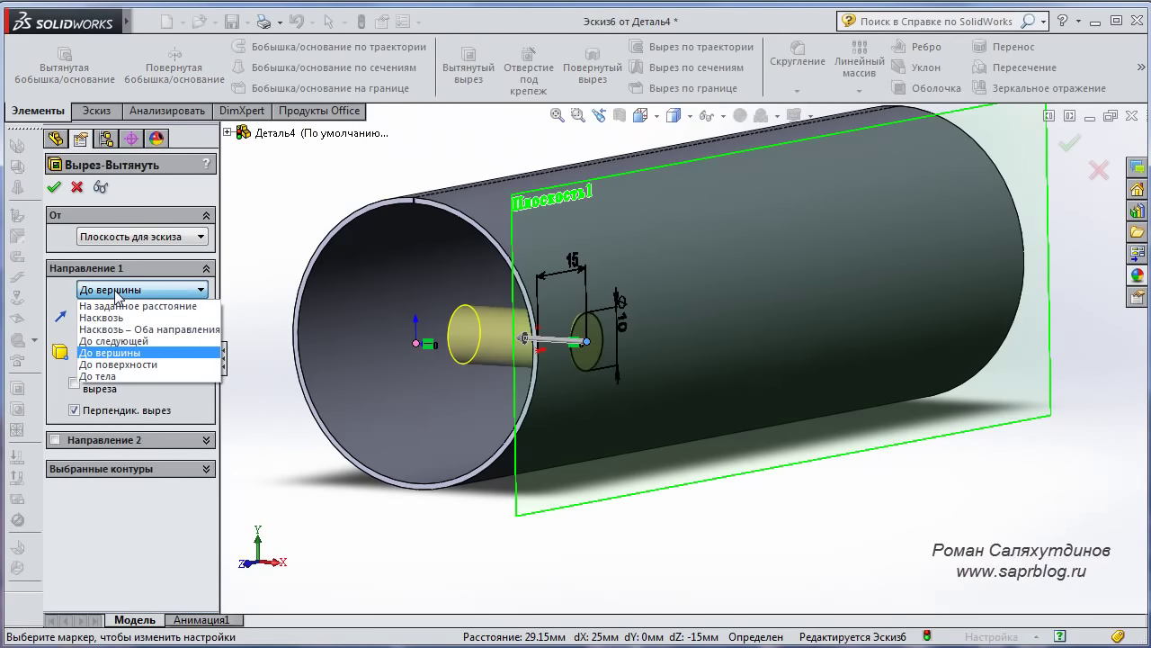
left_click(118, 319)
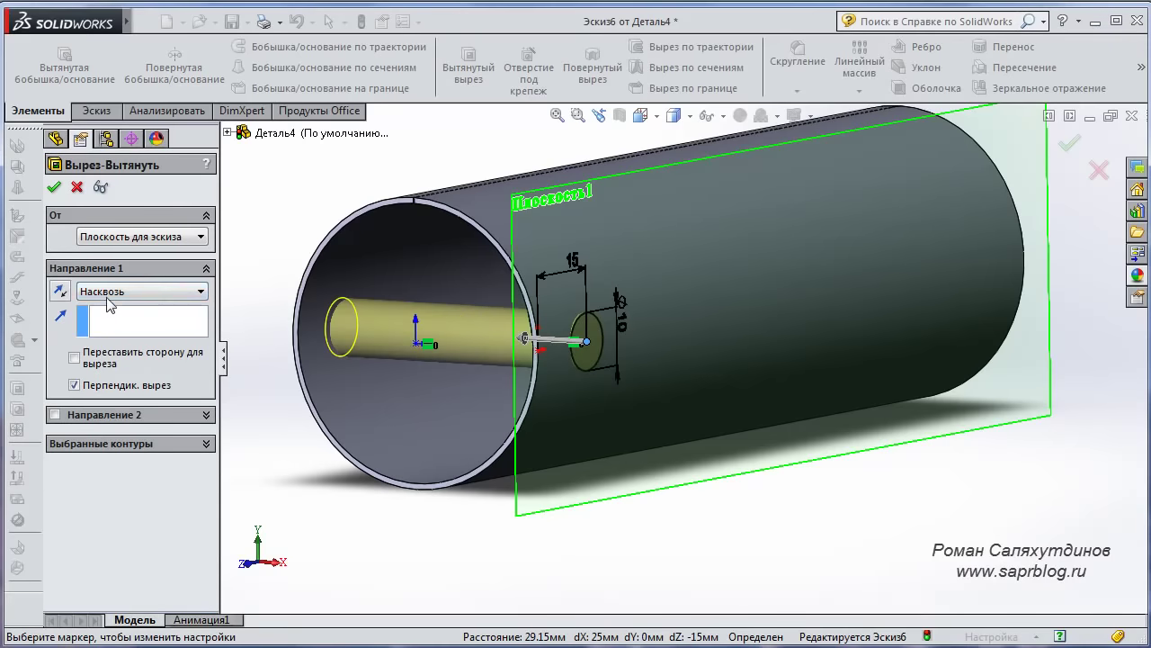
left_click(54, 187)
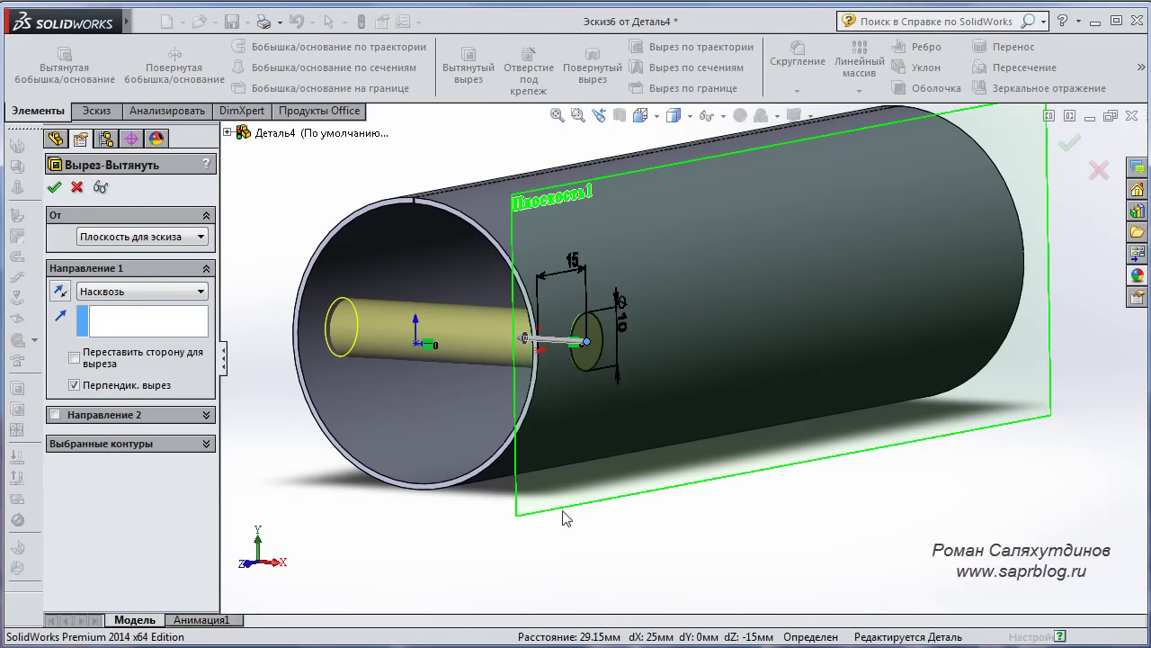
left_click(450, 538)
mouse_move(488, 480)
middle_mouse_down()
mouse_move(560, 380)
mouse_move(673, 398)
mouse_move(540, 404)
mouse_move(555, 358)
mouse_move(457, 401)
mouse_move(576, 386)
mouse_move(560, 404)
middle_mouse_up()
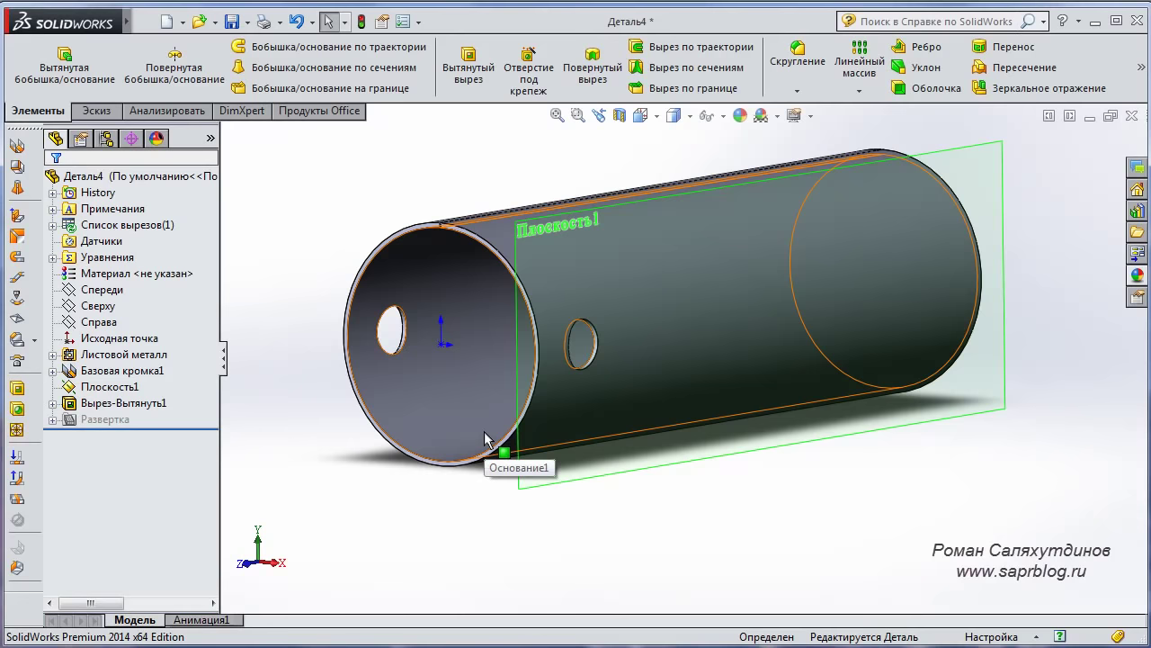
Hide reference plane Плоскость1 and orbit to view the tube with its hole
left_click(99, 388)
right_click(97, 388)
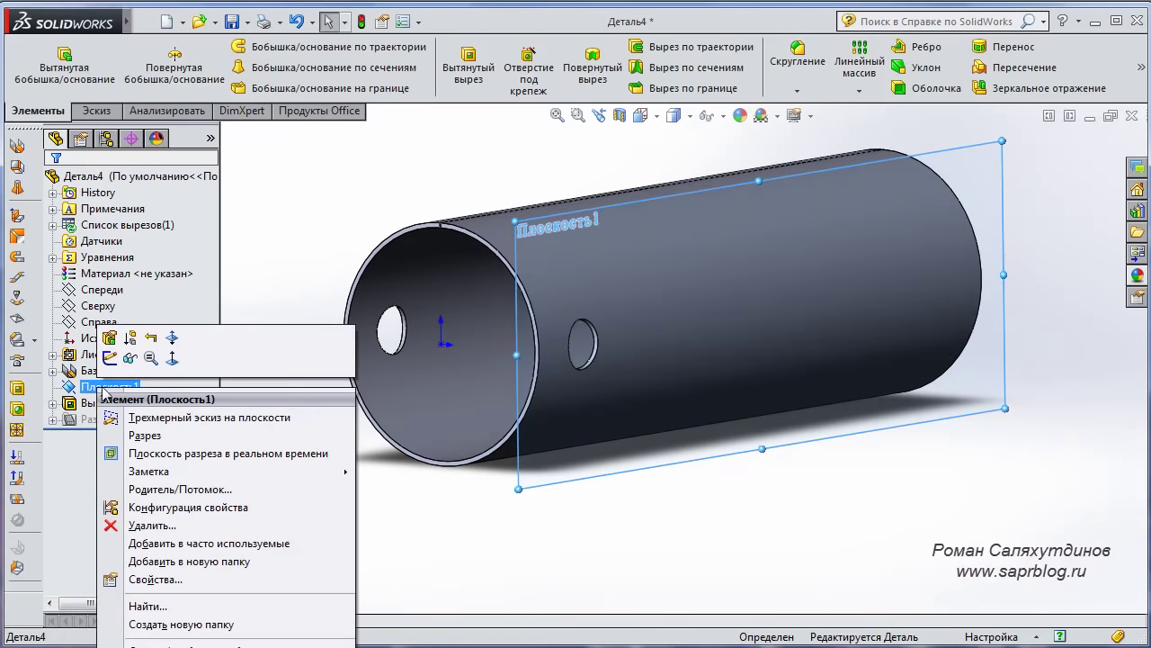
left_click(130, 362)
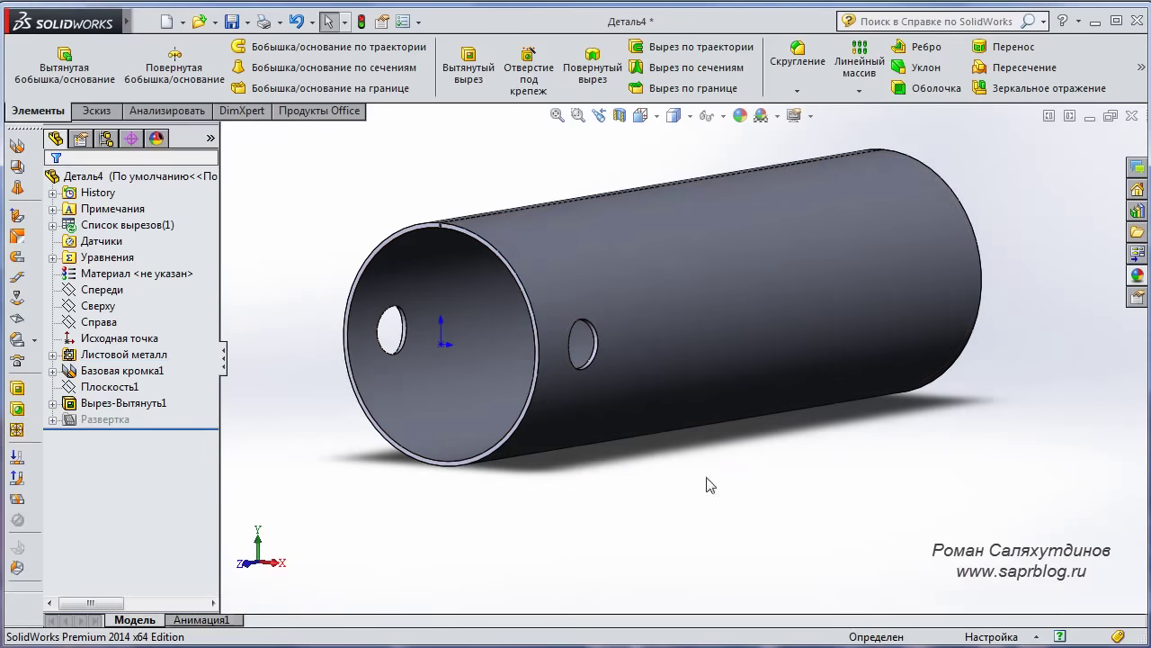
mouse_move(869, 455)
middle_mouse_down()
mouse_move(879, 477)
mouse_move(926, 455)
mouse_move(926, 475)
mouse_move(933, 444)
mouse_move(913, 437)
middle_mouse_up()
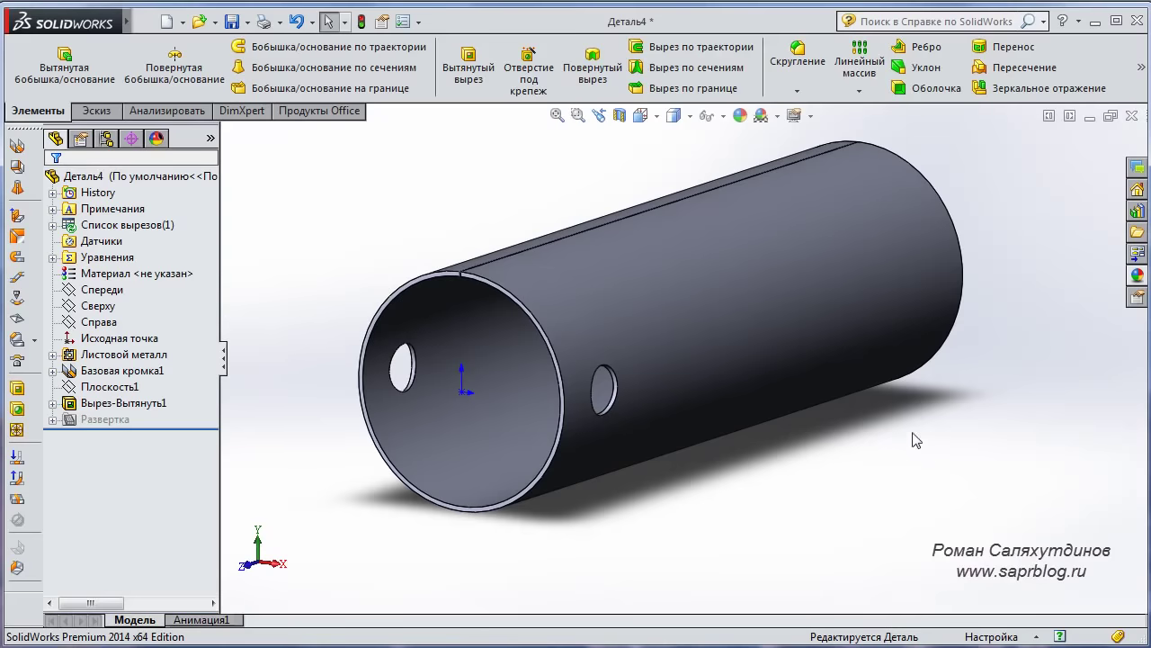
Circular-pattern Вырез-Вытянуть1 with 3 instances over 360° around the tube's inner face
left_click(859, 93)
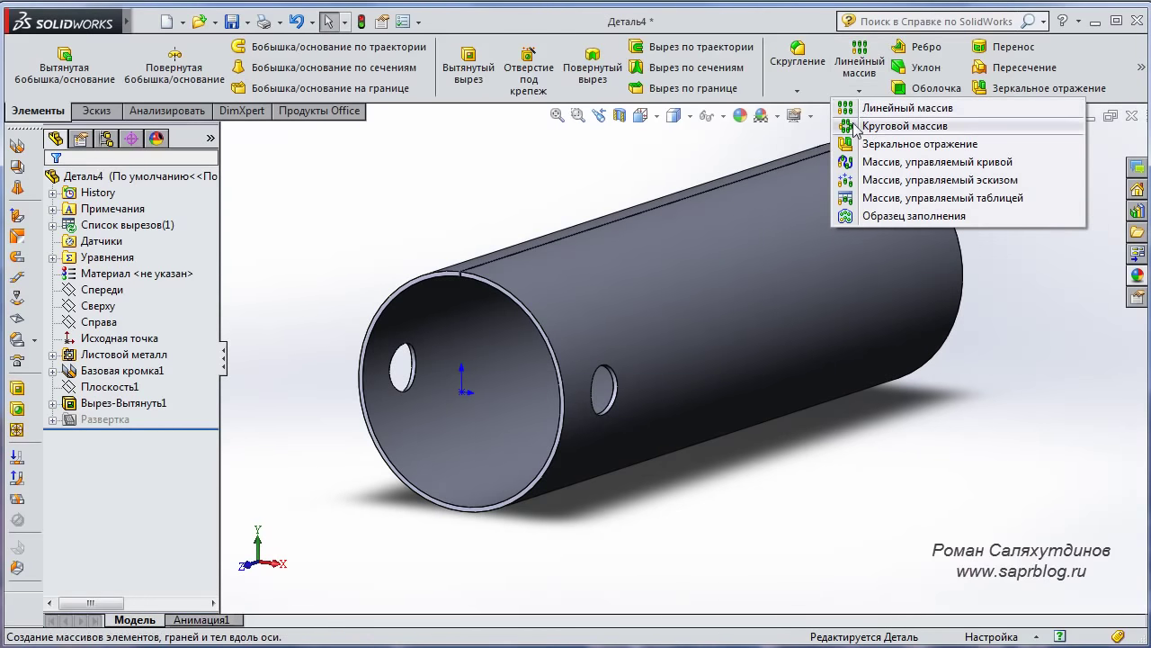
left_click(904, 126)
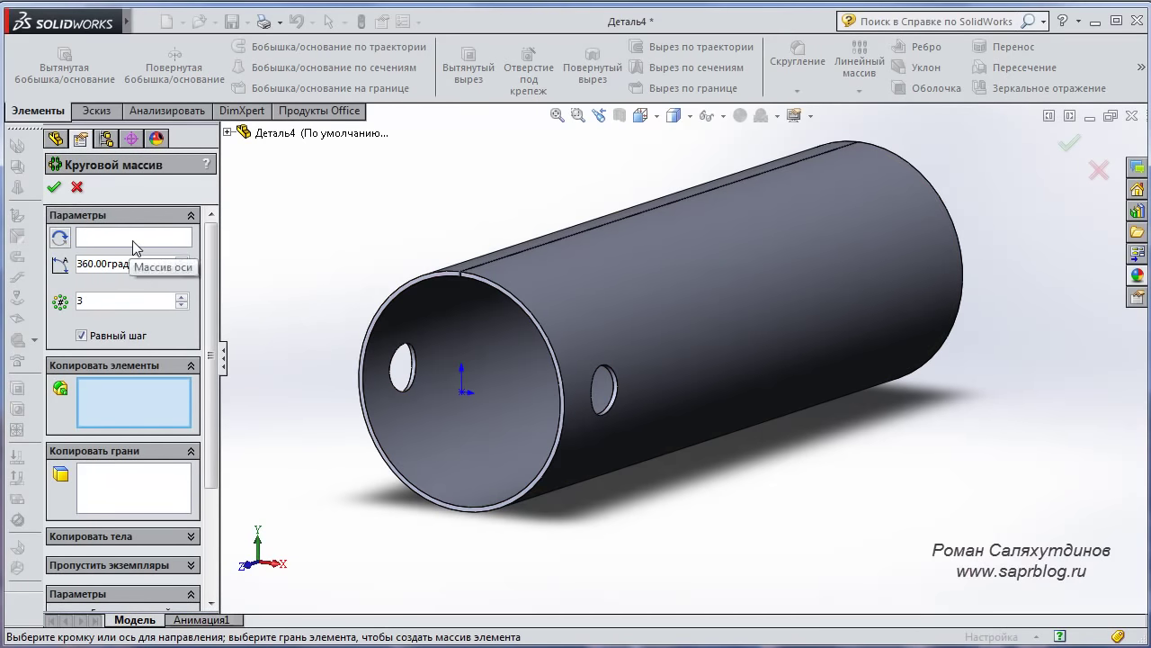
left_click(127, 244)
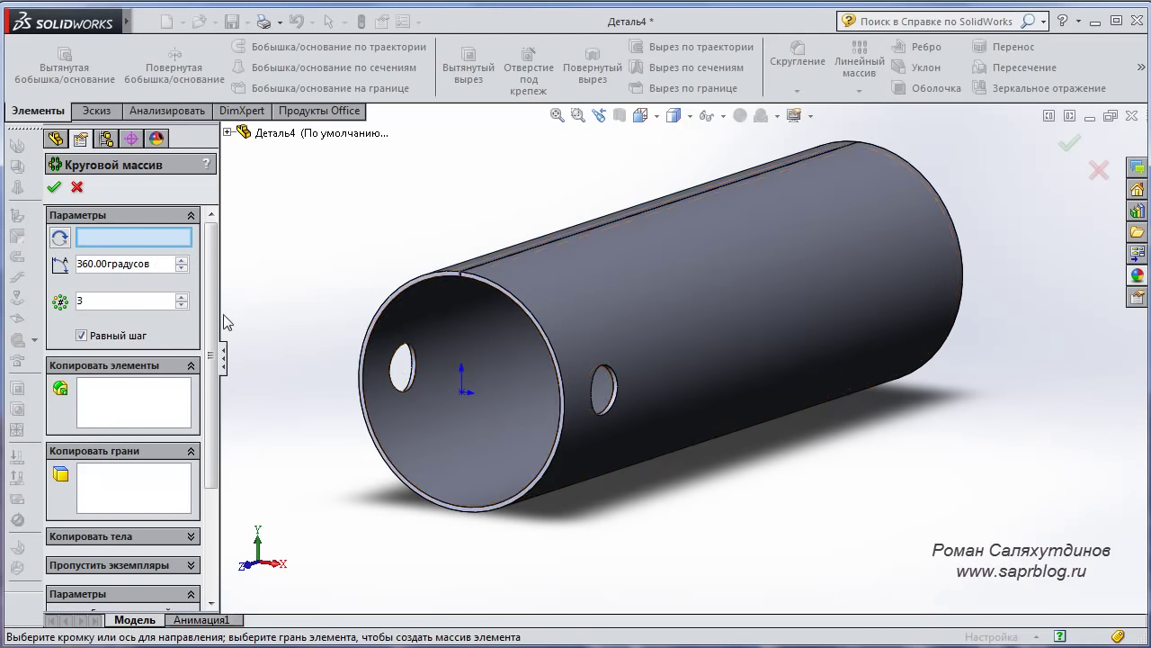
left_click(416, 425)
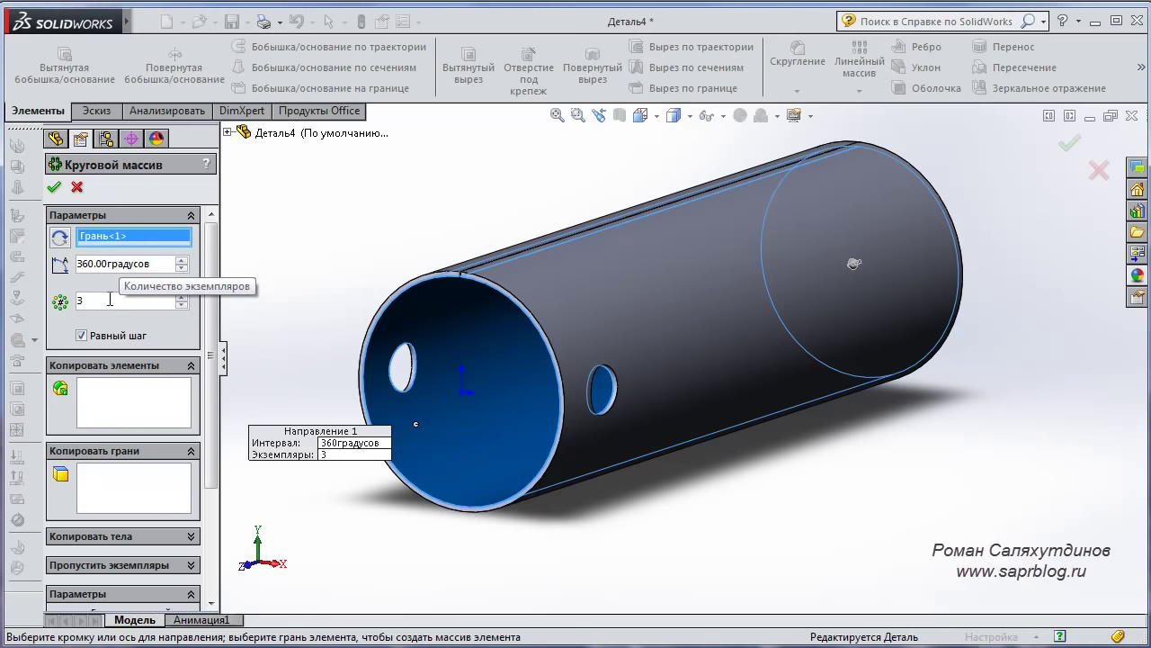
double_click(110, 299)
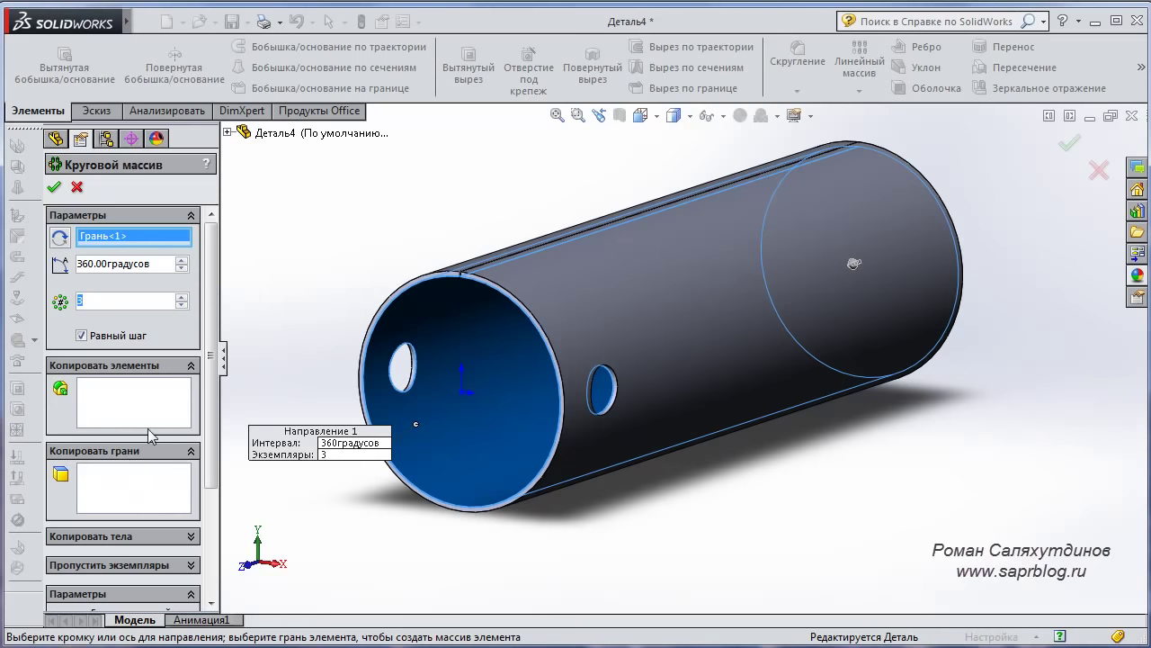
left_click(114, 415)
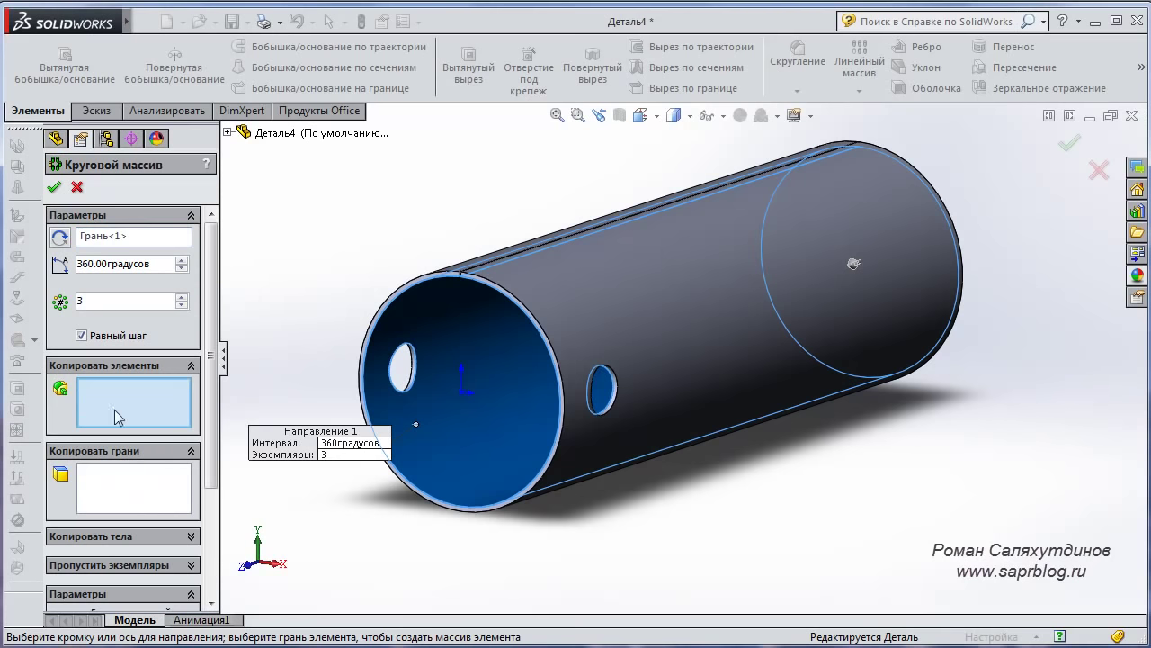
left_click(228, 133)
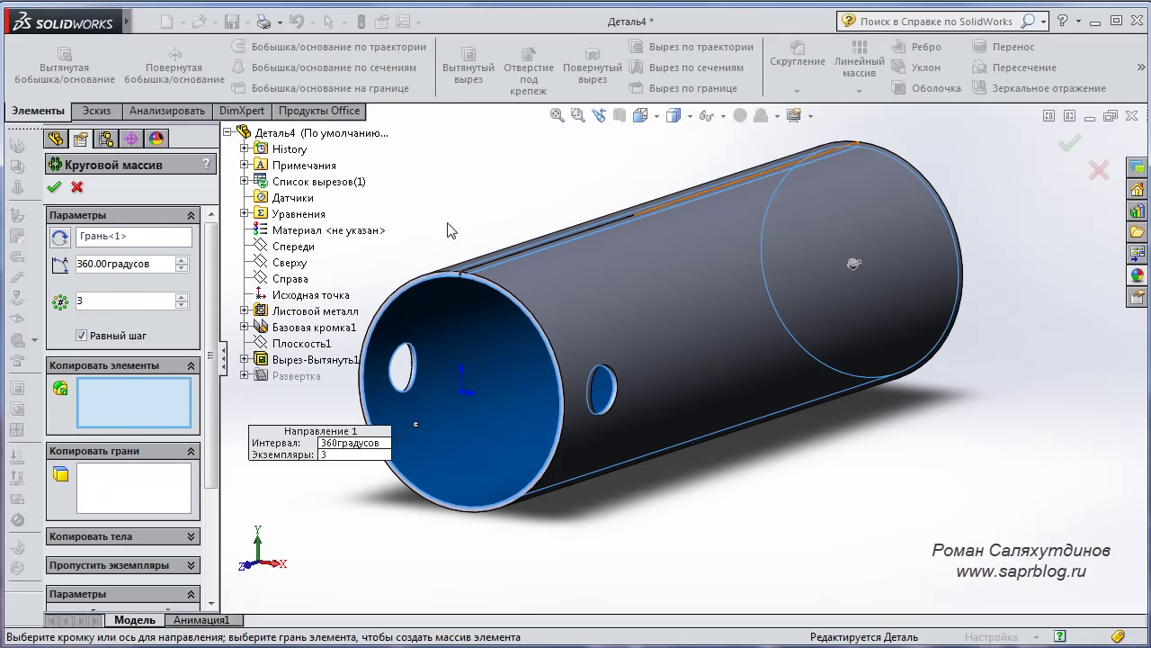
left_click(331, 360)
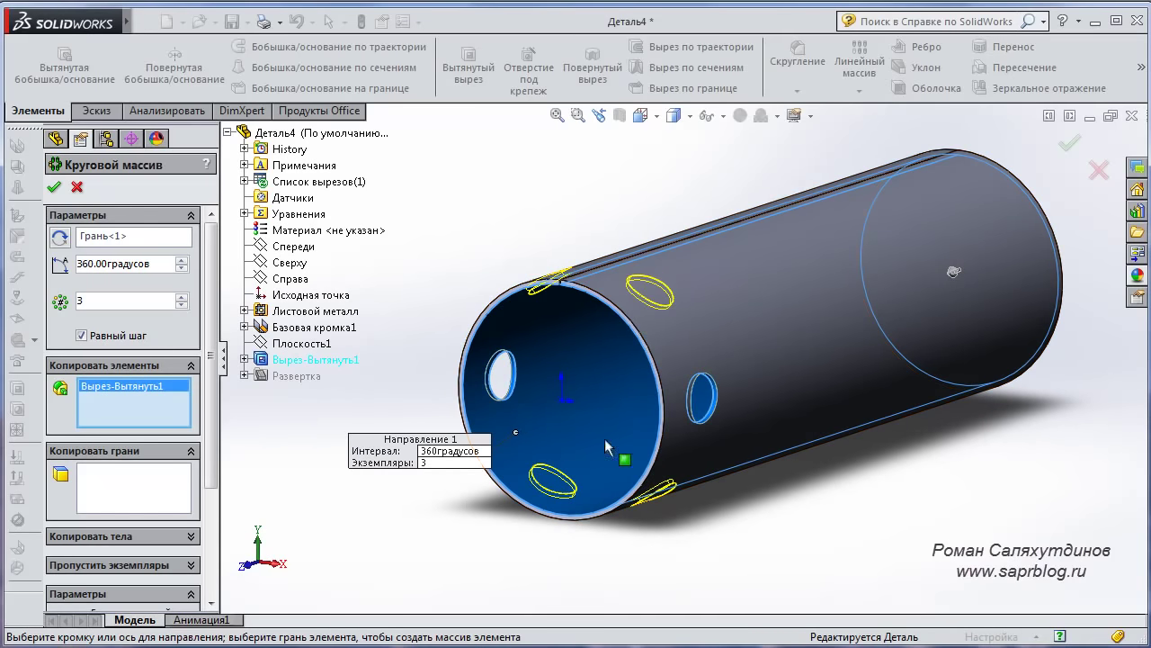
left_click(54, 189)
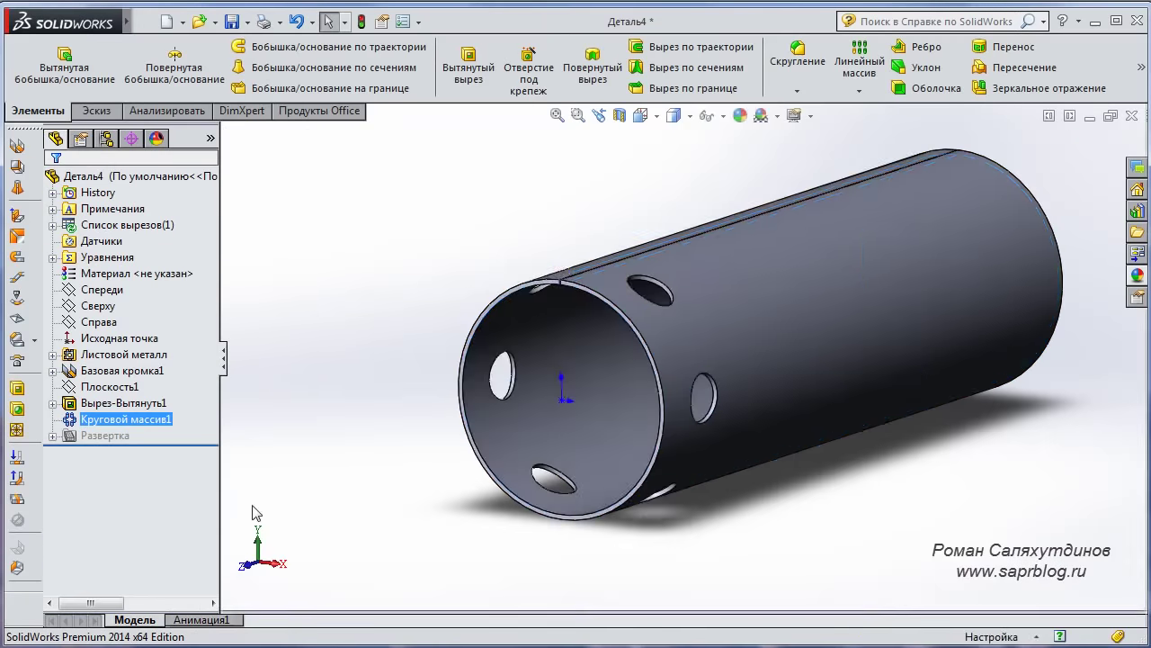
Orbit to a diagonal side view and start a linear pattern of Круговой массив1
mouse_move(506, 268)
middle_mouse_down()
mouse_move(583, 319)
mouse_move(746, 311)
mouse_move(599, 298)
mouse_move(463, 249)
mouse_move(452, 292)
mouse_move(474, 294)
middle_mouse_up()
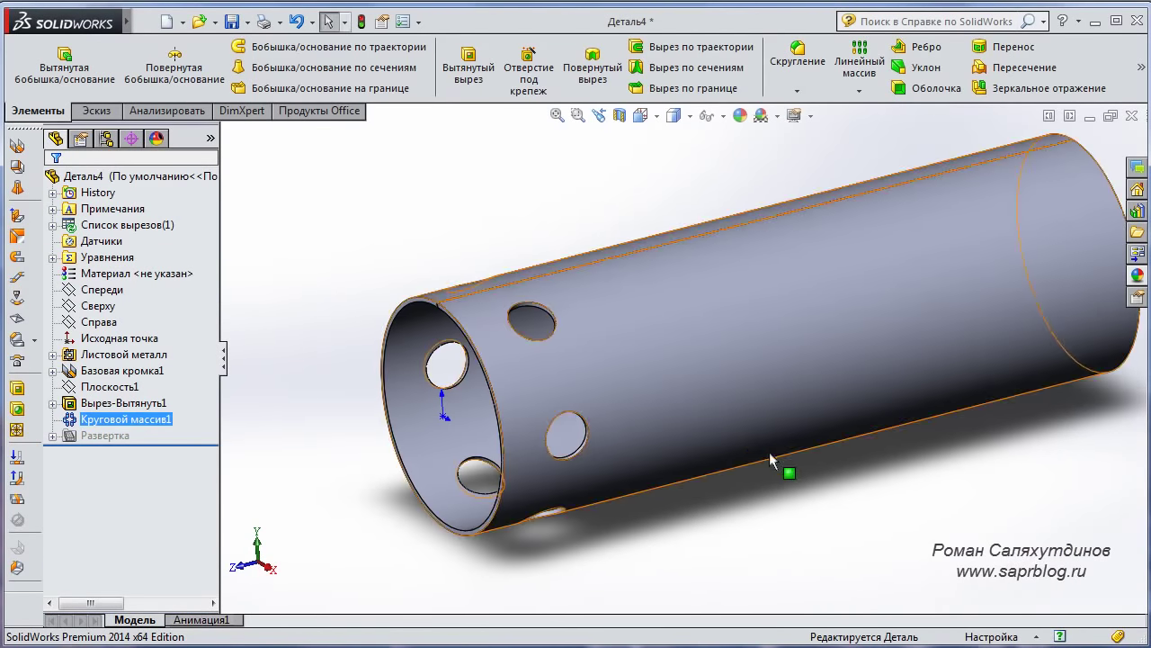
mouse_move(779, 465)
middle_mouse_down()
mouse_move(674, 477)
mouse_move(659, 494)
middle_mouse_up()
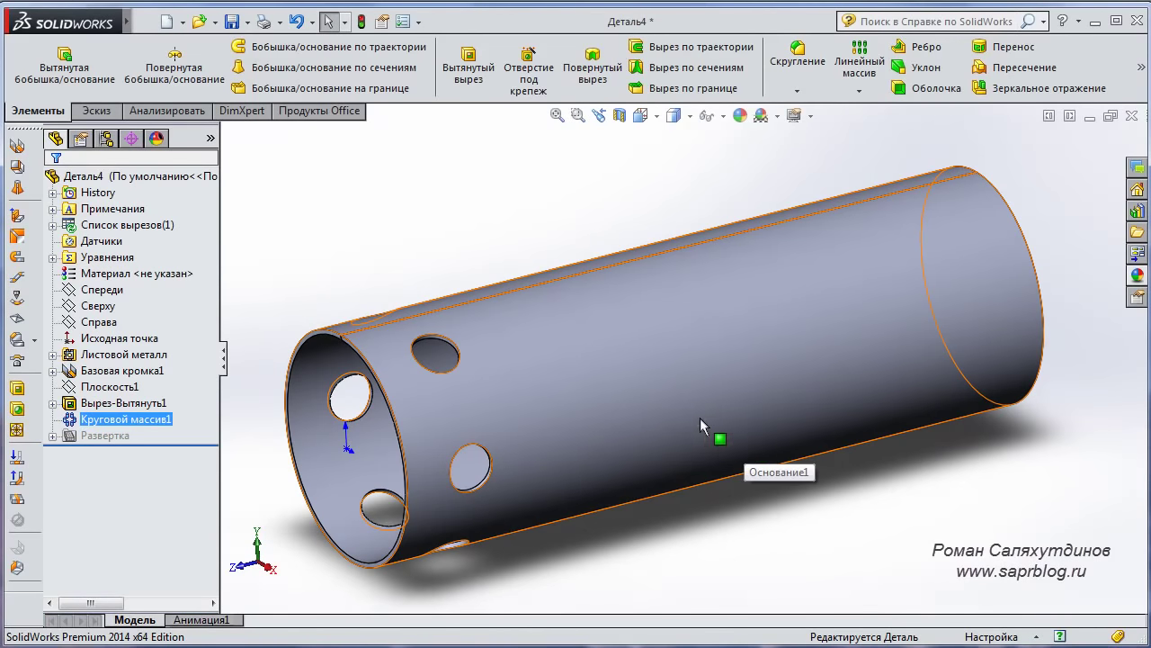
left_click(860, 61)
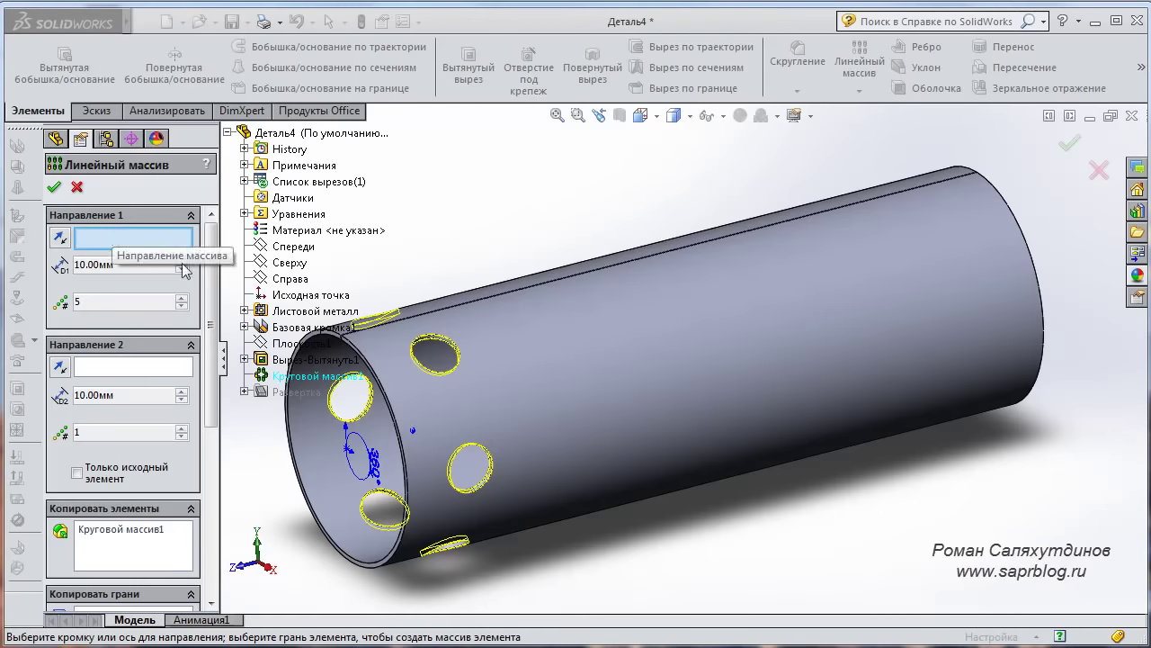
Set the linear pattern's Direction 1 to the tube's long lengthwise edge
middle_click_drag(684, 441, 719, 431)
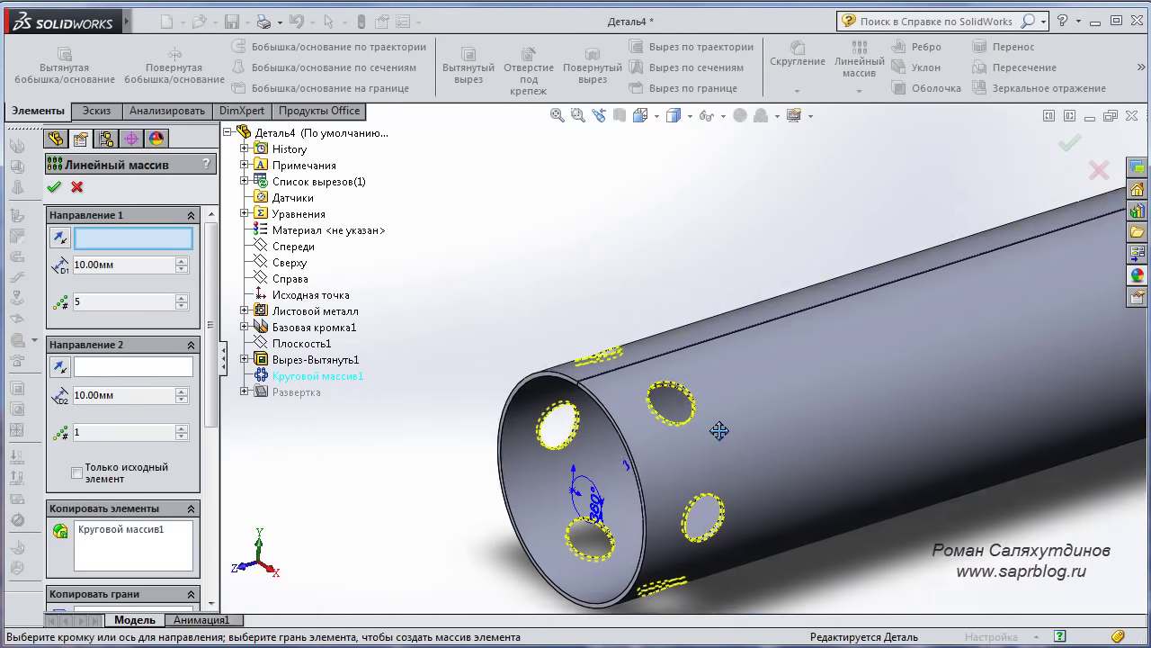
scroll(591, 406, "down", 3)
scroll(636, 385, "down", 3)
scroll(694, 360, "down", 3)
scroll(678, 329, "down", 2)
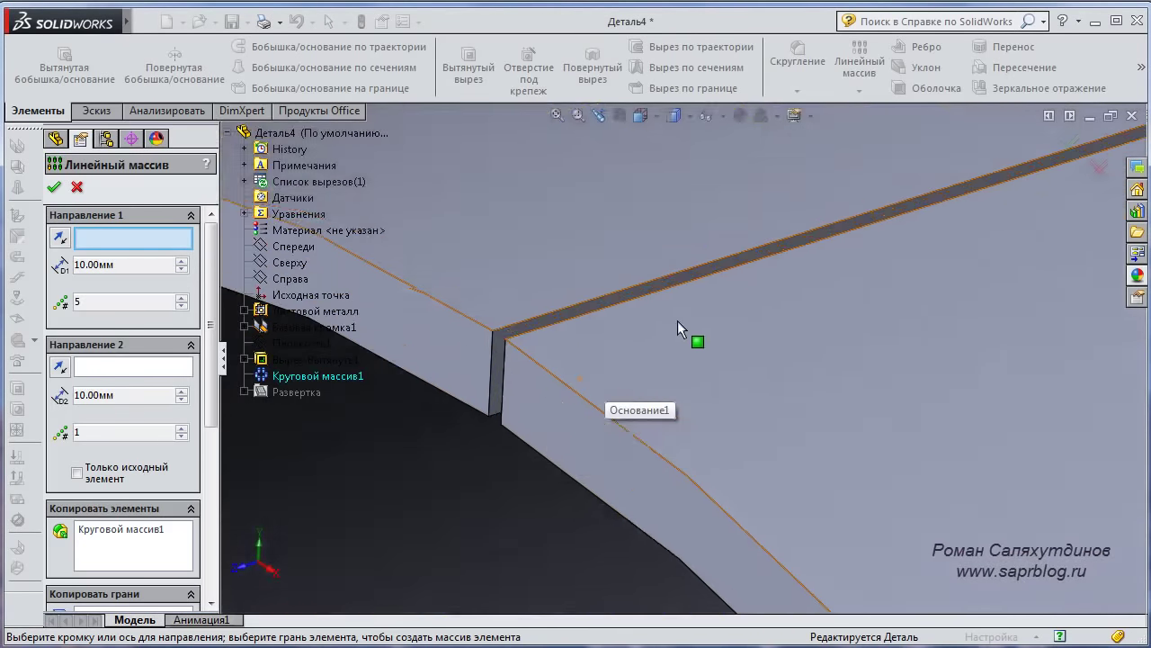
left_click(630, 292)
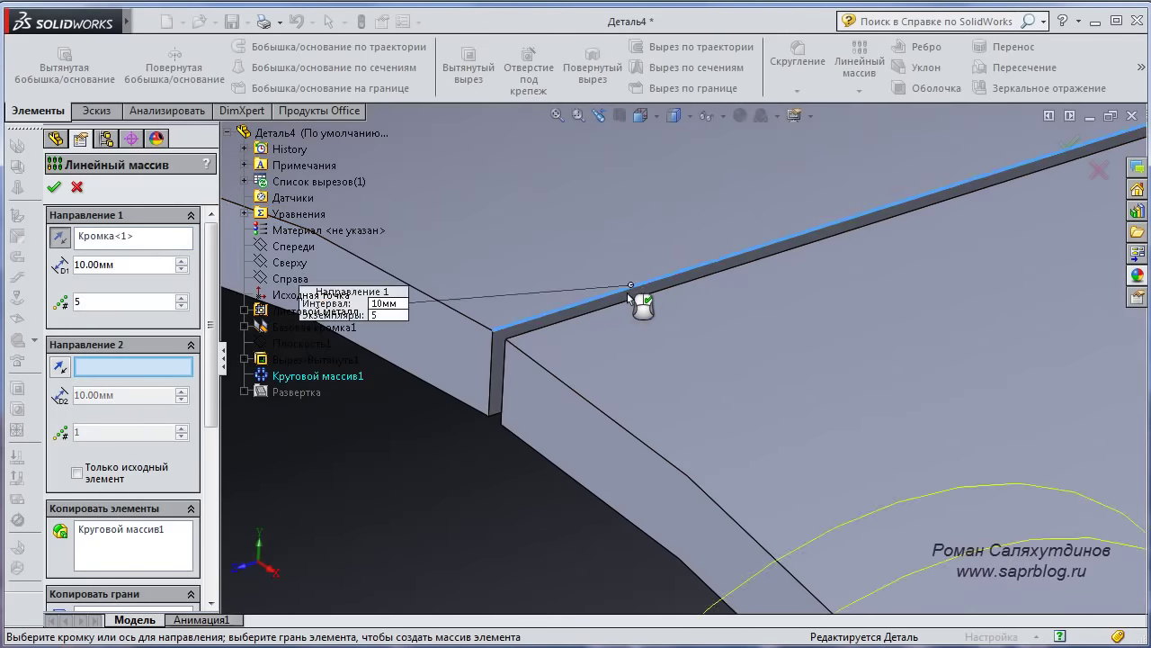
scroll(630, 297, "up", 3)
scroll(630, 296, "up", 3)
scroll(629, 296, "up", 2)
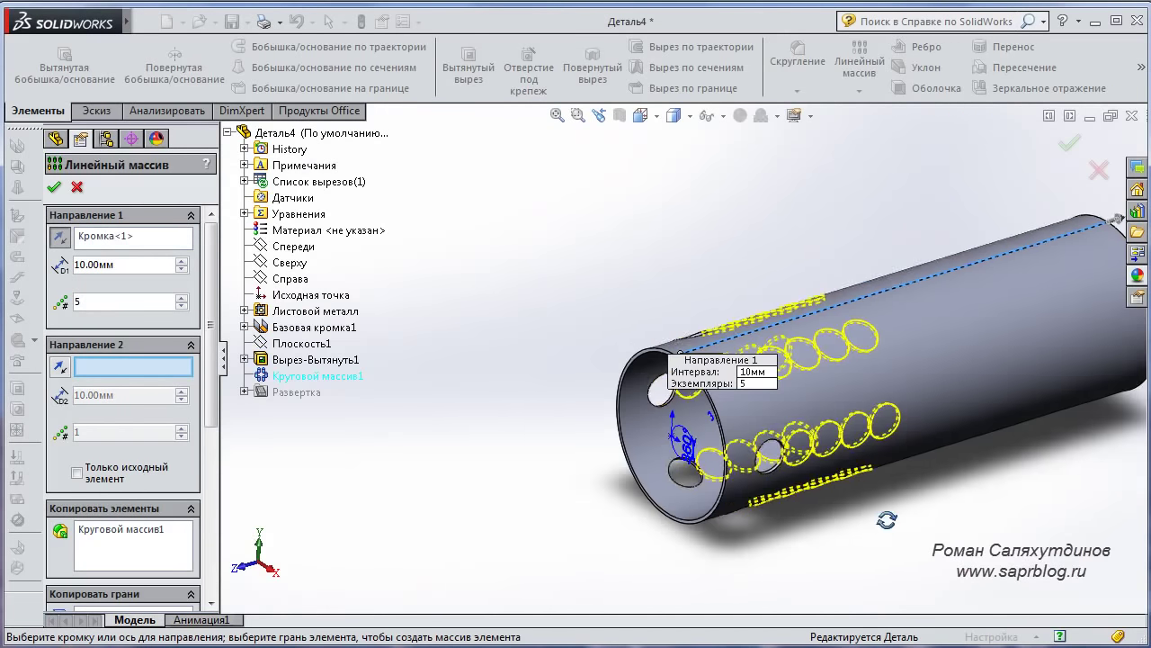
mouse_move(887, 520)
middle_mouse_down()
mouse_move(943, 470)
mouse_move(786, 454)
middle_mouse_up()
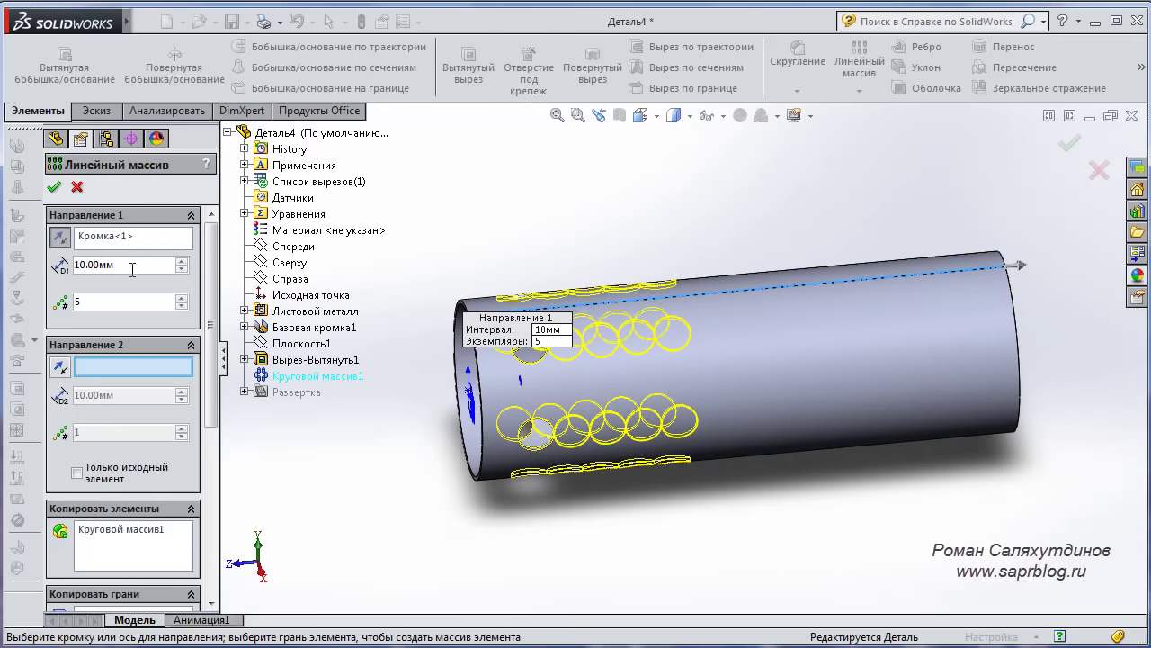
Set Direction 1 spacing to 18 mm with 8 instances and accept Линейный массив1
left_click_drag(136, 266, 9, 267)
type("18")
left_click(85, 304)
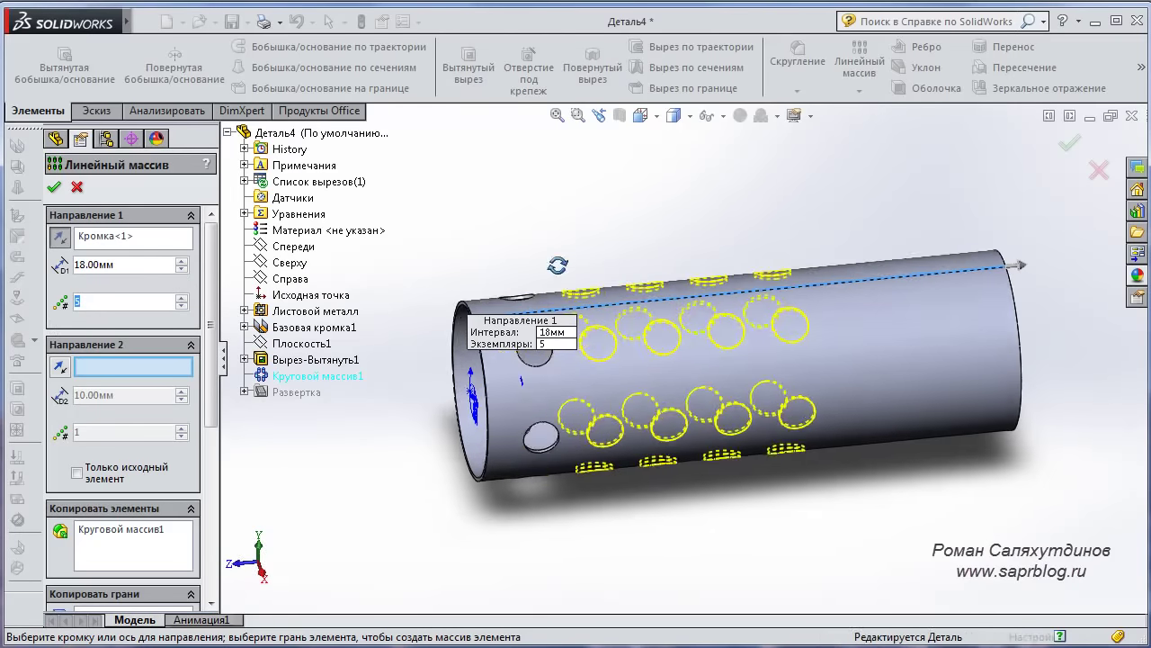
left_click(122, 305)
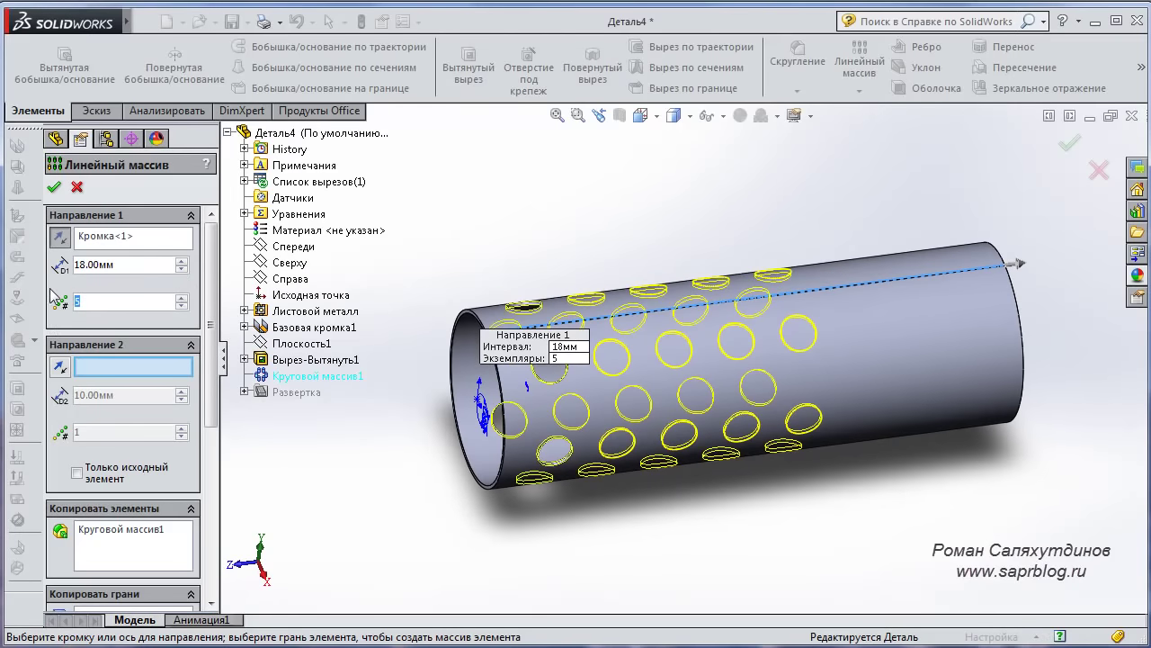
type("8")
key("Return")
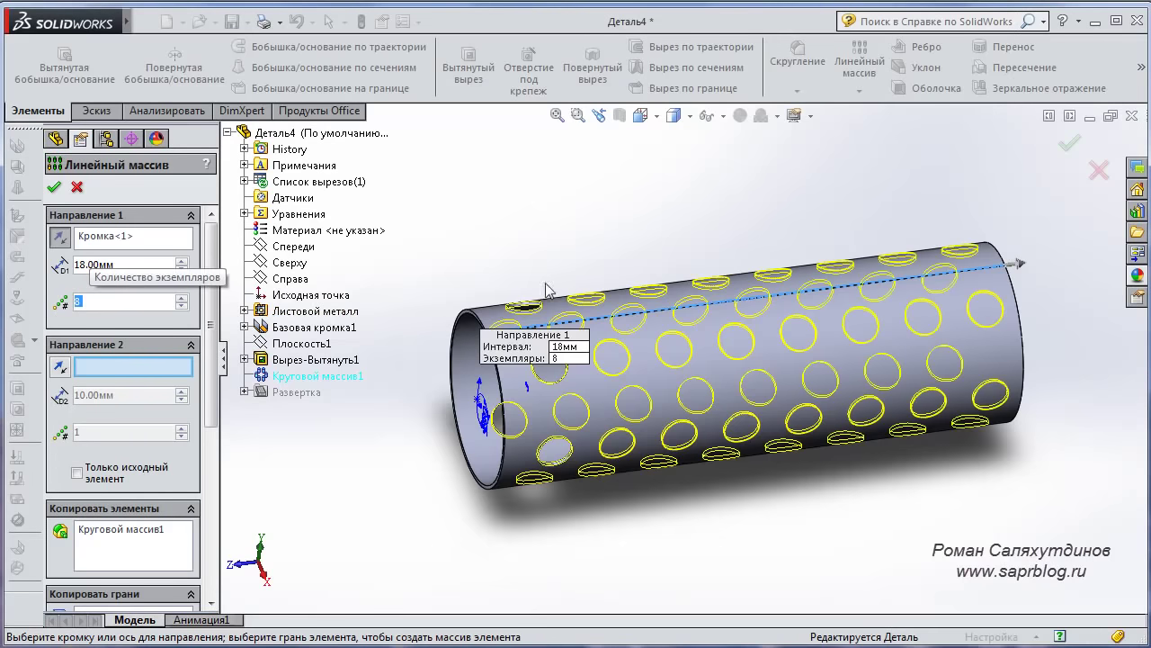
mouse_move(548, 290)
middle_mouse_down()
mouse_move(806, 290)
mouse_move(812, 258)
middle_mouse_up()
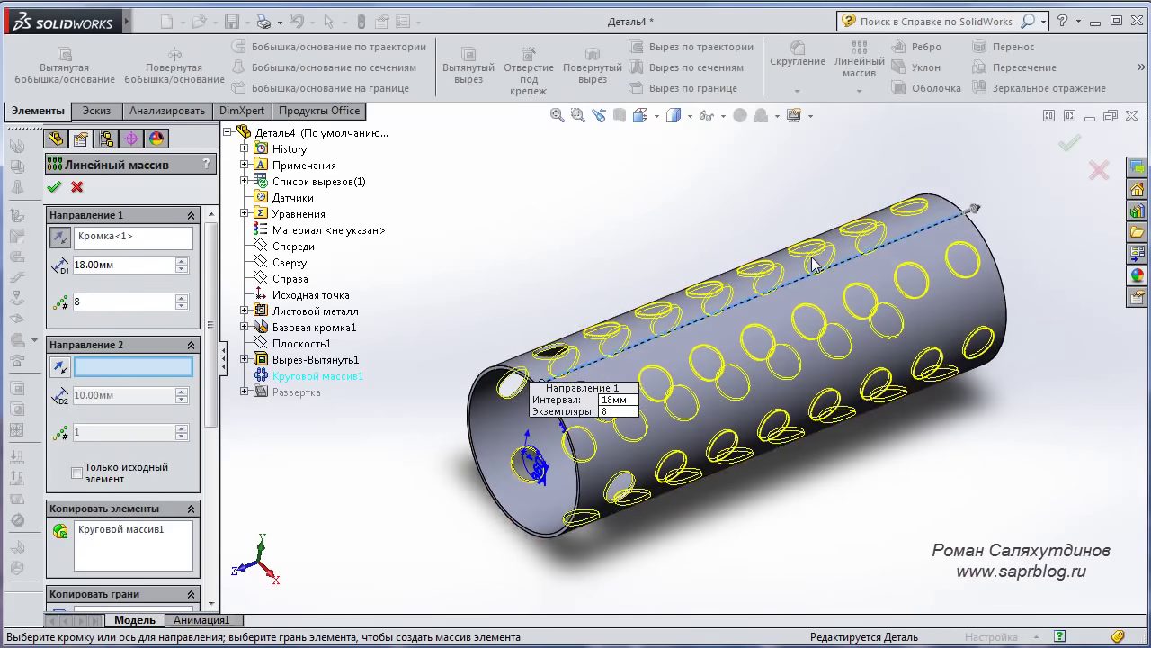
left_click(54, 188)
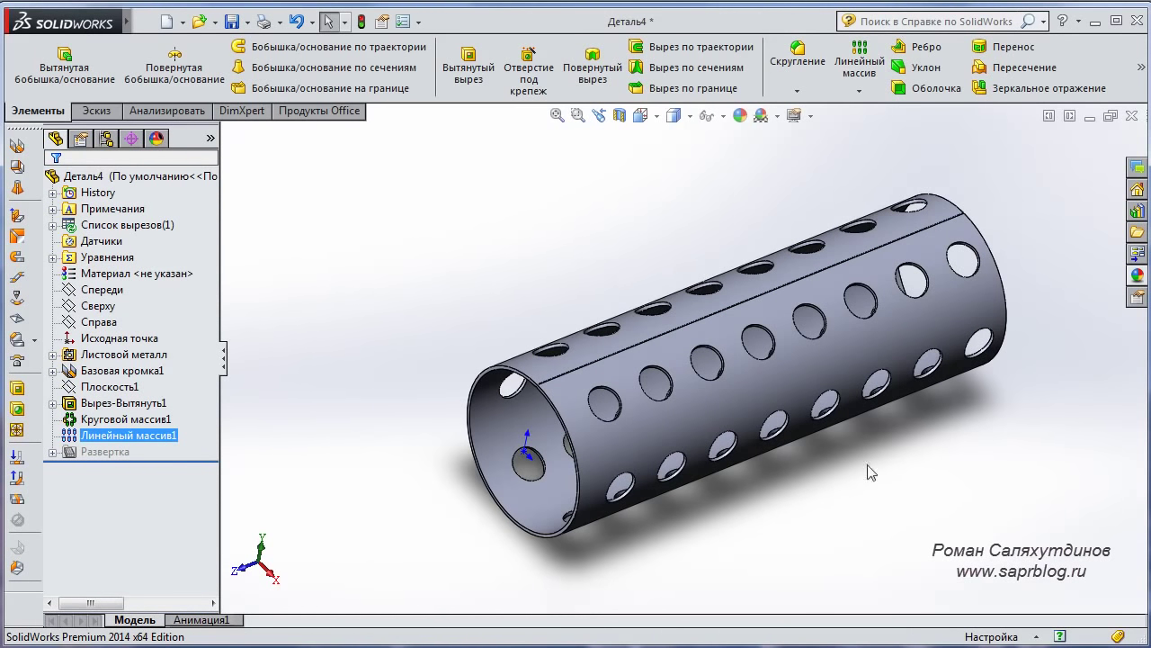
mouse_move(869, 470)
middle_mouse_down()
mouse_move(956, 547)
mouse_move(936, 328)
mouse_move(951, 244)
mouse_move(804, 372)
mouse_move(842, 384)
middle_mouse_up()
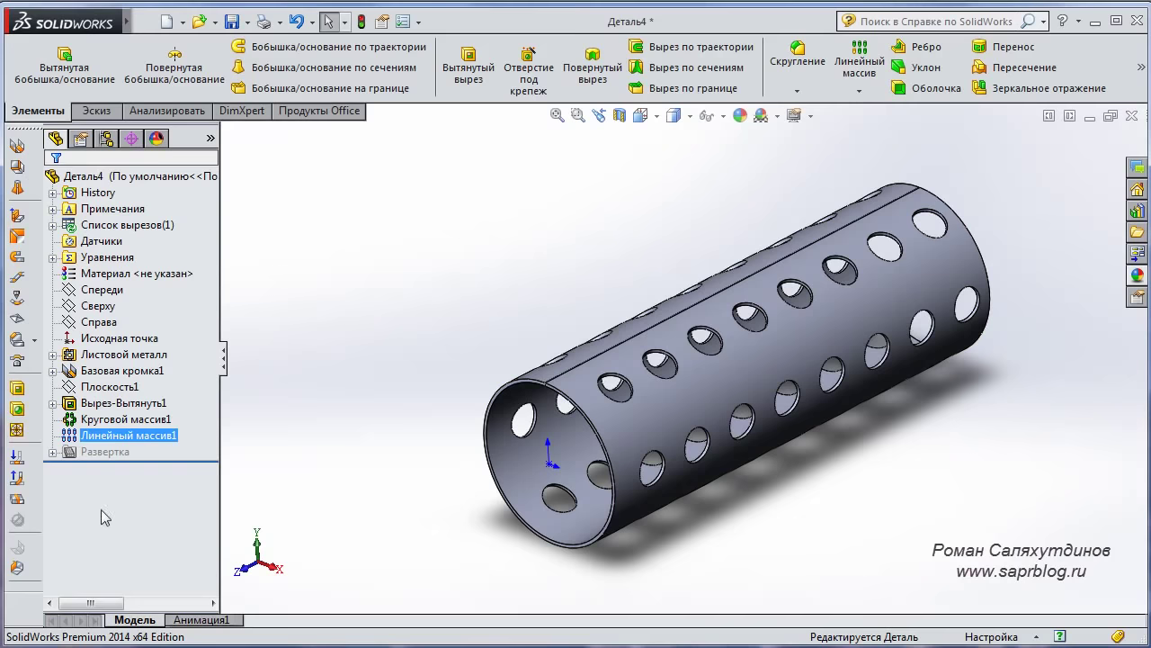
left_click(18, 501)
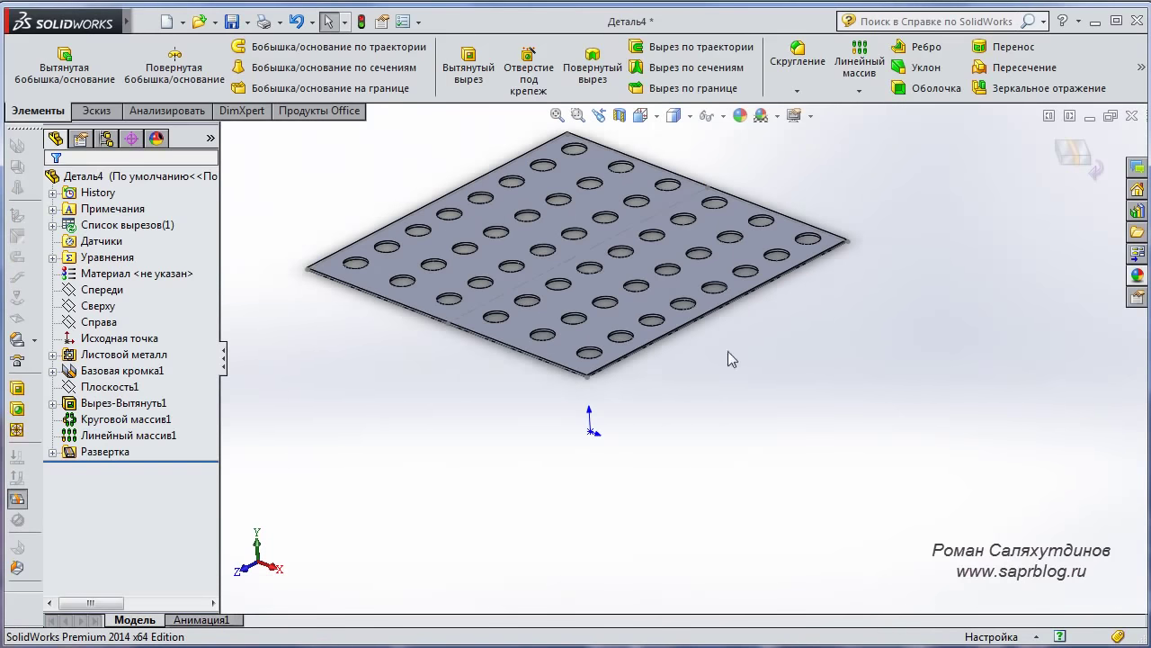
middle_click_drag(750, 473, 741, 491)
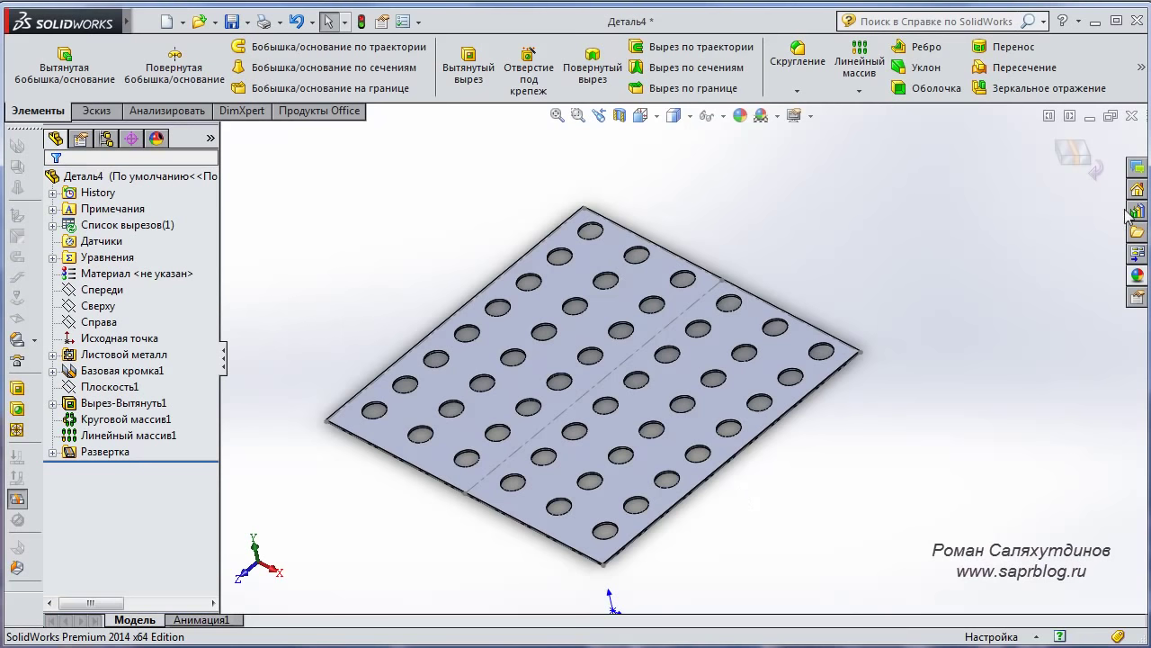
left_click(1076, 156)
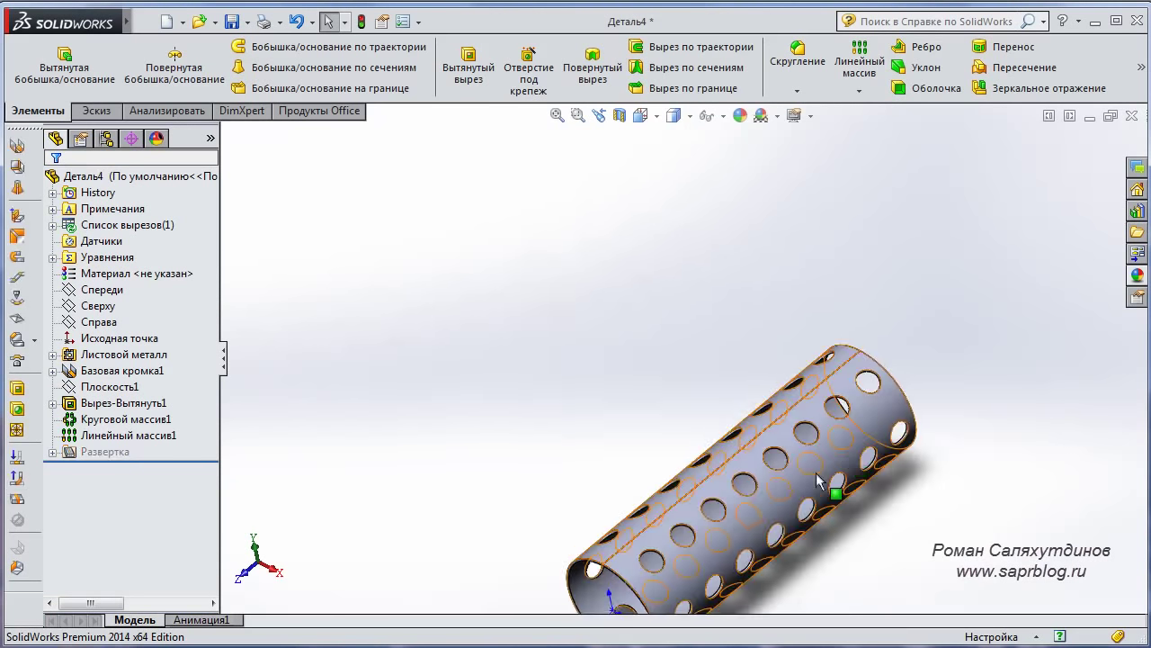
mouse_move(816, 472)
middle_mouse_down("ctrl")
mouse_move(819, 549)
mouse_move(751, 393)
mouse_move(689, 420)
mouse_move(663, 507)
mouse_move(694, 458)
mouse_move(789, 439)
middle_mouse_up("ctrl")
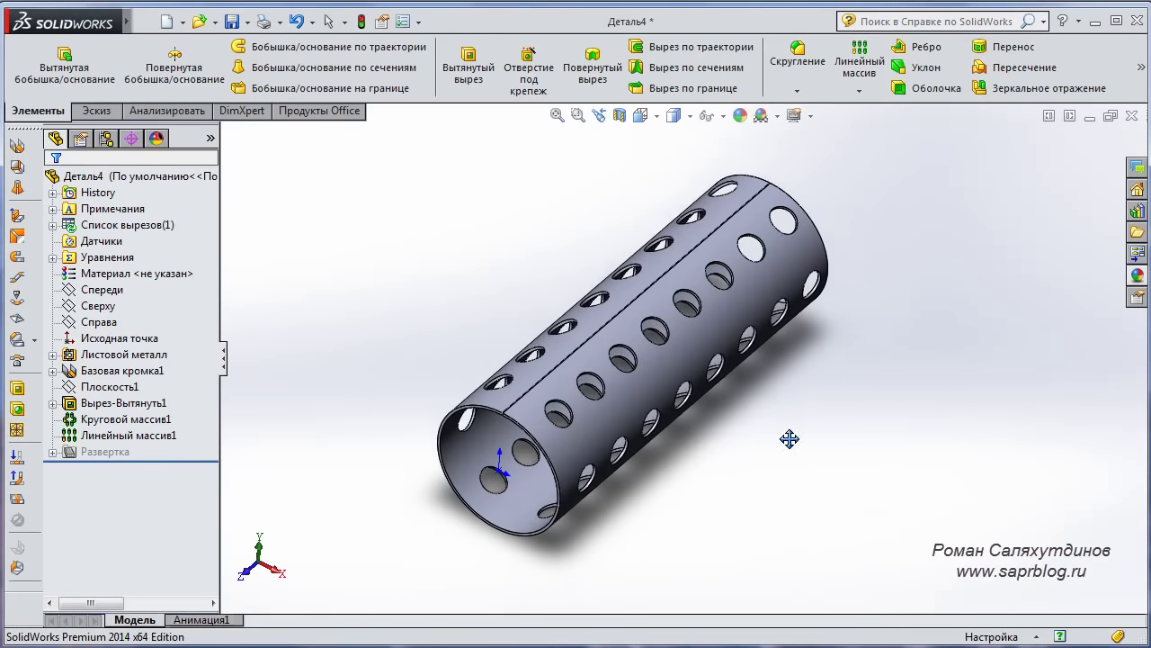
Apply 'полированный хром' from Металл > Хром to the whole part Деталь4
left_click(1137, 277)
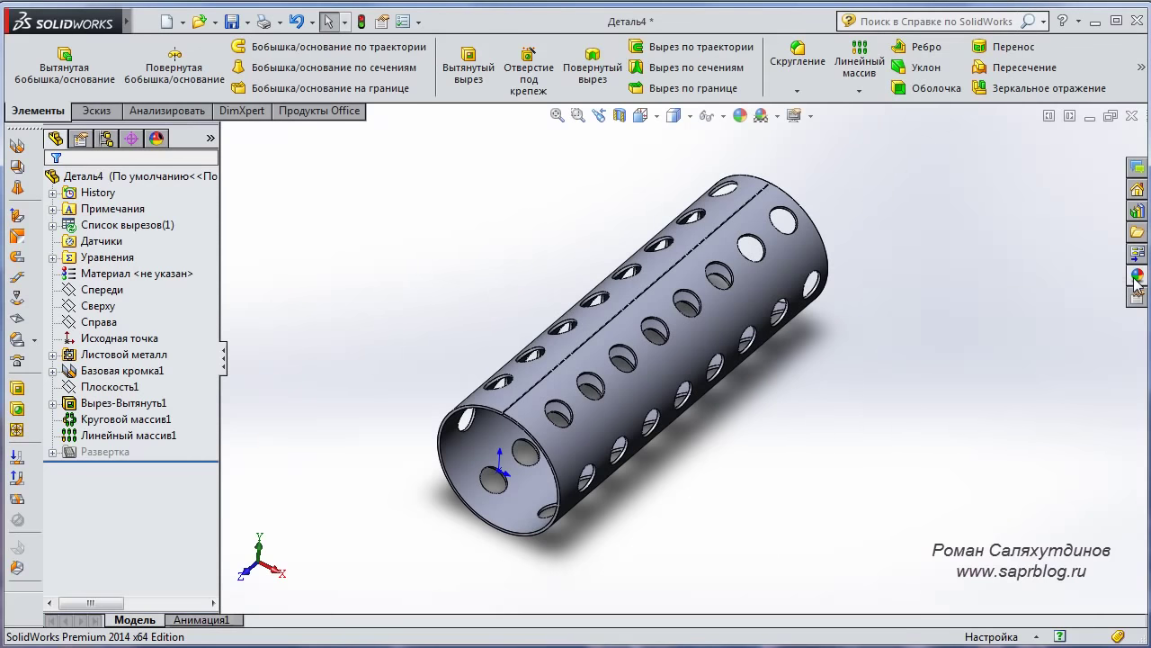
left_click_drag(1147, 266, 1145, 169)
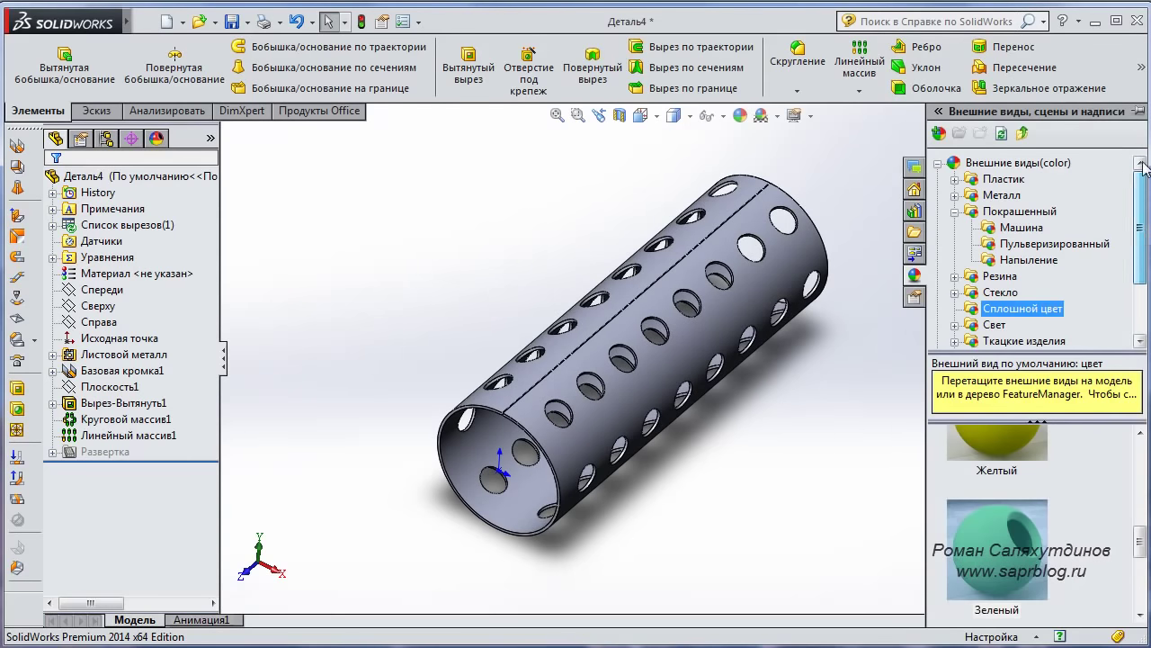
left_click(938, 164)
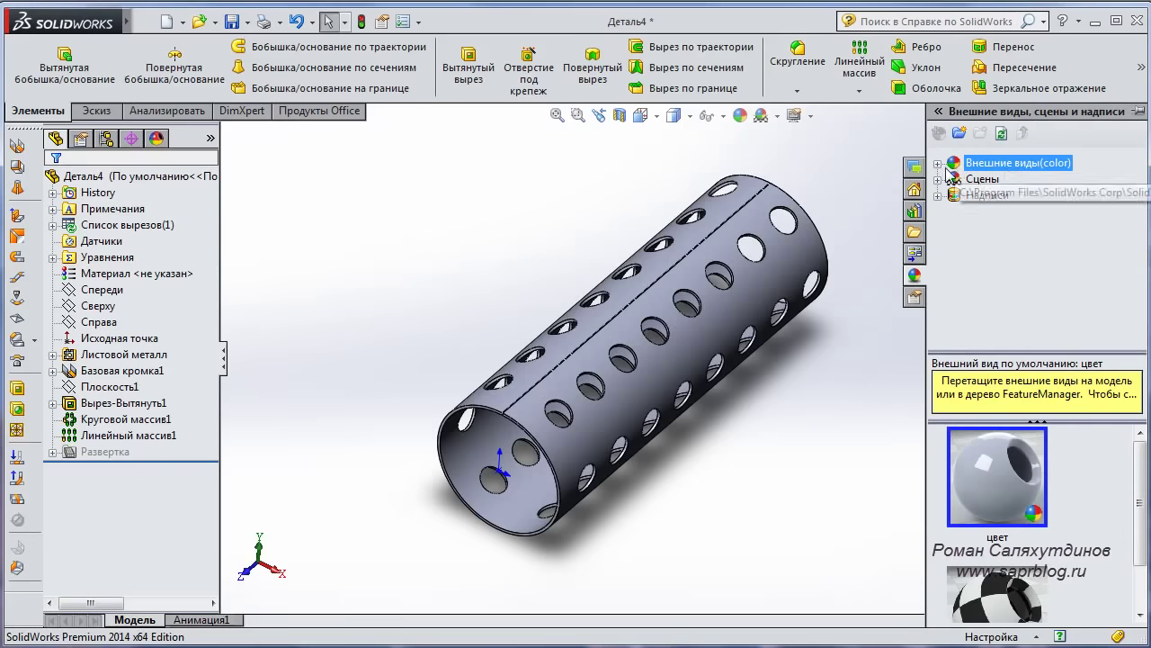
left_click(938, 164)
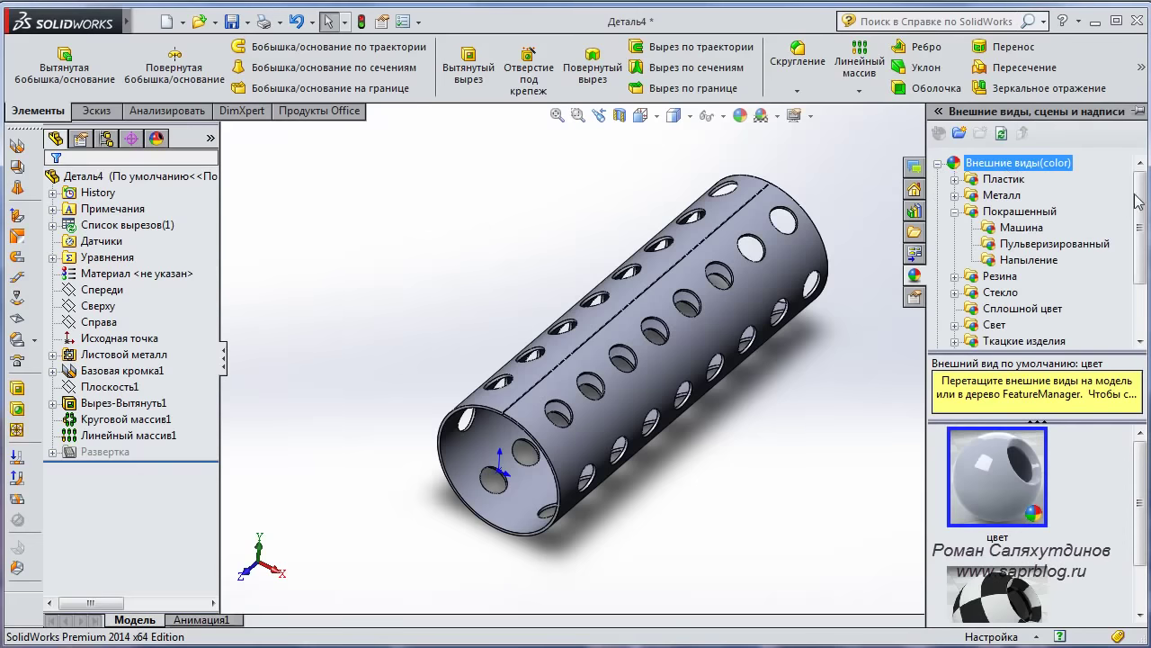
left_click_drag(1138, 202, 1138, 252)
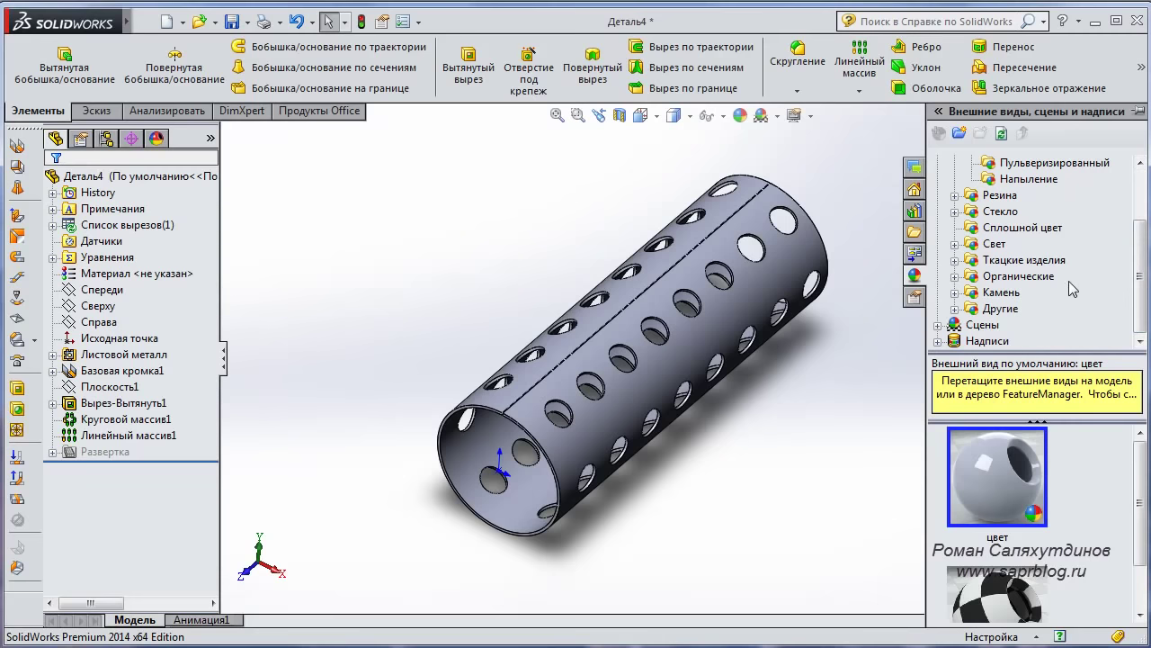
scroll(1132, 270, "up", 2)
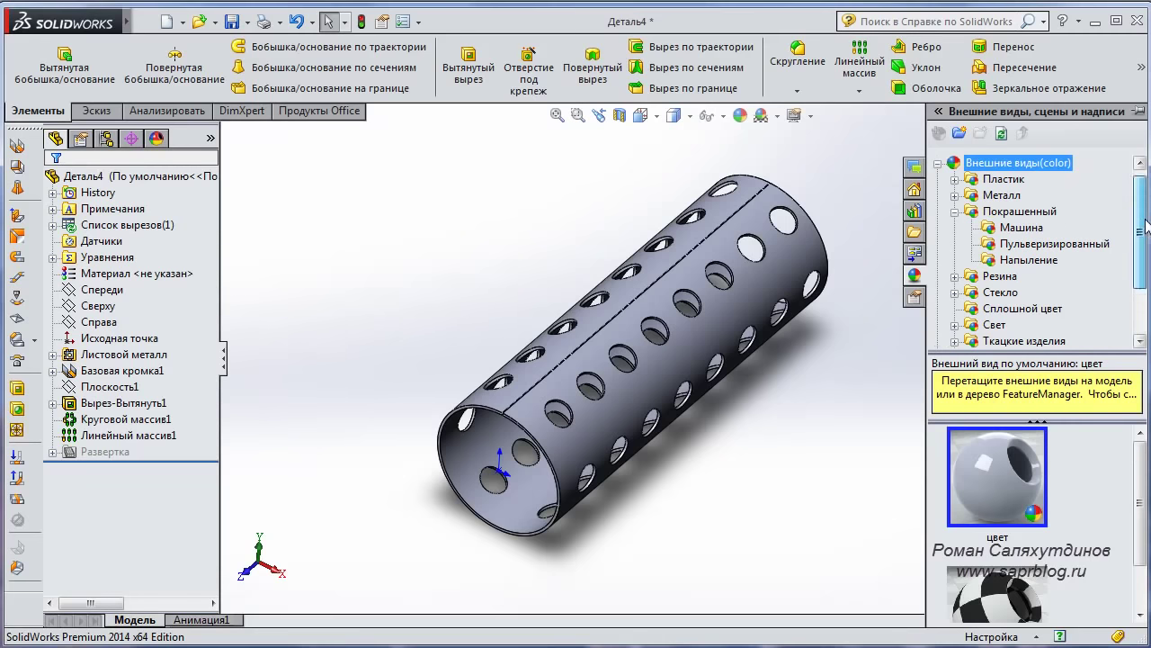
left_click(957, 195)
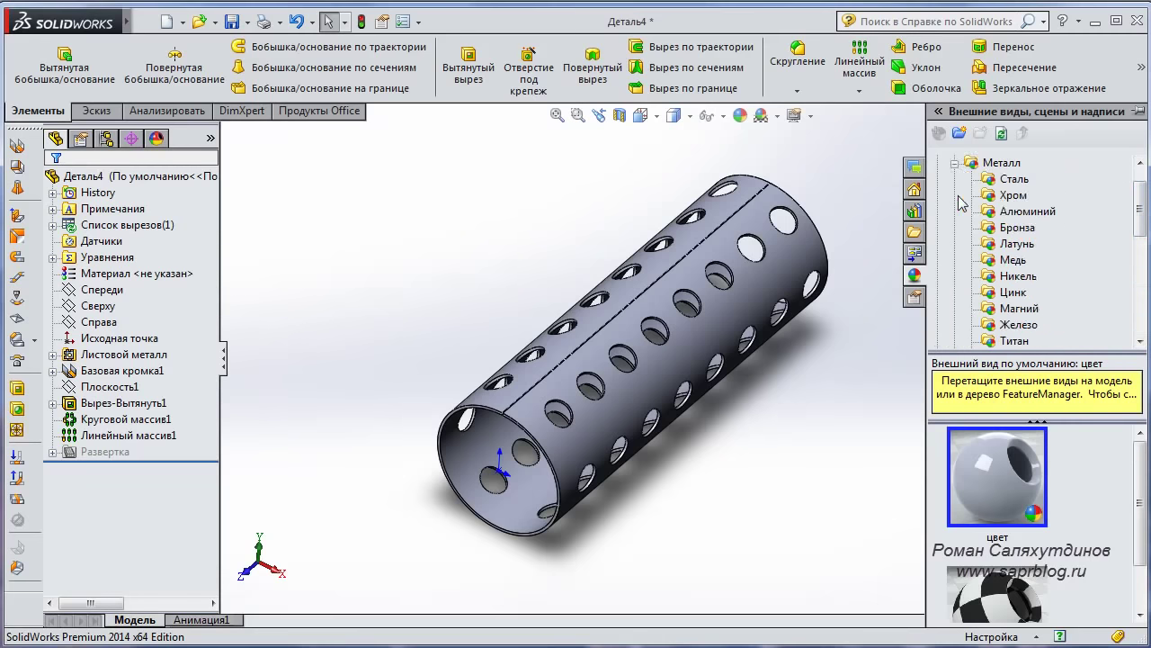
left_click(1012, 196)
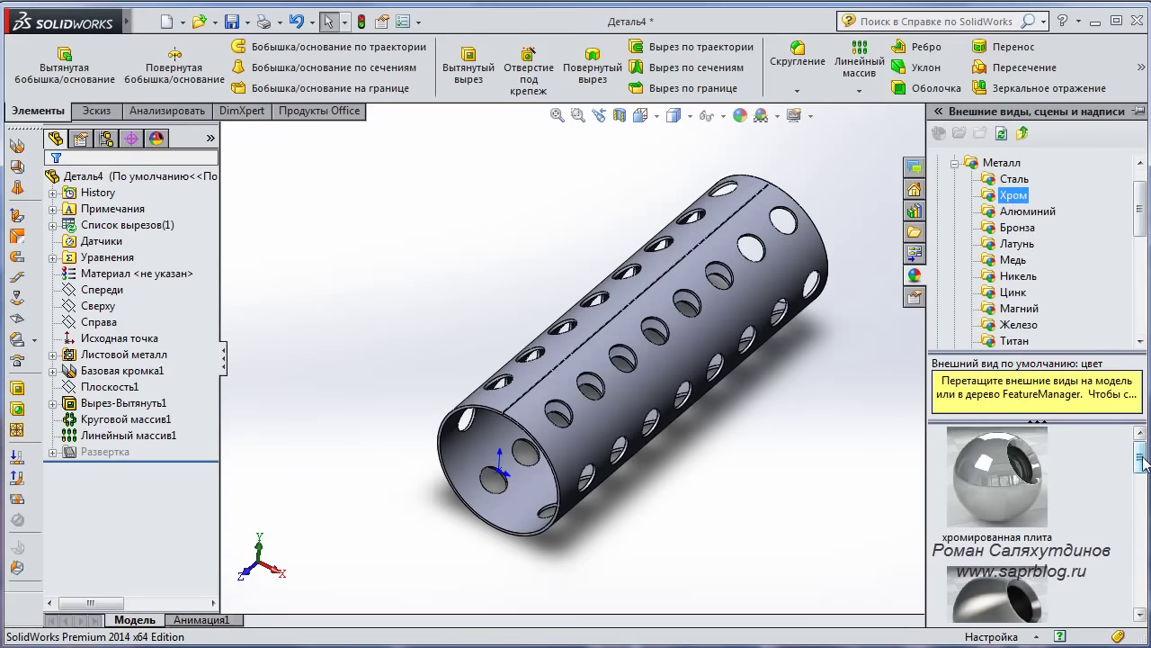
left_click_drag(1142, 460, 1072, 580)
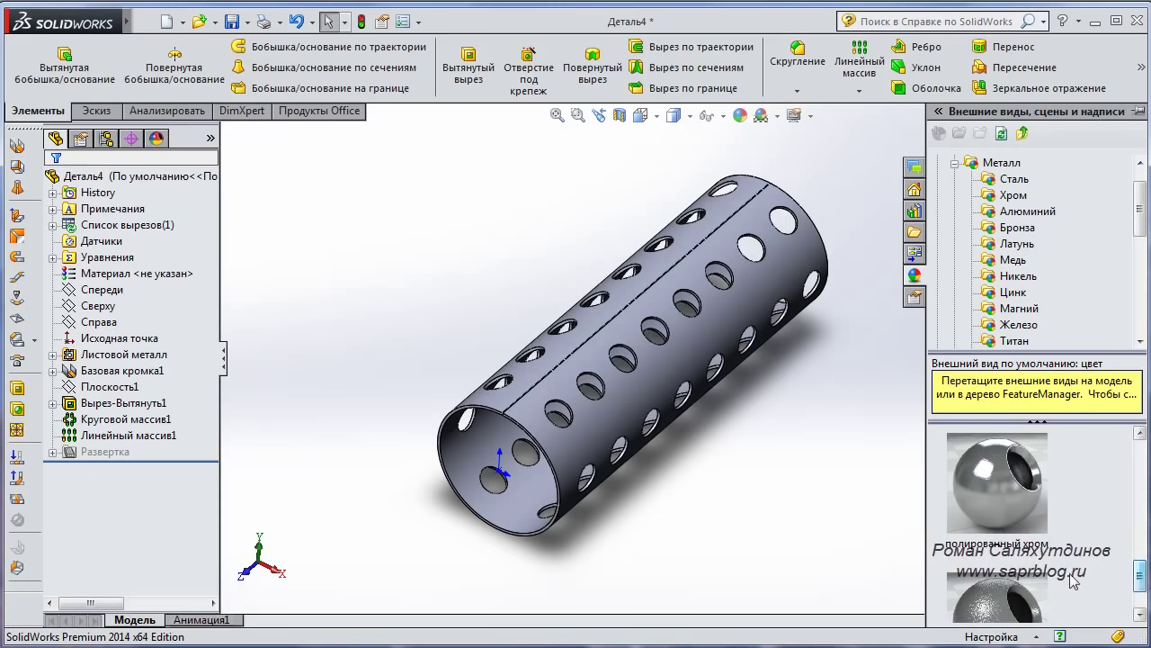
mouse_move(999, 486)
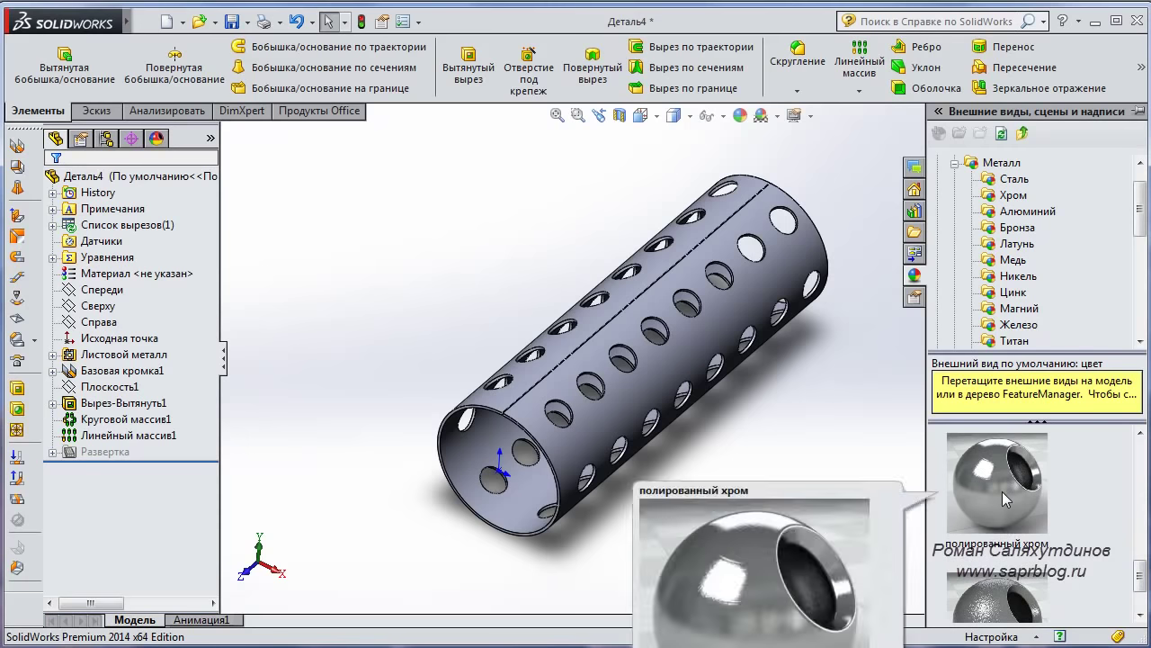
left_click_drag(1002, 491, 687, 278)
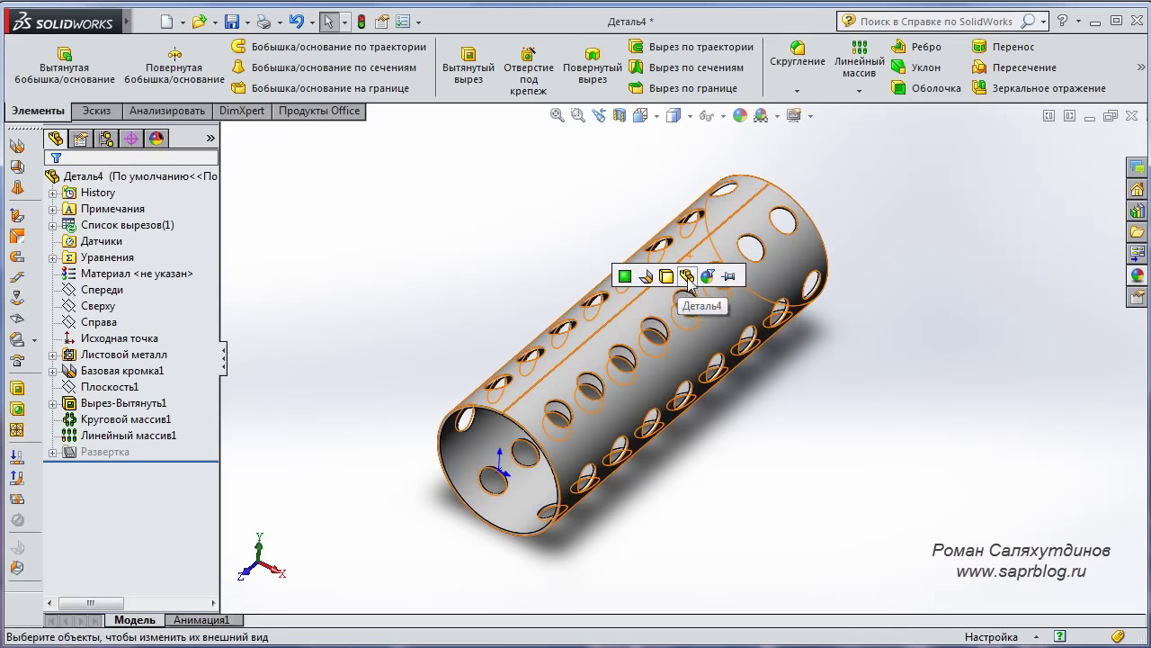
left_click(686, 277)
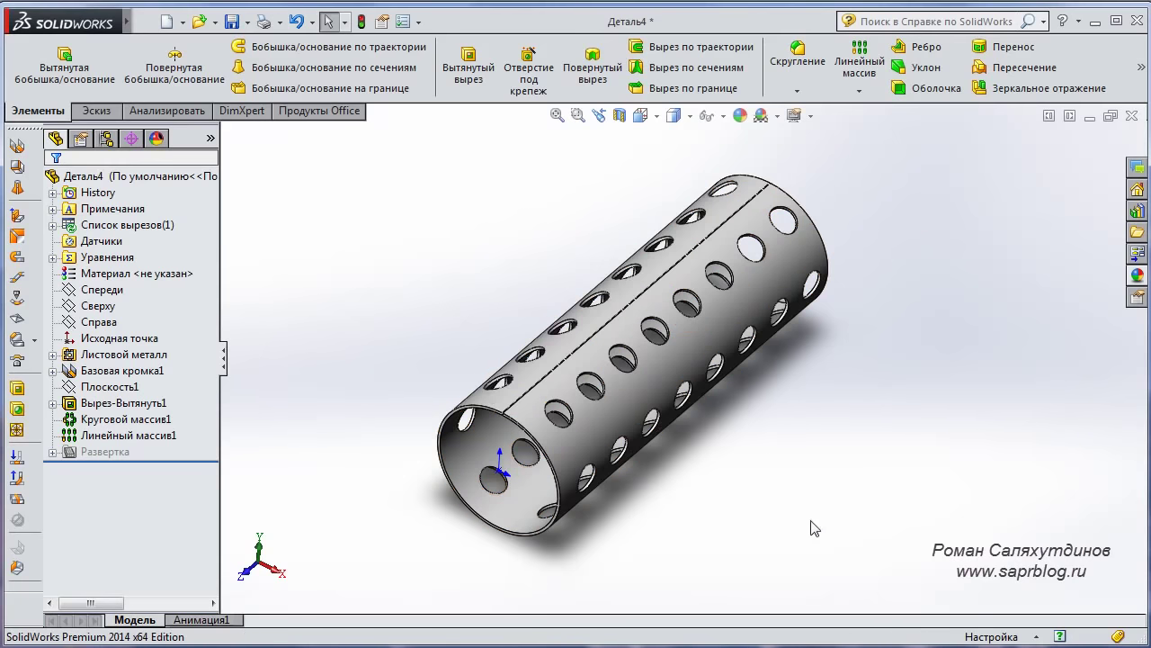
Rotate the chrome perforated tube to inspect it from another angle
mouse_move(814, 528)
middle_mouse_down()
mouse_move(791, 530)
mouse_move(767, 467)
mouse_move(758, 471)
middle_mouse_up()
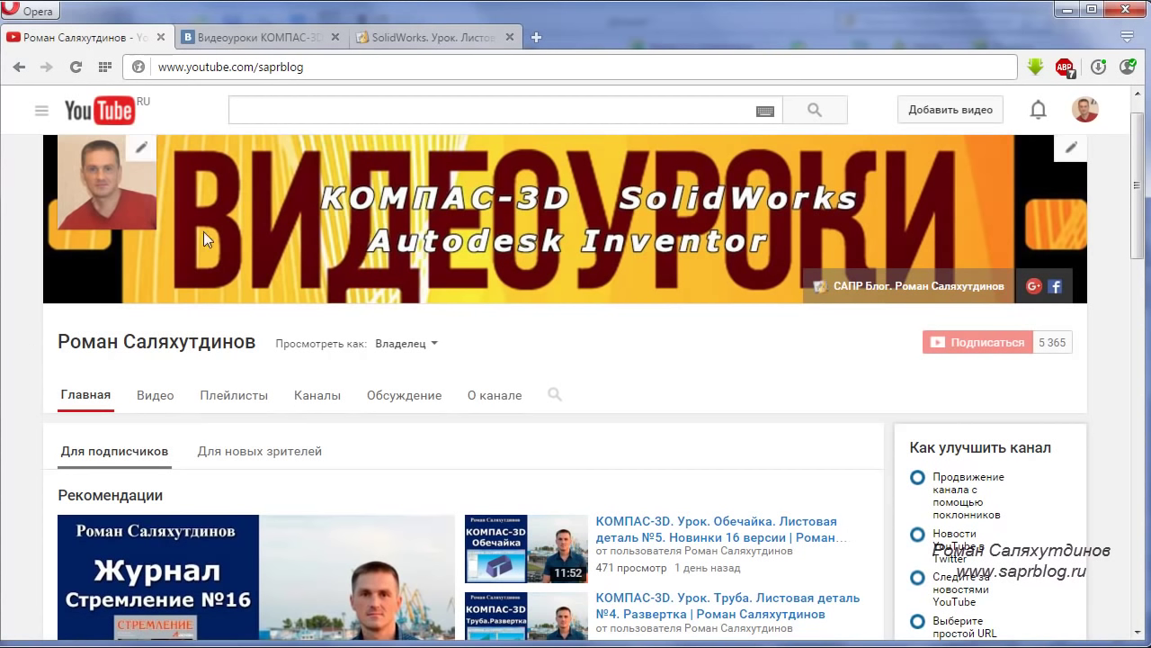
mouse_move(565, 219)
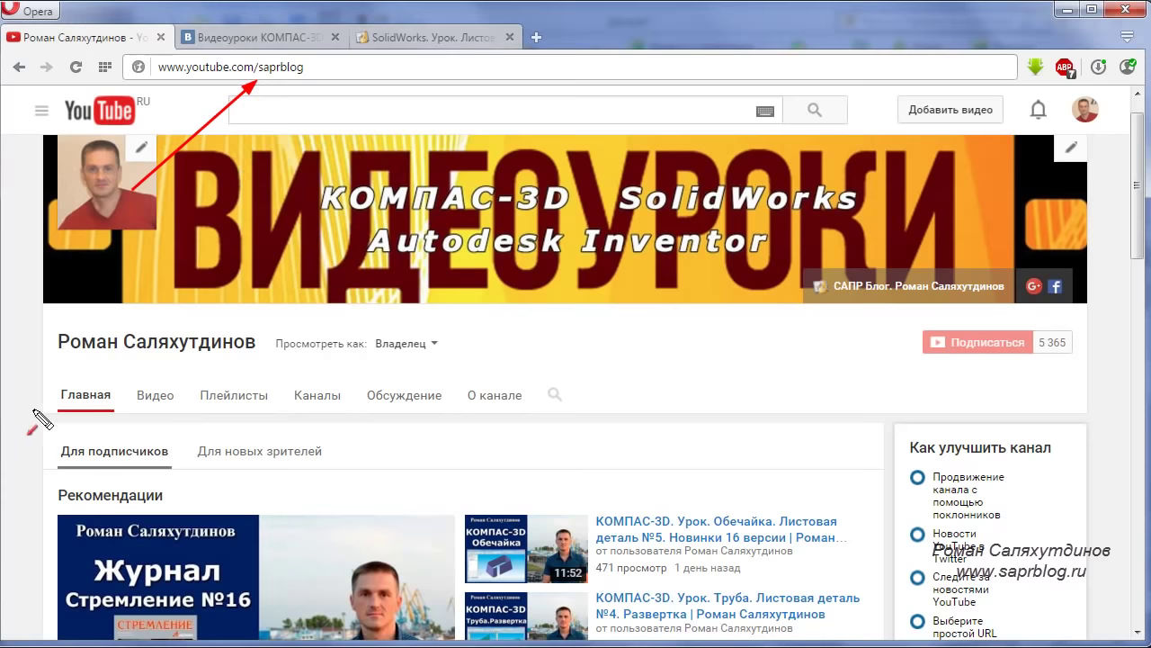
Box the YouTube channel name, draw arrows at the banner, then switch to the VKontakte tab
left_click_drag(39, 321, 266, 363)
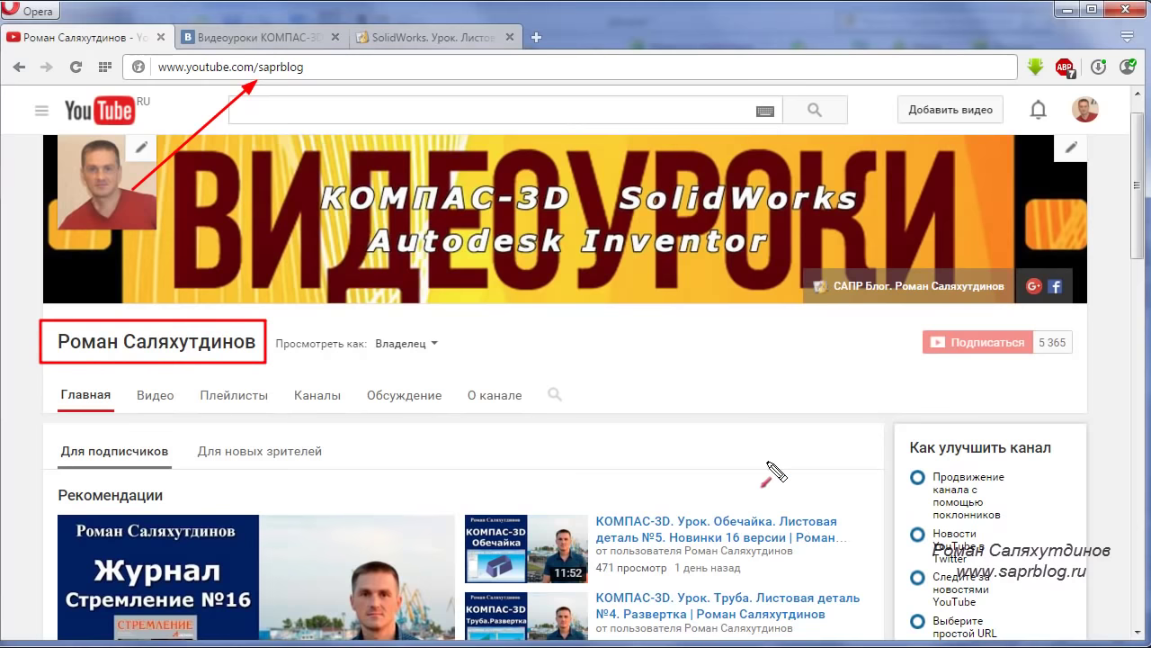
mouse_move(662, 385)
left_mouse_down()
mouse_move(664, 325)
mouse_move(650, 304)
left_mouse_up()
left_click_drag(677, 377, 707, 333)
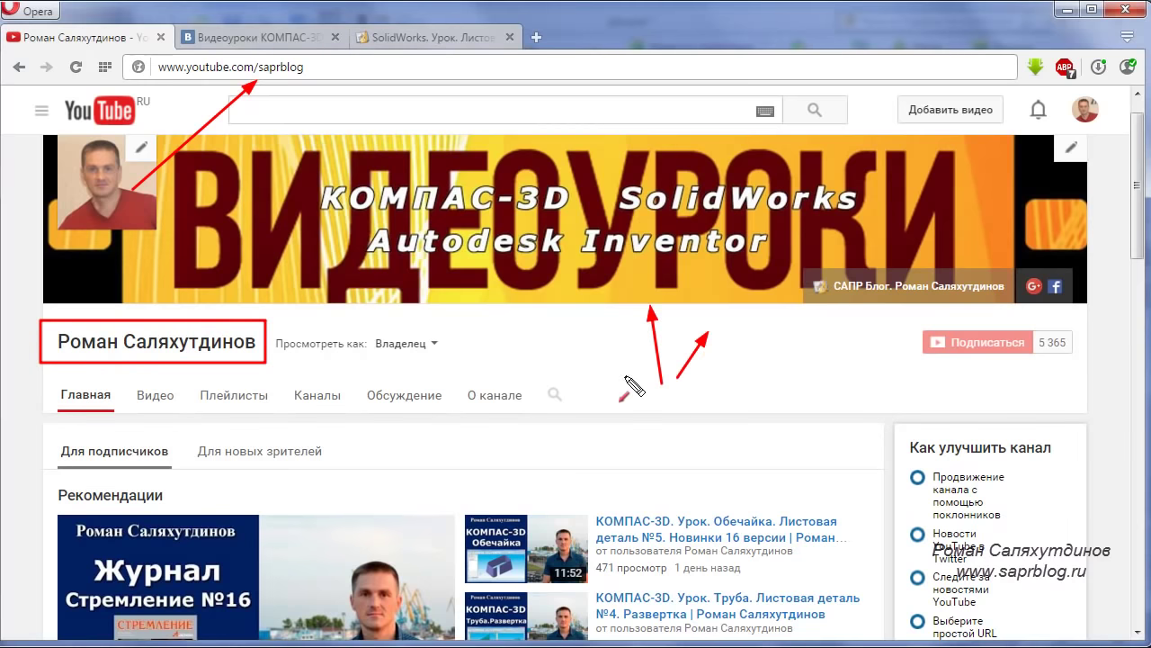
left_click_drag(610, 373, 563, 333)
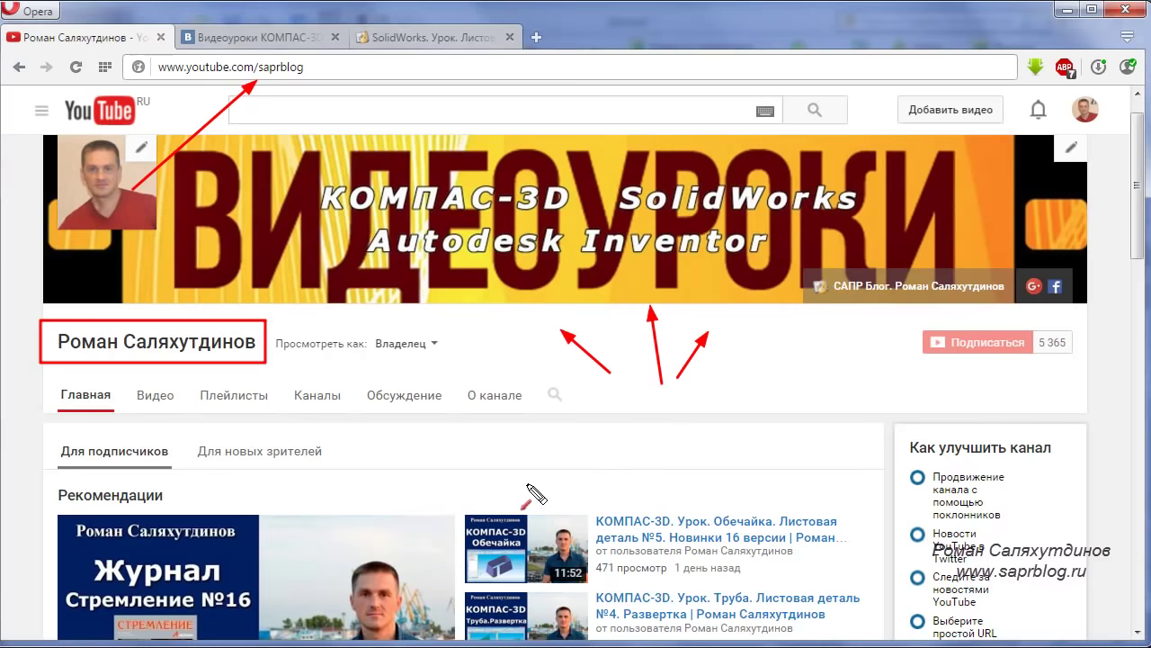
left_click(288, 37)
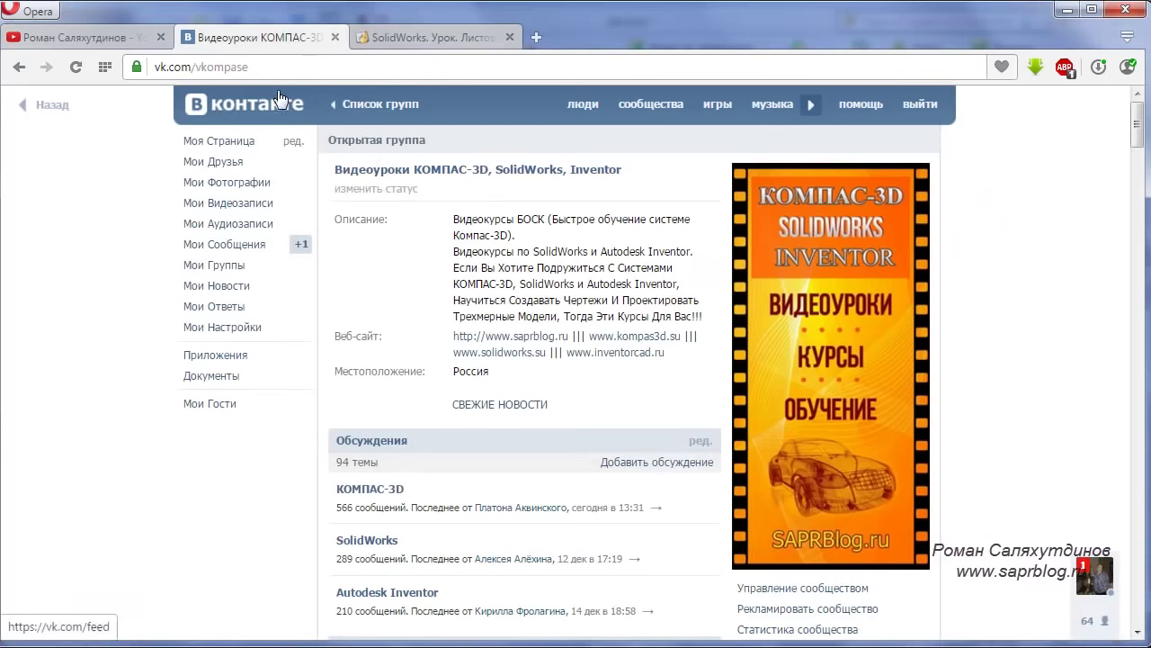
Mark the VK group address and title, scroll the page, show the saprblog page, then return to SolidWorks
left_click_drag(111, 169, 194, 77)
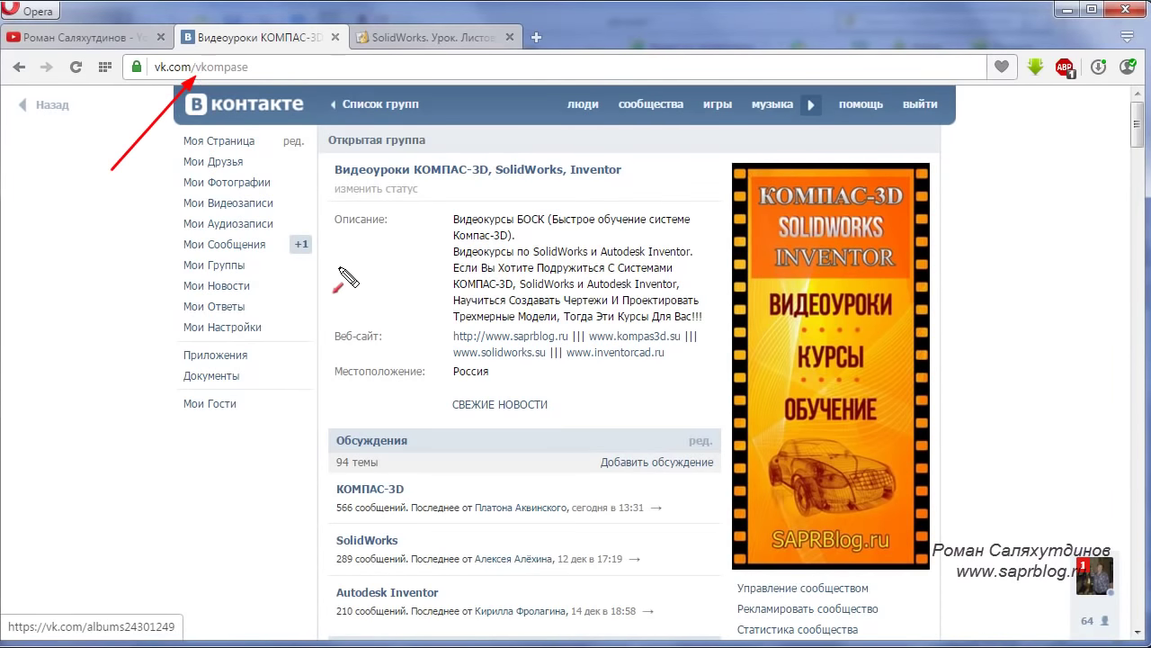
mouse_move(322, 156)
left_mouse_down()
mouse_move(340, 167)
mouse_move(655, 191)
left_mouse_up()
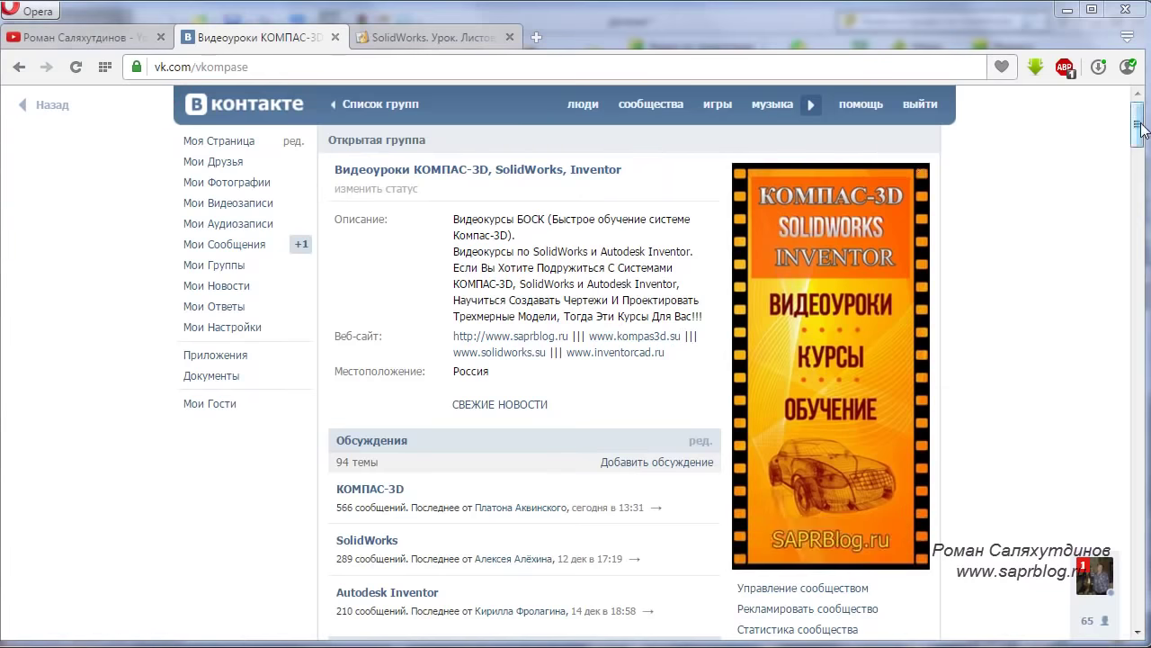
left_click_drag(1138, 135, 1146, 259)
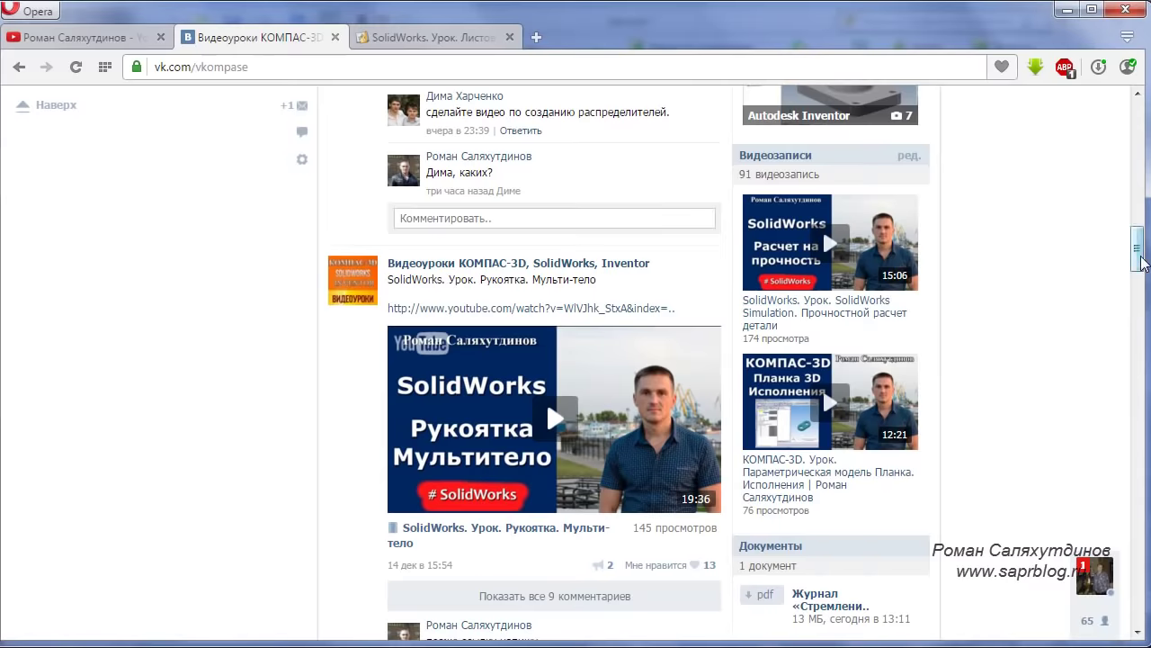
left_click_drag(1139, 256, 1140, 95)
left_click(381, 36)
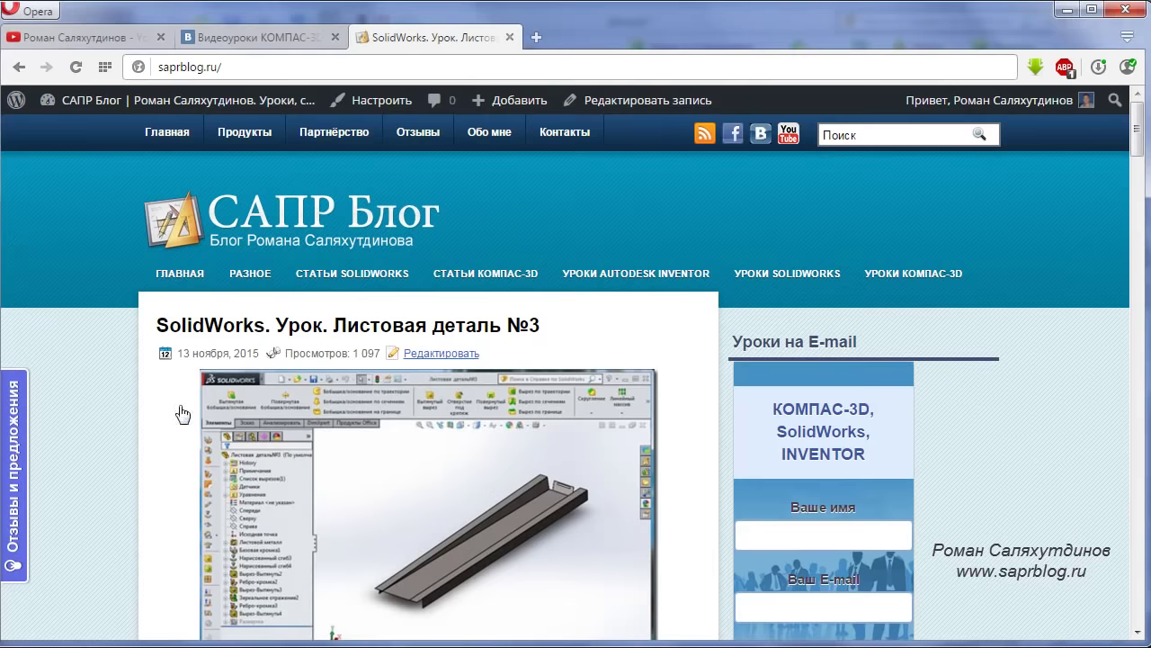
left_click(1067, 10)
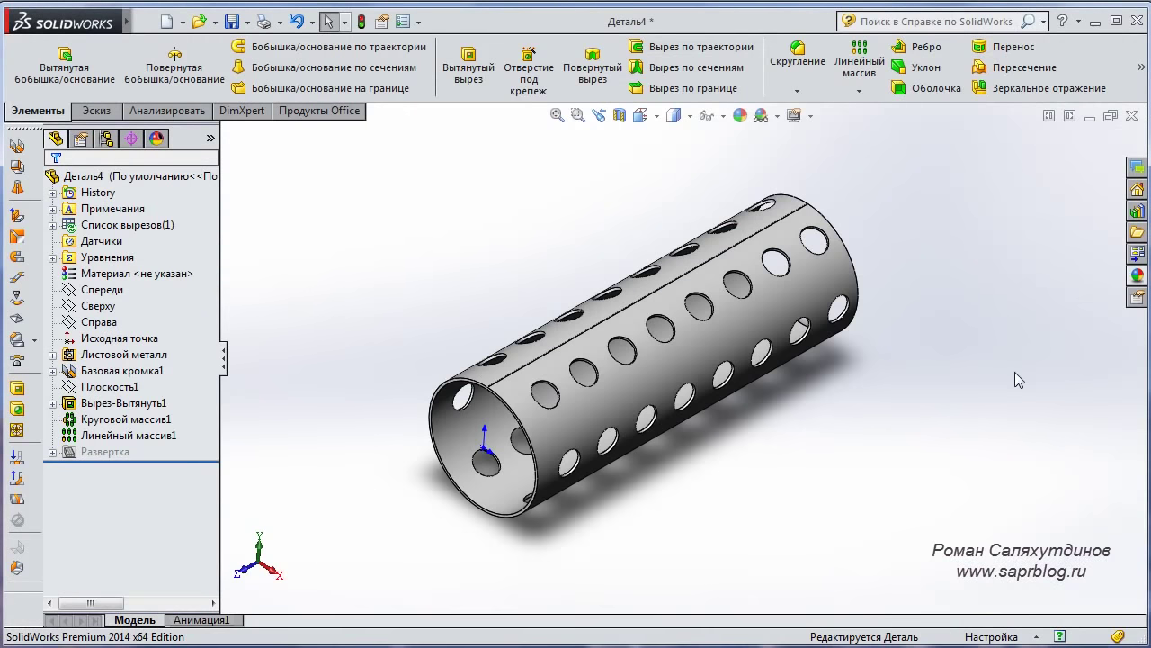